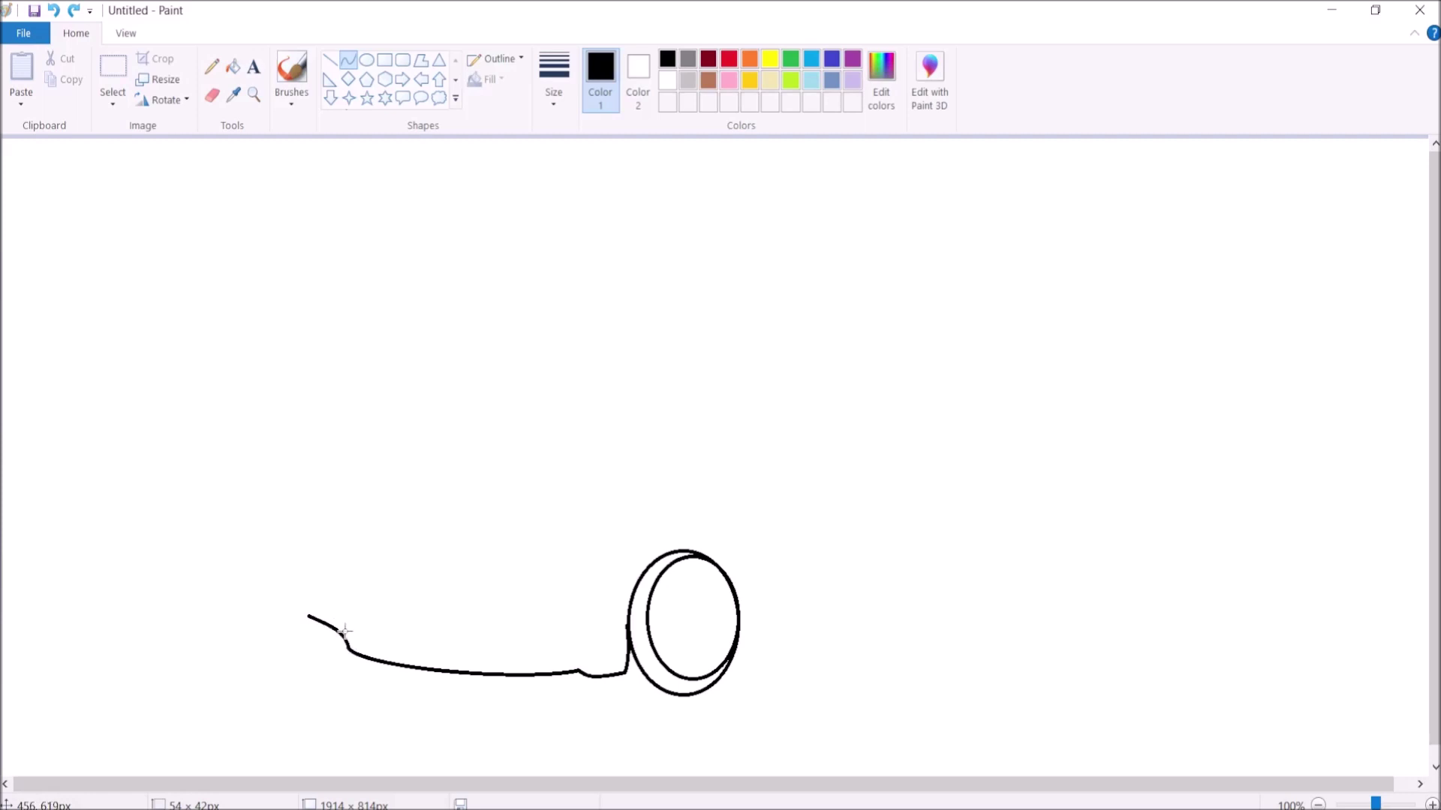
Step: Erase and redraw the short curved notch joining the lower body line to the front wheel
{"action": "left_click", "coordinate": [394, 477]}
{"action": "left_click", "coordinate": [212, 95]}
{"action": "left_click", "coordinate": [348, 60]}
{"action": "mouse_move", "coordinate": [578, 668]}
{"action": "left_mouse_down"}
{"action": "mouse_move", "coordinate": [628, 664]}
{"action": "mouse_move", "coordinate": [604, 655]}
{"action": "left_mouse_up"}
{"action": "left_click", "coordinate": [556, 472]}
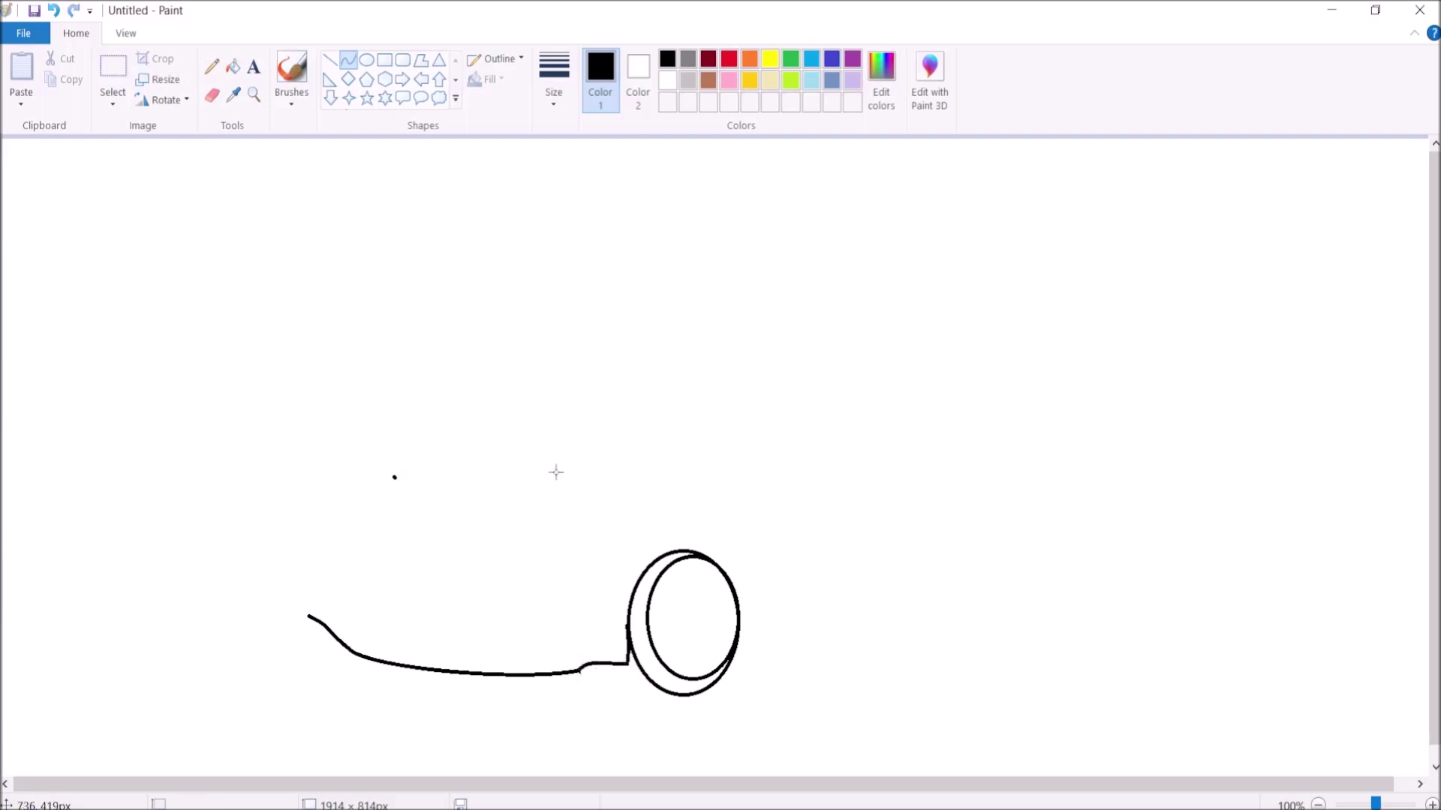
Step: Erase the stray dot and the lower body line's left end, and redraw that end as a smooth curve
{"action": "left_click", "coordinate": [212, 95]}
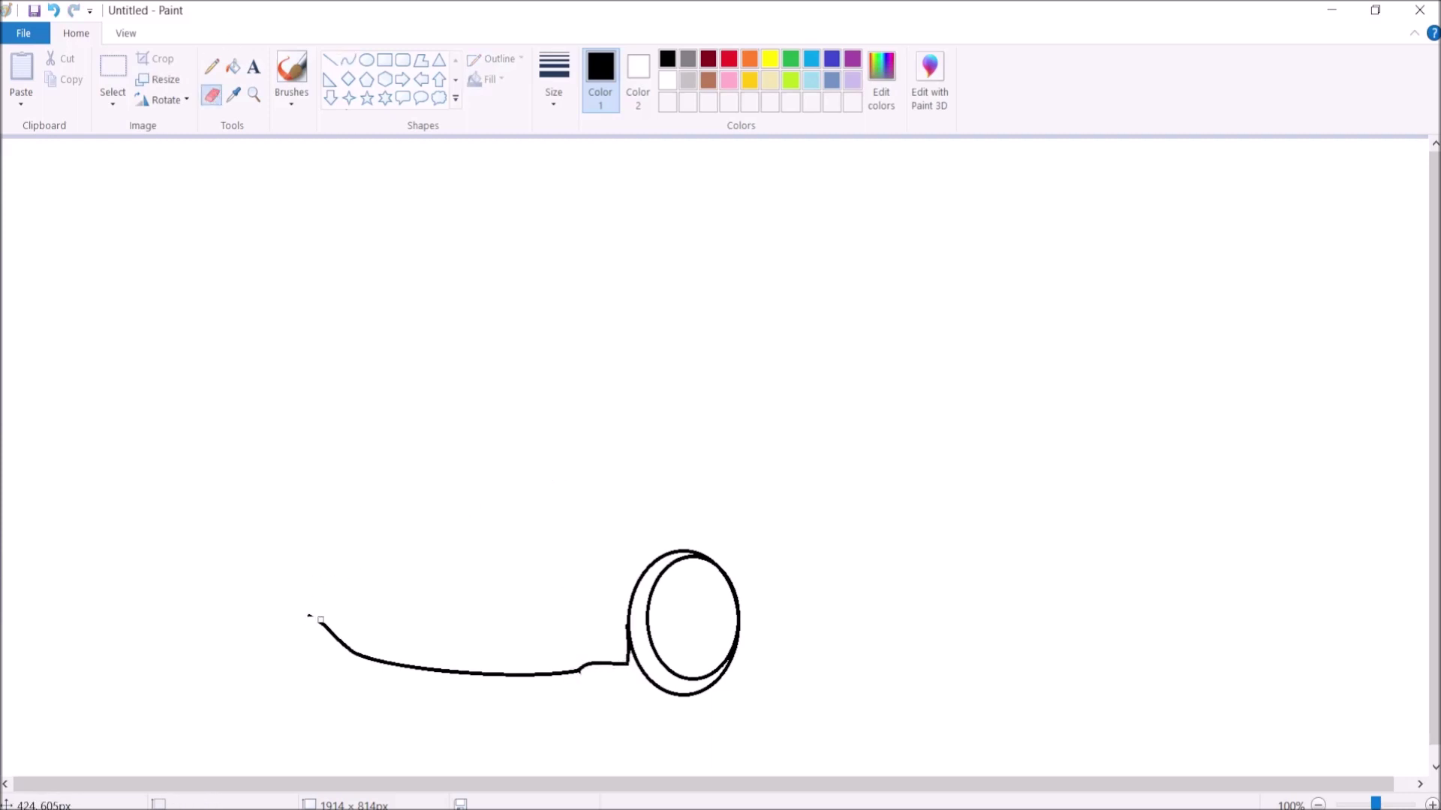
{"action": "left_click", "coordinate": [347, 59]}
{"action": "mouse_move", "coordinate": [338, 639]}
{"action": "left_mouse_down"}
{"action": "mouse_move", "coordinate": [323, 626]}
{"action": "mouse_move", "coordinate": [360, 532]}
{"action": "left_mouse_up"}
{"action": "left_click_drag", "start_coordinate": [338, 640], "coordinate": [323, 632]}
{"action": "left_click", "coordinate": [327, 632]}
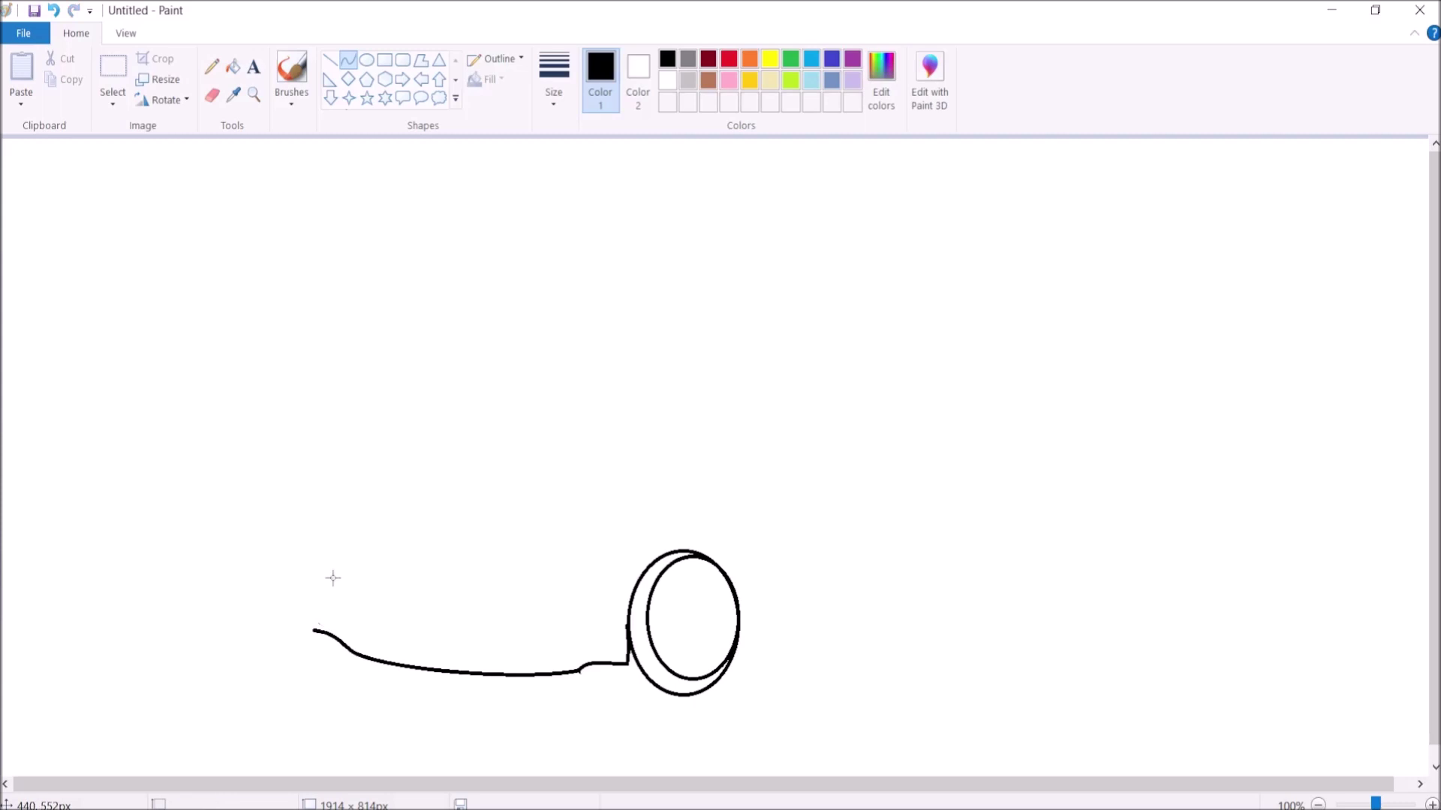
Step: Draw the bumper's curved front edge rising from the left end of the lower body line
{"action": "left_click_drag", "start_coordinate": [312, 629], "coordinate": [311, 568]}
{"action": "left_click", "coordinate": [305, 607]}
{"action": "left_click", "coordinate": [302, 592]}
{"action": "key", "text": "ctrl+z"}
{"action": "mouse_move", "coordinate": [308, 635]}
{"action": "left_mouse_down"}
{"action": "mouse_move", "coordinate": [304, 567]}
{"action": "mouse_move", "coordinate": [313, 629]}
{"action": "left_mouse_up"}
{"action": "key", "text": "Escape"}
{"action": "left_click", "coordinate": [302, 609]}
{"action": "left_click", "coordinate": [304, 616]}
Step: Draw the bulging left fender above the bumper with a short lower curve and a larger upper curve
{"action": "mouse_move", "coordinate": [299, 534]}
{"action": "left_mouse_down"}
{"action": "mouse_move", "coordinate": [356, 567]}
{"action": "mouse_move", "coordinate": [318, 593]}
{"action": "left_mouse_up"}
{"action": "mouse_move", "coordinate": [300, 532]}
{"action": "left_mouse_down"}
{"action": "mouse_move", "coordinate": [353, 456]}
{"action": "mouse_move", "coordinate": [409, 218]}
{"action": "mouse_move", "coordinate": [500, 200]}
{"action": "mouse_move", "coordinate": [465, 199]}
{"action": "left_mouse_up"}
{"action": "left_click", "coordinate": [319, 463]}
{"action": "left_click", "coordinate": [319, 456]}
Step: Draw the slanted windshield edge up from the left fender and round it into the front of the roof
{"action": "left_click", "coordinate": [364, 349]}
{"action": "left_click", "coordinate": [410, 217]}
{"action": "left_click", "coordinate": [450, 204]}
{"action": "left_click", "coordinate": [466, 200]}
{"action": "left_click", "coordinate": [588, 192]}
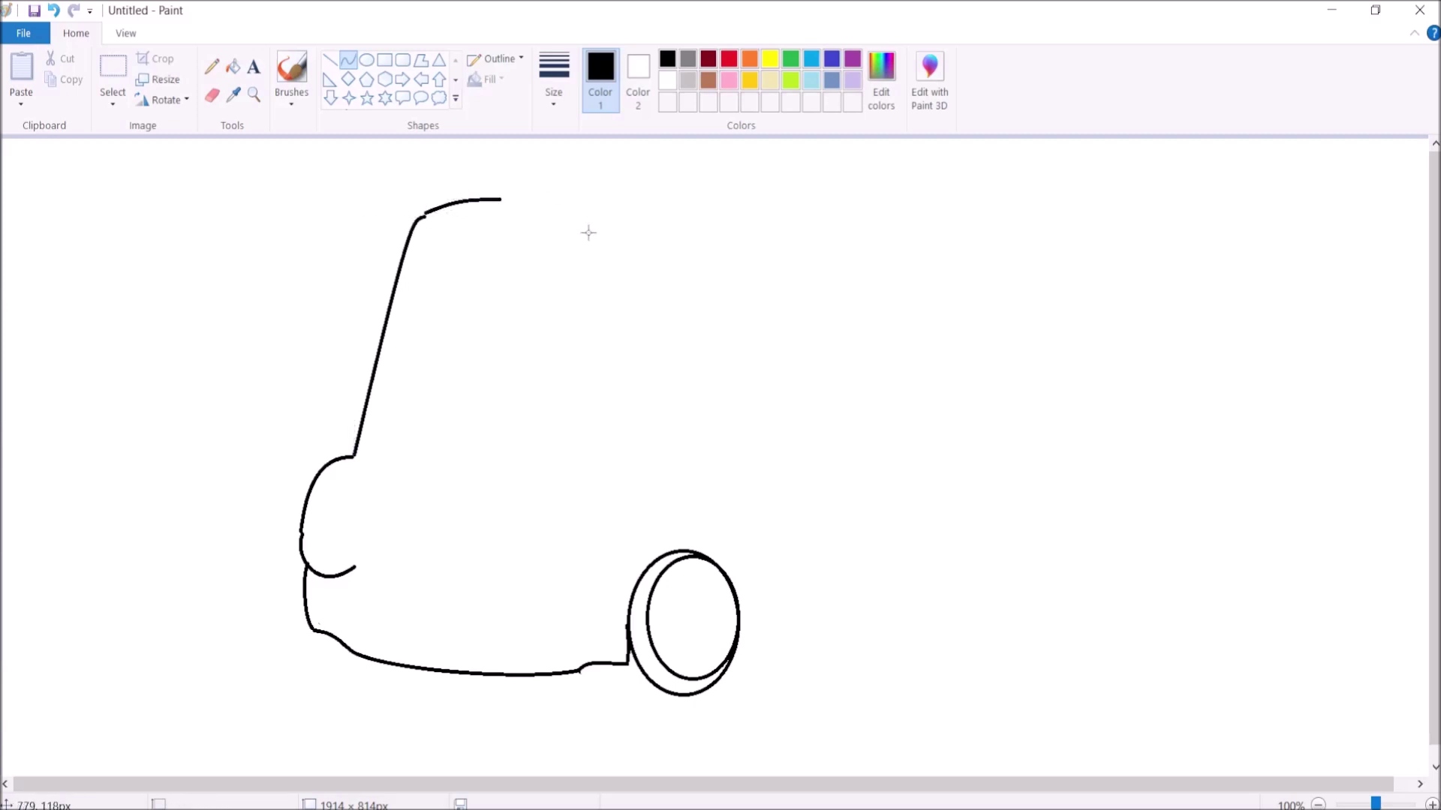
Step: Draw a four-sided light box on the roof with straight lines and add a lengthwise line near its base
{"action": "left_click", "coordinate": [330, 59]}
{"action": "mouse_move", "coordinate": [505, 178]}
{"action": "left_mouse_down"}
{"action": "mouse_move", "coordinate": [505, 233]}
{"action": "mouse_move", "coordinate": [504, 220]}
{"action": "mouse_move", "coordinate": [617, 175]}
{"action": "mouse_move", "coordinate": [619, 233]}
{"action": "left_mouse_up"}
{"action": "key", "text": "ctrl+z"}
{"action": "left_click", "coordinate": [645, 164]}
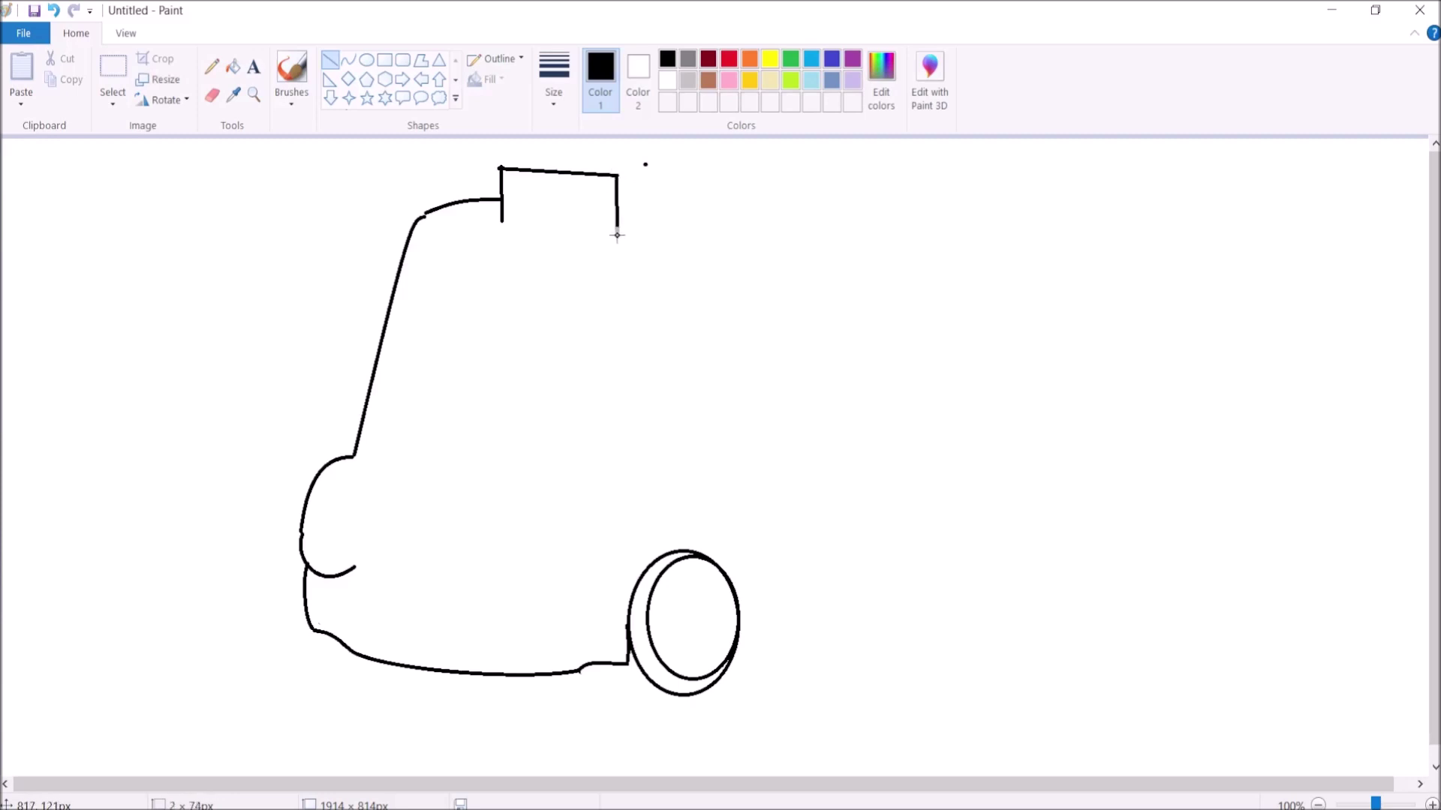
{"action": "left_click_drag", "start_coordinate": [501, 222], "coordinate": [617, 235]}
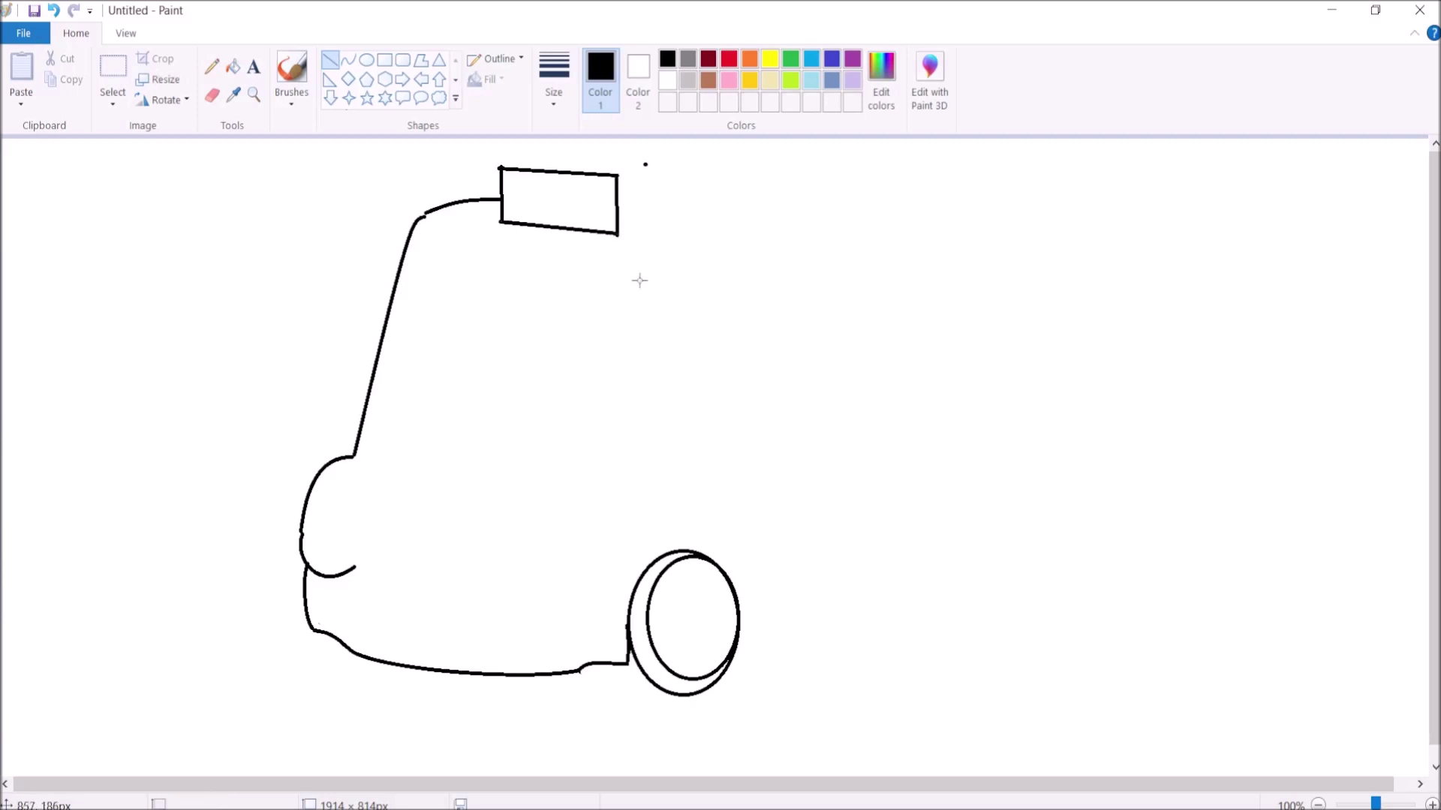
{"action": "left_click_drag", "start_coordinate": [510, 201], "coordinate": [619, 209]}
{"action": "key", "text": "ctrl+z"}
{"action": "left_click_drag", "start_coordinate": [502, 204], "coordinate": [618, 215]}
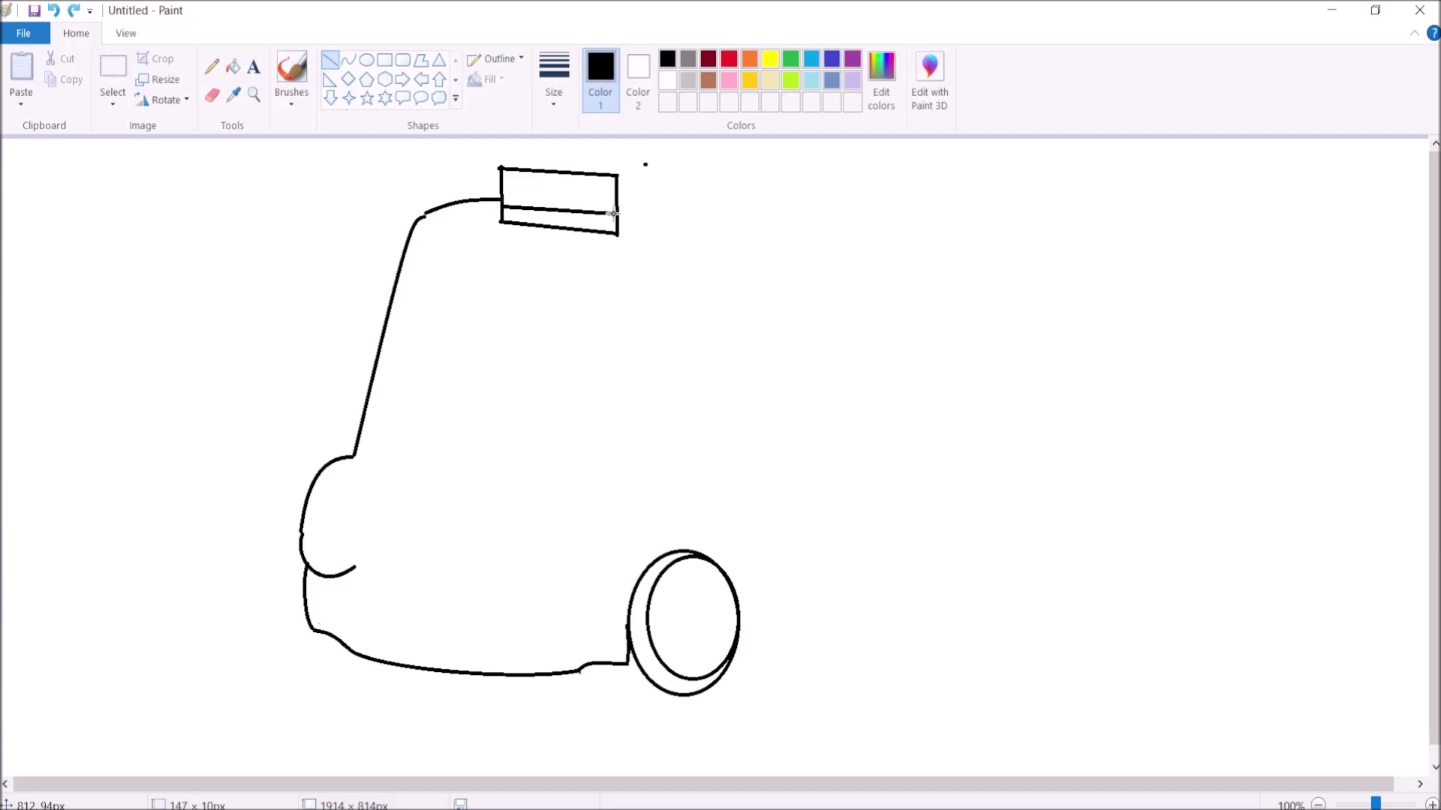
Step: Tidy the light box lines and divide its upper part with two short vertical lines
{"action": "left_click", "coordinate": [212, 94]}
{"action": "left_click", "coordinate": [329, 59]}
{"action": "left_click_drag", "start_coordinate": [538, 172], "coordinate": [538, 205]}
{"action": "key", "text": "ctrl+z"}
{"action": "left_click", "coordinate": [568, 174]}
{"action": "left_click_drag", "start_coordinate": [569, 175], "coordinate": [570, 210]}
Step: Erase the stray marks around the light box and draw its narrow side face with straight lines
{"action": "left_click", "coordinate": [212, 96]}
{"action": "left_click", "coordinate": [330, 60]}
{"action": "mouse_move", "coordinate": [617, 178]}
{"action": "left_mouse_down"}
{"action": "mouse_move", "coordinate": [643, 183]}
{"action": "mouse_move", "coordinate": [644, 231]}
{"action": "left_mouse_up"}
{"action": "key", "text": "ctrl+z"}
Step: Draw the long, gently curved roof line from the light box to the rounded rear corner
{"action": "mouse_move", "coordinate": [643, 231]}
{"action": "left_mouse_down"}
{"action": "mouse_move", "coordinate": [617, 235]}
{"action": "mouse_move", "coordinate": [983, 235]}
{"action": "mouse_move", "coordinate": [1044, 249]}
{"action": "left_mouse_up"}
{"action": "left_click", "coordinate": [350, 63]}
{"action": "left_click_drag", "start_coordinate": [787, 237], "coordinate": [1047, 208]}
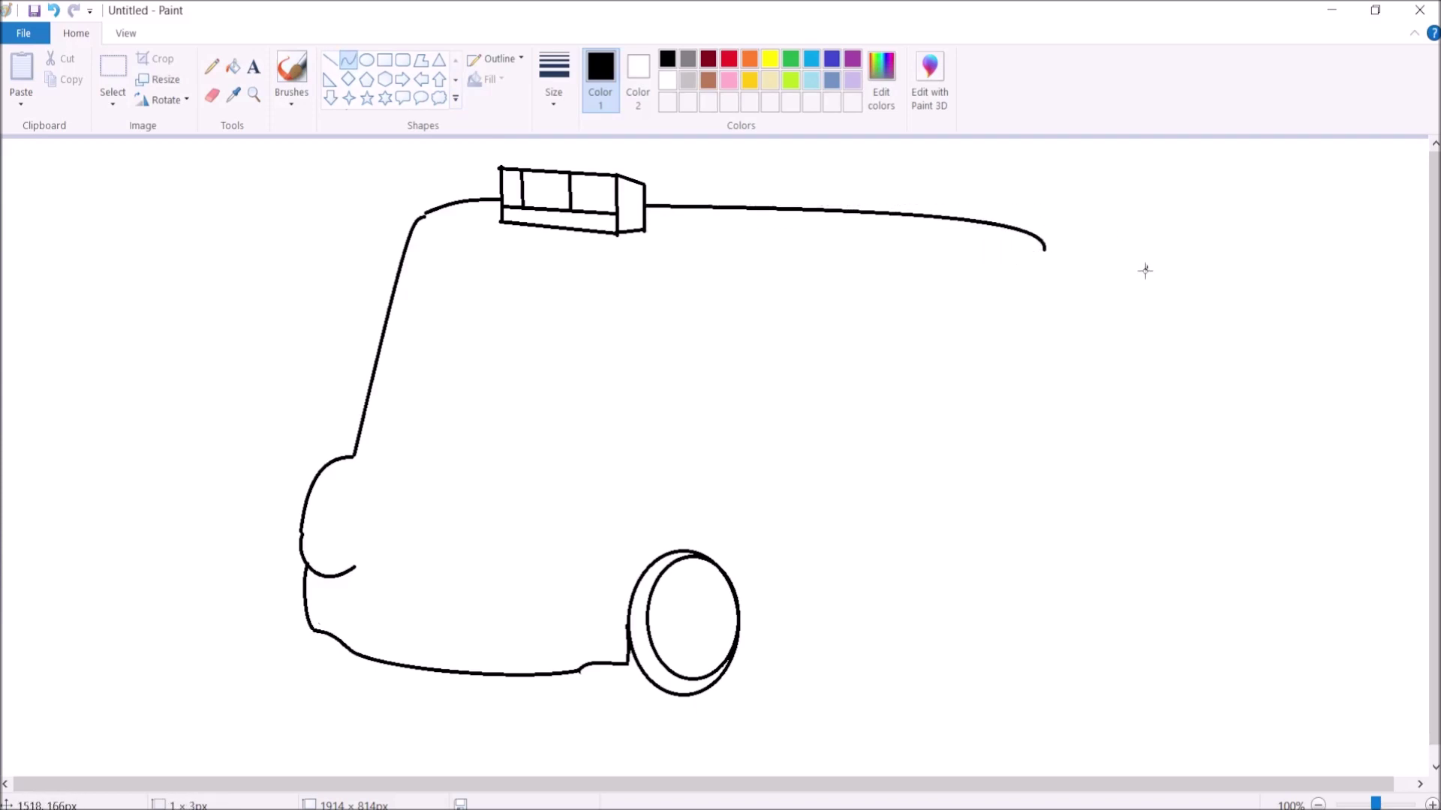
Step: Draw a trim line below the roof as two arcs meeting in a downward point beneath the light box
{"action": "left_click", "coordinate": [587, 249]}
{"action": "key", "text": "ctrl+z"}
{"action": "left_click_drag", "start_coordinate": [407, 246], "coordinate": [650, 275]}
{"action": "left_click_drag", "start_coordinate": [539, 261], "coordinate": [566, 244]}
{"action": "left_click_drag", "start_coordinate": [650, 276], "coordinate": [1047, 259]}
{"action": "left_click_drag", "start_coordinate": [775, 279], "coordinate": [958, 237]}
Step: Draw the rear body edge as an outward-bulging curve from the roof corner down to wheel height
{"action": "left_click_drag", "start_coordinate": [1044, 248], "coordinate": [1045, 614]}
{"action": "left_click_drag", "start_coordinate": [1049, 305], "coordinate": [1096, 395]}
{"action": "key", "text": "ctrl+z"}
{"action": "mouse_move", "coordinate": [1044, 249]}
{"action": "left_mouse_down"}
{"action": "mouse_move", "coordinate": [1087, 504]}
{"action": "mouse_move", "coordinate": [1086, 626]}
{"action": "left_mouse_up"}
{"action": "mouse_move", "coordinate": [1043, 372]}
{"action": "left_mouse_down"}
{"action": "mouse_move", "coordinate": [1117, 433]}
{"action": "mouse_move", "coordinate": [1113, 379]}
{"action": "left_mouse_up"}
{"action": "left_click_drag", "start_coordinate": [415, 282], "coordinate": [512, 287]}
{"action": "left_click", "coordinate": [430, 273]}
{"action": "left_click", "coordinate": [498, 272]}
{"action": "mouse_move", "coordinate": [412, 284]}
{"action": "left_mouse_down"}
{"action": "mouse_move", "coordinate": [396, 365]}
{"action": "mouse_move", "coordinate": [398, 328]}
{"action": "mouse_move", "coordinate": [393, 341]}
{"action": "mouse_move", "coordinate": [496, 365]}
{"action": "left_mouse_up"}
{"action": "left_click", "coordinate": [425, 376]}
{"action": "left_click", "coordinate": [475, 379]}
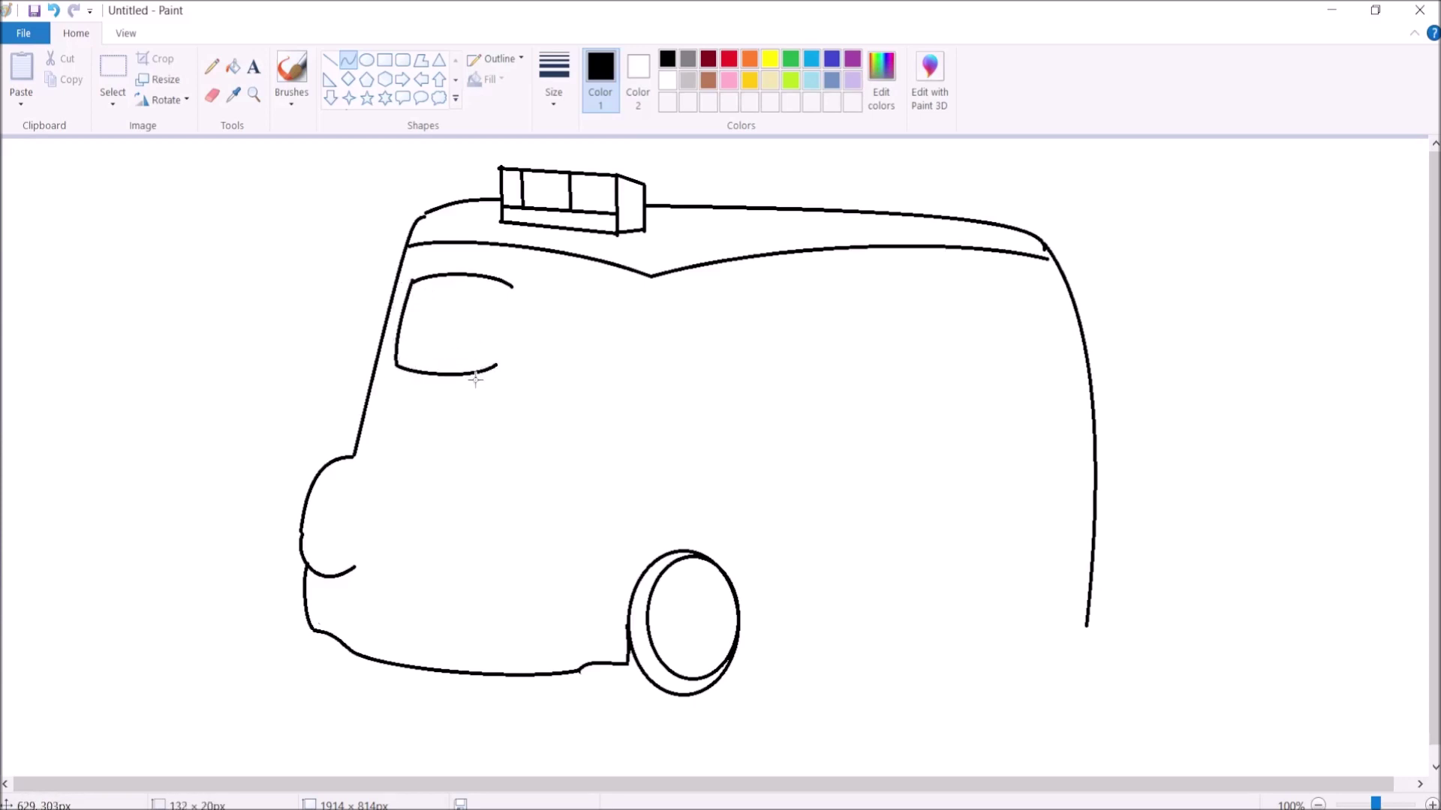
{"action": "mouse_move", "coordinate": [514, 287]}
{"action": "left_mouse_down"}
{"action": "mouse_move", "coordinate": [496, 365]}
{"action": "mouse_move", "coordinate": [510, 346]}
{"action": "left_mouse_up"}
{"action": "left_click", "coordinate": [508, 348]}
{"action": "left_click_drag", "start_coordinate": [540, 289], "coordinate": [526, 374]}
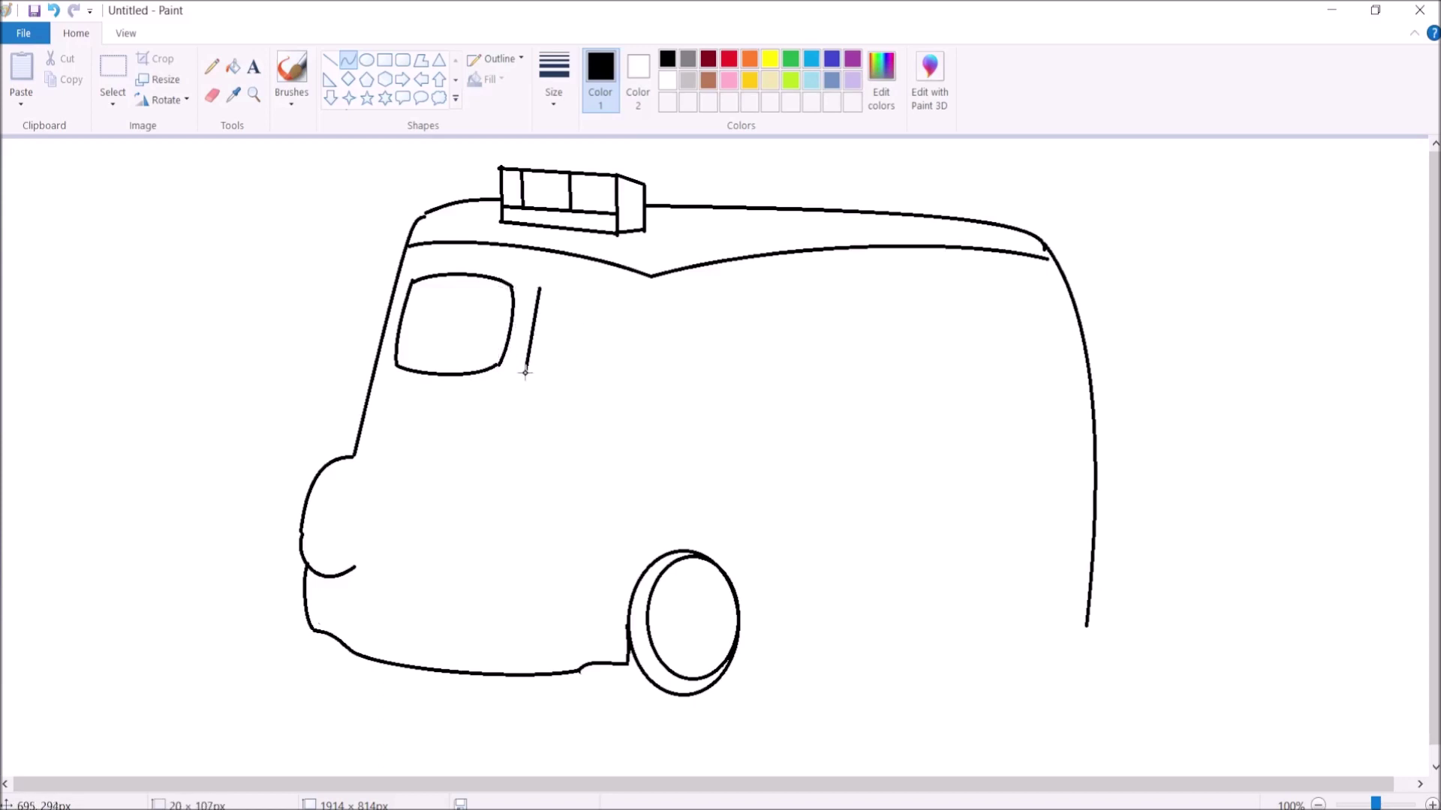
{"action": "key", "text": "ctrl+z"}
{"action": "key", "text": "ctrl+z"}
{"action": "key", "text": "ctrl+z"}
{"action": "key", "text": "ctrl+z"}
{"action": "key", "text": "ctrl+z"}
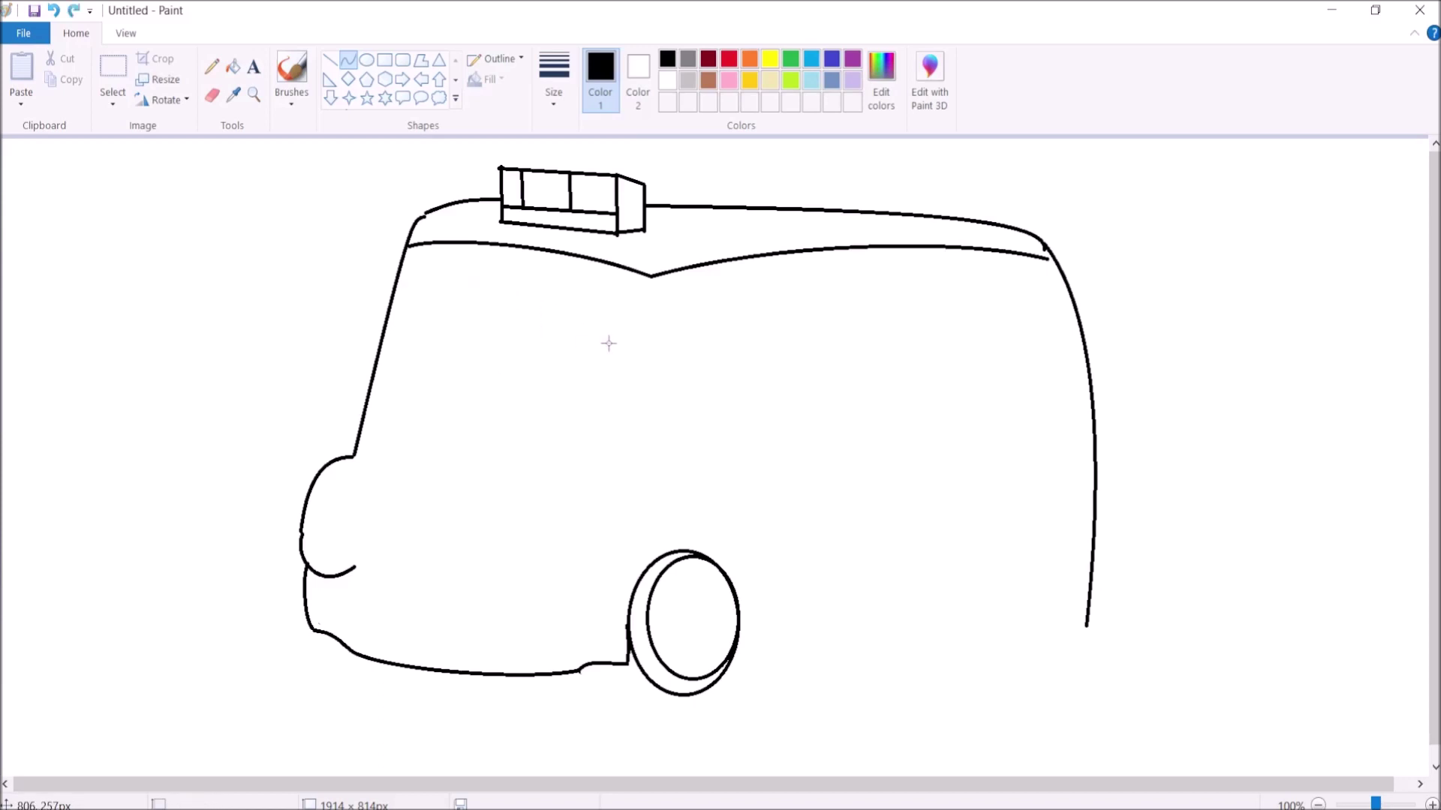
Step: Draw the curved left and top edges of the left windshield window
{"action": "mouse_move", "coordinate": [412, 283]}
{"action": "left_mouse_down"}
{"action": "mouse_move", "coordinate": [491, 289]}
{"action": "mouse_move", "coordinate": [469, 270]}
{"action": "mouse_move", "coordinate": [487, 272]}
{"action": "mouse_move", "coordinate": [515, 292]}
{"action": "mouse_move", "coordinate": [469, 255]}
{"action": "mouse_move", "coordinate": [394, 361]}
{"action": "mouse_move", "coordinate": [393, 320]}
{"action": "mouse_move", "coordinate": [487, 374]}
{"action": "mouse_move", "coordinate": [508, 357]}
{"action": "left_mouse_up"}
{"action": "key", "text": "ctrl+z"}
{"action": "left_click", "coordinate": [547, 316]}
{"action": "left_click_drag", "start_coordinate": [410, 370], "coordinate": [408, 379]}
{"action": "left_click_drag", "start_coordinate": [475, 365], "coordinate": [490, 390]}
{"action": "key", "text": "ctrl+z"}
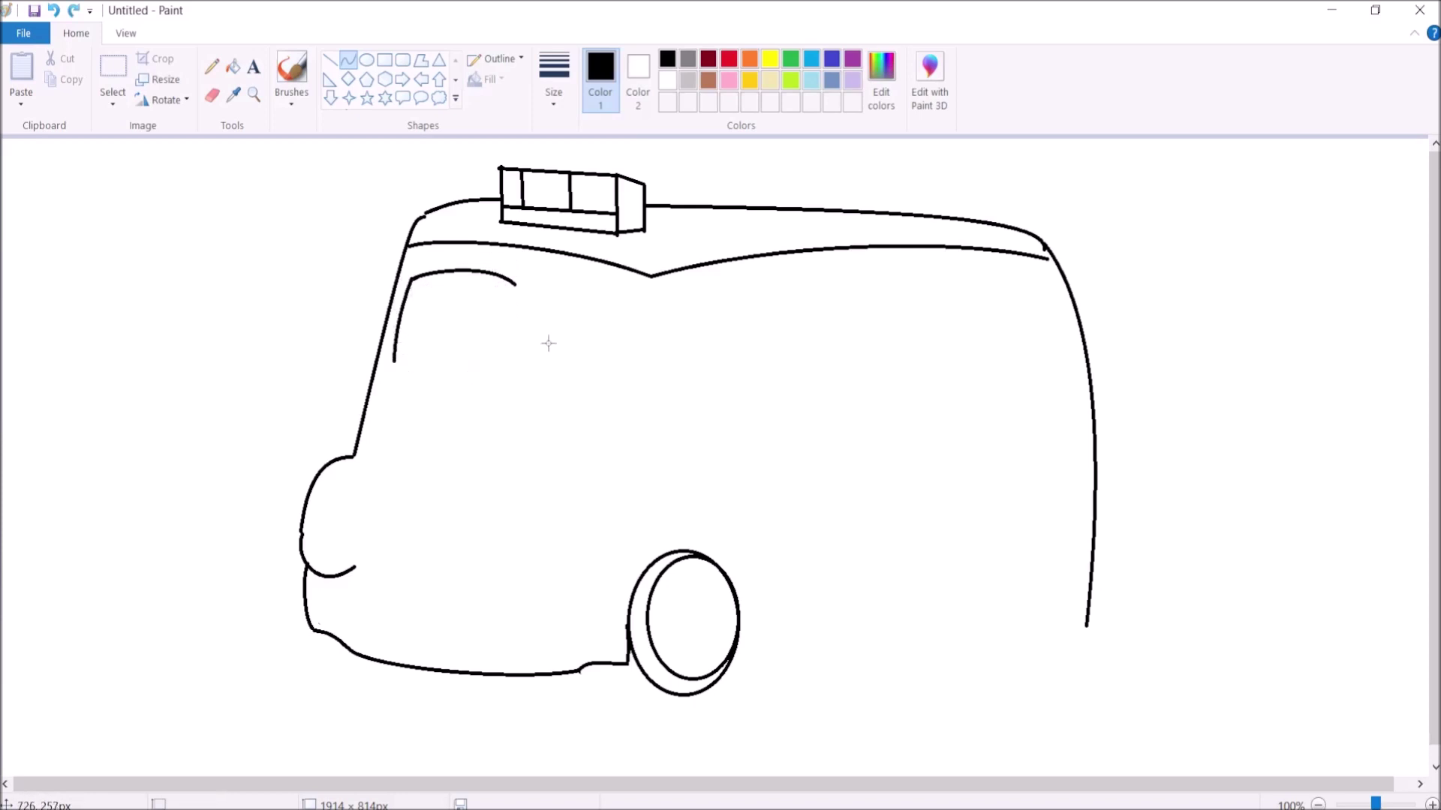
{"action": "left_click_drag", "start_coordinate": [394, 360], "coordinate": [496, 364]}
{"action": "left_click_drag", "start_coordinate": [409, 364], "coordinate": [411, 375]}
{"action": "left_click_drag", "start_coordinate": [476, 366], "coordinate": [490, 387]}
{"action": "left_click", "coordinate": [549, 325]}
{"action": "left_click_drag", "start_coordinate": [549, 324], "coordinate": [547, 380]}
{"action": "key", "text": "ctrl+z"}
{"action": "key", "text": "ctrl+z"}
{"action": "left_click_drag", "start_coordinate": [393, 358], "coordinate": [499, 364]}
{"action": "key", "text": "ctrl+z"}
Step: Close the left windshield window with curved bottom and right edges
{"action": "left_click_drag", "start_coordinate": [397, 362], "coordinate": [500, 370]}
{"action": "left_click_drag", "start_coordinate": [405, 366], "coordinate": [408, 379]}
{"action": "left_click_drag", "start_coordinate": [484, 375], "coordinate": [490, 395]}
{"action": "mouse_move", "coordinate": [515, 284]}
{"action": "left_mouse_down"}
{"action": "mouse_move", "coordinate": [502, 371]}
{"action": "mouse_move", "coordinate": [517, 306]}
{"action": "mouse_move", "coordinate": [513, 348]}
{"action": "left_mouse_up"}
{"action": "left_click", "coordinate": [596, 338]}
Step: Draw a second, slightly larger rounded windshield window to the right of the first with four curves
{"action": "left_click_drag", "start_coordinate": [540, 289], "coordinate": [522, 341]}
{"action": "mouse_move", "coordinate": [537, 286]}
{"action": "left_mouse_down"}
{"action": "mouse_move", "coordinate": [659, 309]}
{"action": "mouse_move", "coordinate": [651, 279]}
{"action": "left_mouse_up"}
{"action": "mouse_move", "coordinate": [522, 381]}
{"action": "left_mouse_down"}
{"action": "mouse_move", "coordinate": [654, 397]}
{"action": "mouse_move", "coordinate": [627, 393]}
{"action": "mouse_move", "coordinate": [632, 409]}
{"action": "left_mouse_up"}
{"action": "left_click_drag", "start_coordinate": [658, 308], "coordinate": [664, 375]}
{"action": "left_click", "coordinate": [711, 370]}
Step: Draw a thin wedge-shaped wiper with straight lines along the bottom of each windshield window
{"action": "left_click", "coordinate": [330, 59]}
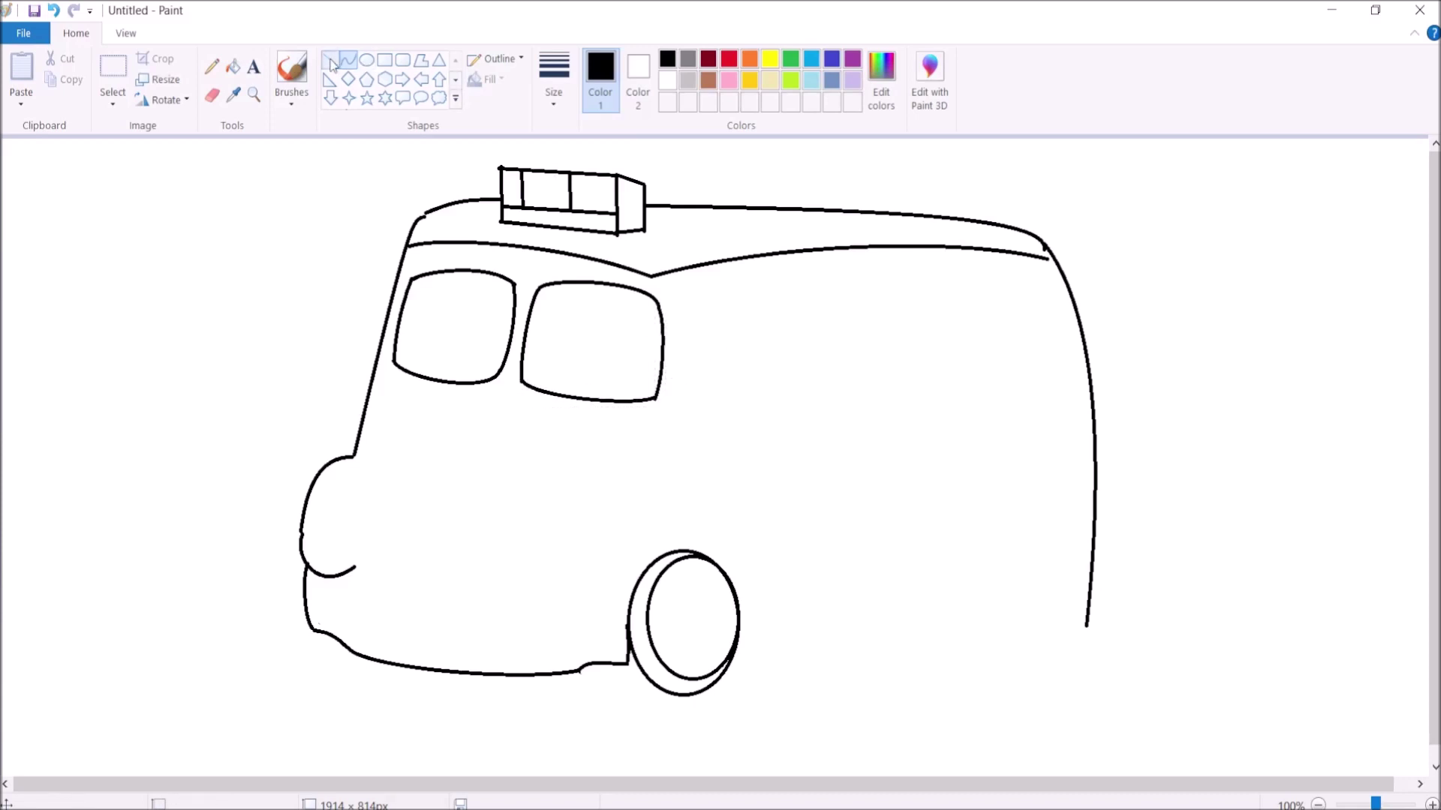
{"action": "mouse_move", "coordinate": [412, 350]}
{"action": "left_mouse_down"}
{"action": "mouse_move", "coordinate": [483, 369]}
{"action": "mouse_move", "coordinate": [477, 382]}
{"action": "mouse_move", "coordinate": [568, 366]}
{"action": "mouse_move", "coordinate": [544, 382]}
{"action": "mouse_move", "coordinate": [553, 390]}
{"action": "left_mouse_up"}
{"action": "key", "text": "ctrl+z"}
{"action": "left_click_drag", "start_coordinate": [559, 372], "coordinate": [625, 402]}
Step: Clean up the left fender's lower end, extend it to the hood, and draw the hood's left side and arched top
{"action": "left_click", "coordinate": [348, 59]}
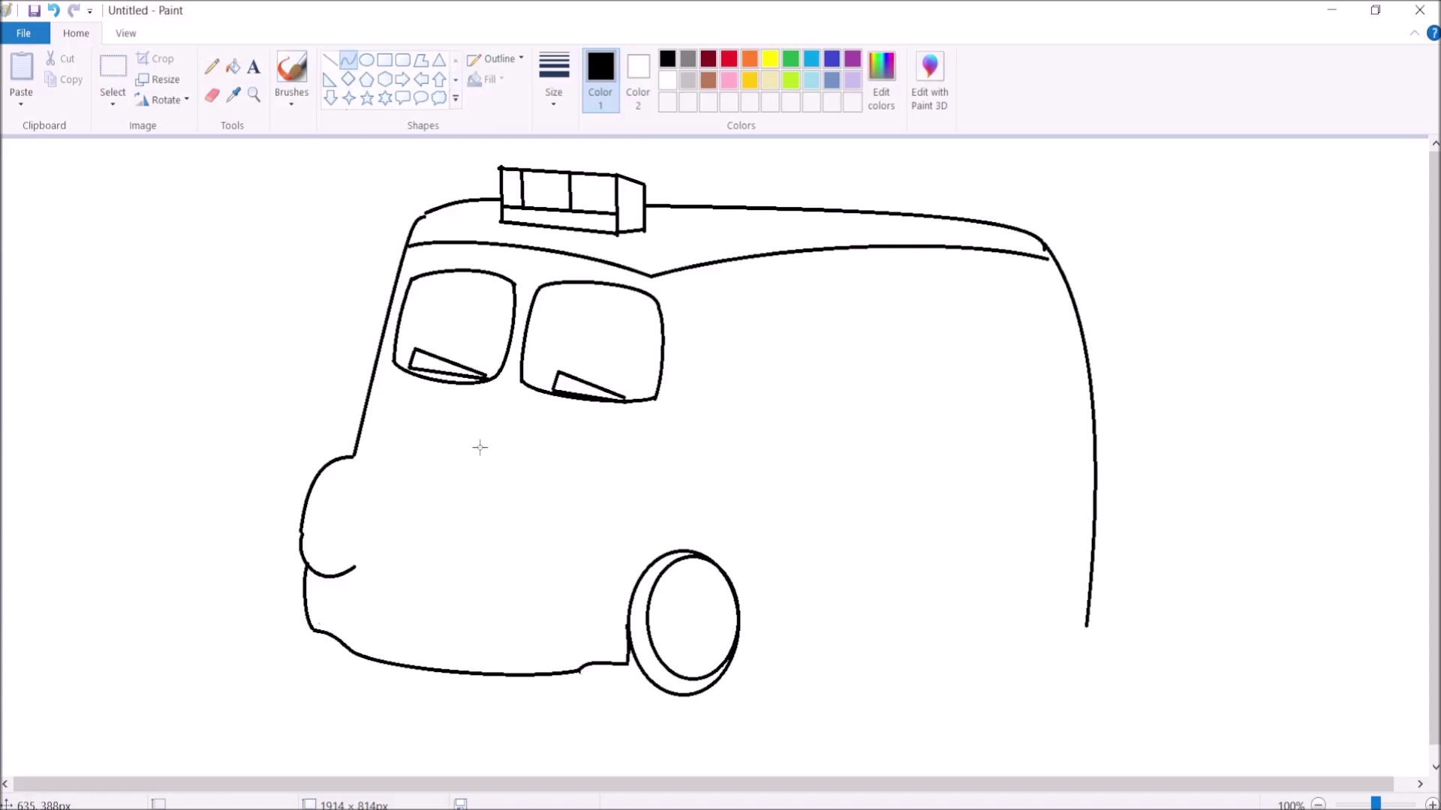
{"action": "left_click", "coordinate": [211, 95]}
{"action": "left_click", "coordinate": [348, 59]}
{"action": "mouse_move", "coordinate": [318, 574]}
{"action": "left_mouse_down"}
{"action": "mouse_move", "coordinate": [350, 582]}
{"action": "mouse_move", "coordinate": [400, 424]}
{"action": "mouse_move", "coordinate": [359, 478]}
{"action": "mouse_move", "coordinate": [378, 443]}
{"action": "mouse_move", "coordinate": [550, 412]}
{"action": "mouse_move", "coordinate": [607, 463]}
{"action": "left_mouse_up"}
{"action": "left_click", "coordinate": [350, 582]}
{"action": "left_click", "coordinate": [350, 582]}
{"action": "left_click", "coordinate": [517, 420]}
{"action": "mouse_move", "coordinate": [480, 457]}
{"action": "left_mouse_down"}
{"action": "mouse_move", "coordinate": [517, 409]}
{"action": "mouse_move", "coordinate": [580, 400]}
{"action": "mouse_move", "coordinate": [598, 417]}
{"action": "left_mouse_up"}
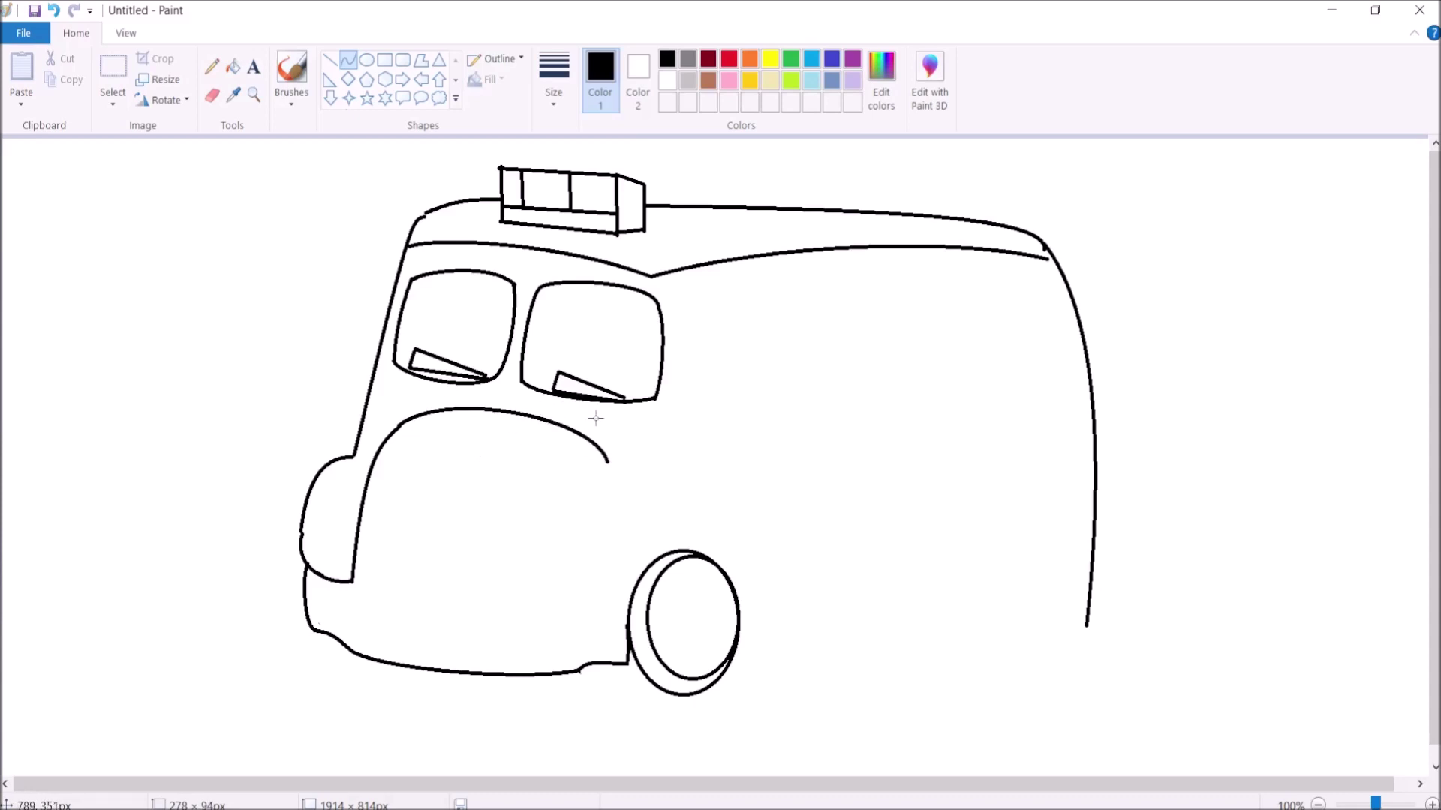
Step: Complete the hood with an inner arc and curved bottom and right edges, and draw the fender arch over the front wheel
{"action": "mouse_move", "coordinate": [394, 463]}
{"action": "left_mouse_down"}
{"action": "mouse_move", "coordinate": [534, 488]}
{"action": "mouse_move", "coordinate": [481, 453]}
{"action": "left_mouse_up"}
{"action": "mouse_move", "coordinate": [352, 580]}
{"action": "left_mouse_down"}
{"action": "mouse_move", "coordinate": [553, 603]}
{"action": "mouse_move", "coordinate": [540, 601]}
{"action": "mouse_move", "coordinate": [537, 633]}
{"action": "mouse_move", "coordinate": [563, 499]}
{"action": "mouse_move", "coordinate": [541, 525]}
{"action": "mouse_move", "coordinate": [725, 540]}
{"action": "mouse_move", "coordinate": [788, 609]}
{"action": "mouse_move", "coordinate": [747, 652]}
{"action": "left_mouse_up"}
{"action": "left_click", "coordinate": [550, 524]}
{"action": "left_click_drag", "start_coordinate": [661, 577], "coordinate": [774, 446]}
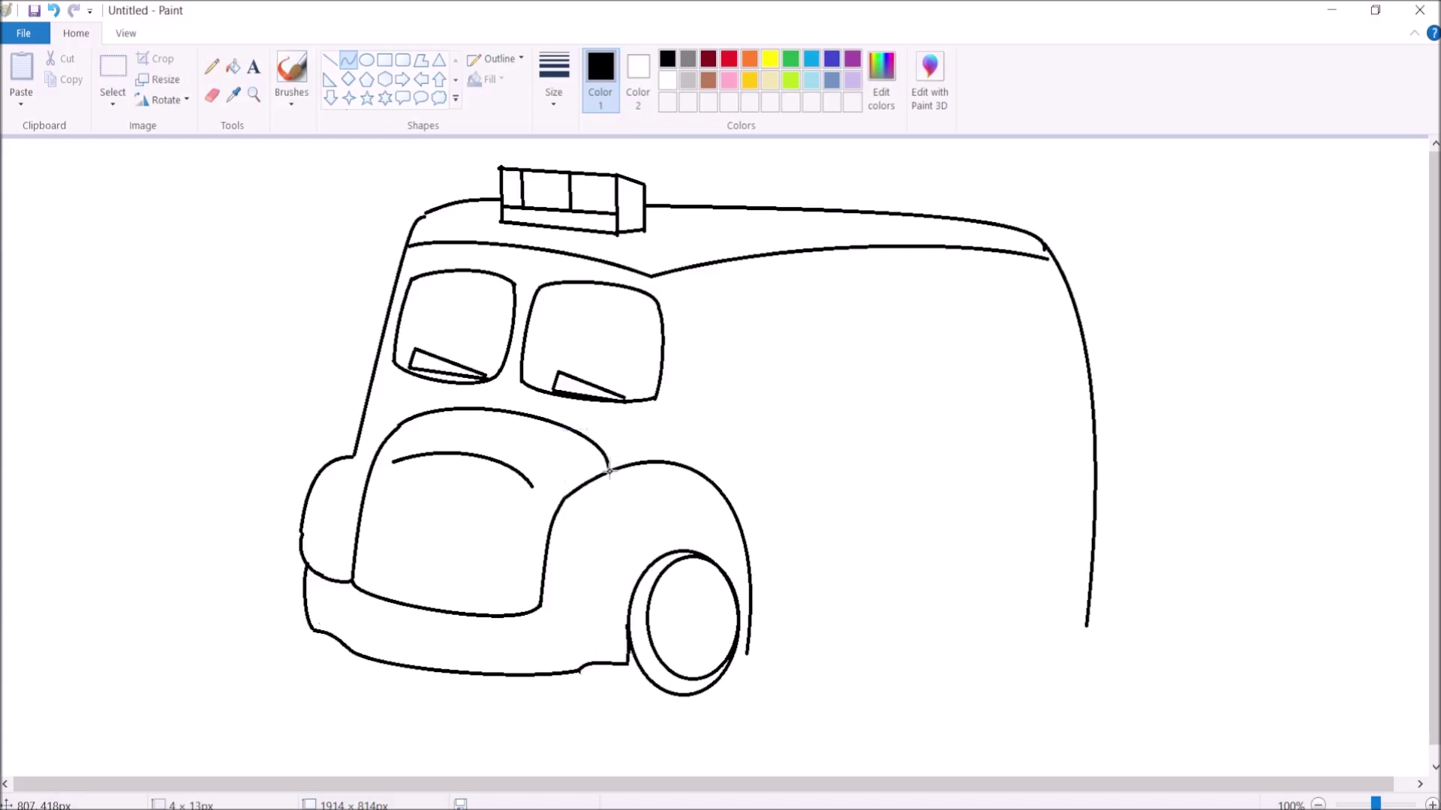
Step: Draw a smiling mouth below the hood from a deep outer curve and two shallower curves inside it
{"action": "mouse_move", "coordinate": [373, 598]}
{"action": "left_mouse_down"}
{"action": "mouse_move", "coordinate": [479, 631]}
{"action": "mouse_move", "coordinate": [485, 618]}
{"action": "mouse_move", "coordinate": [441, 625]}
{"action": "mouse_move", "coordinate": [446, 638]}
{"action": "left_mouse_up"}
{"action": "left_click_drag", "start_coordinate": [367, 599], "coordinate": [444, 685]}
{"action": "left_click_drag", "start_coordinate": [373, 621], "coordinate": [473, 641]}
{"action": "left_click_drag", "start_coordinate": [420, 635], "coordinate": [426, 644]}
{"action": "left_click", "coordinate": [426, 642]}
{"action": "left_click", "coordinate": [466, 539]}
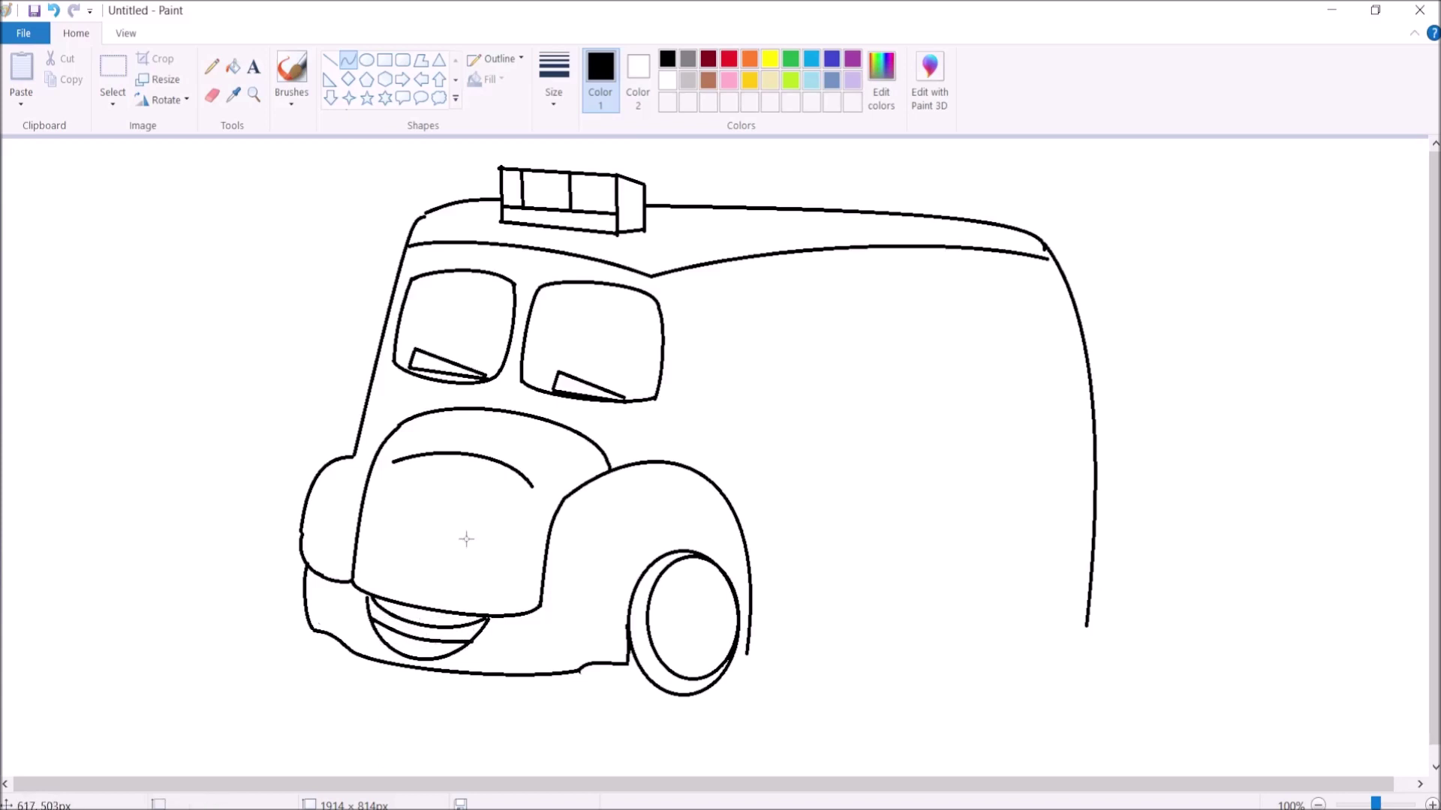
{"action": "left_click", "coordinate": [366, 59]}
{"action": "left_click_drag", "start_coordinate": [324, 622], "coordinate": [389, 693]}
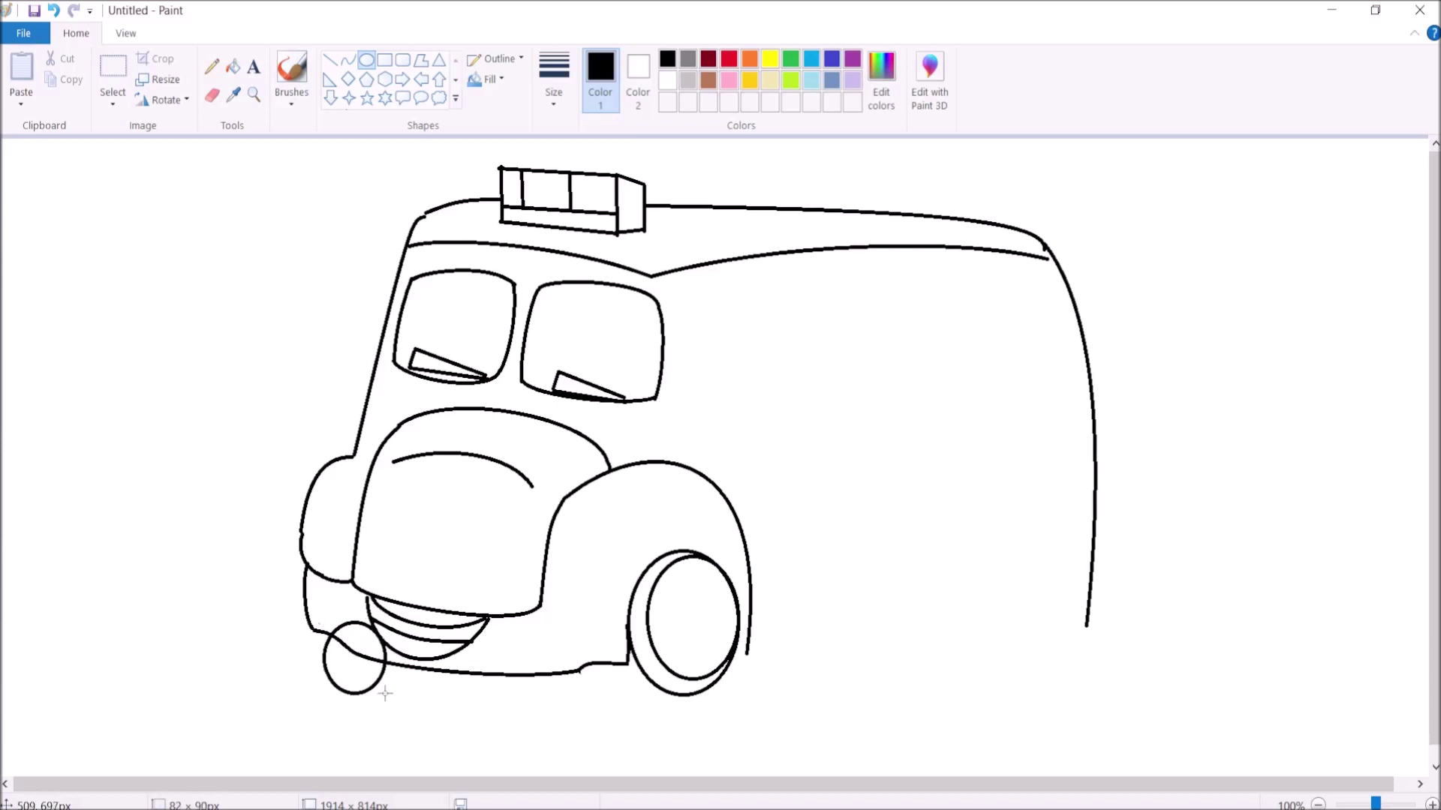
{"action": "left_click_drag", "start_coordinate": [309, 622], "coordinate": [385, 711]}
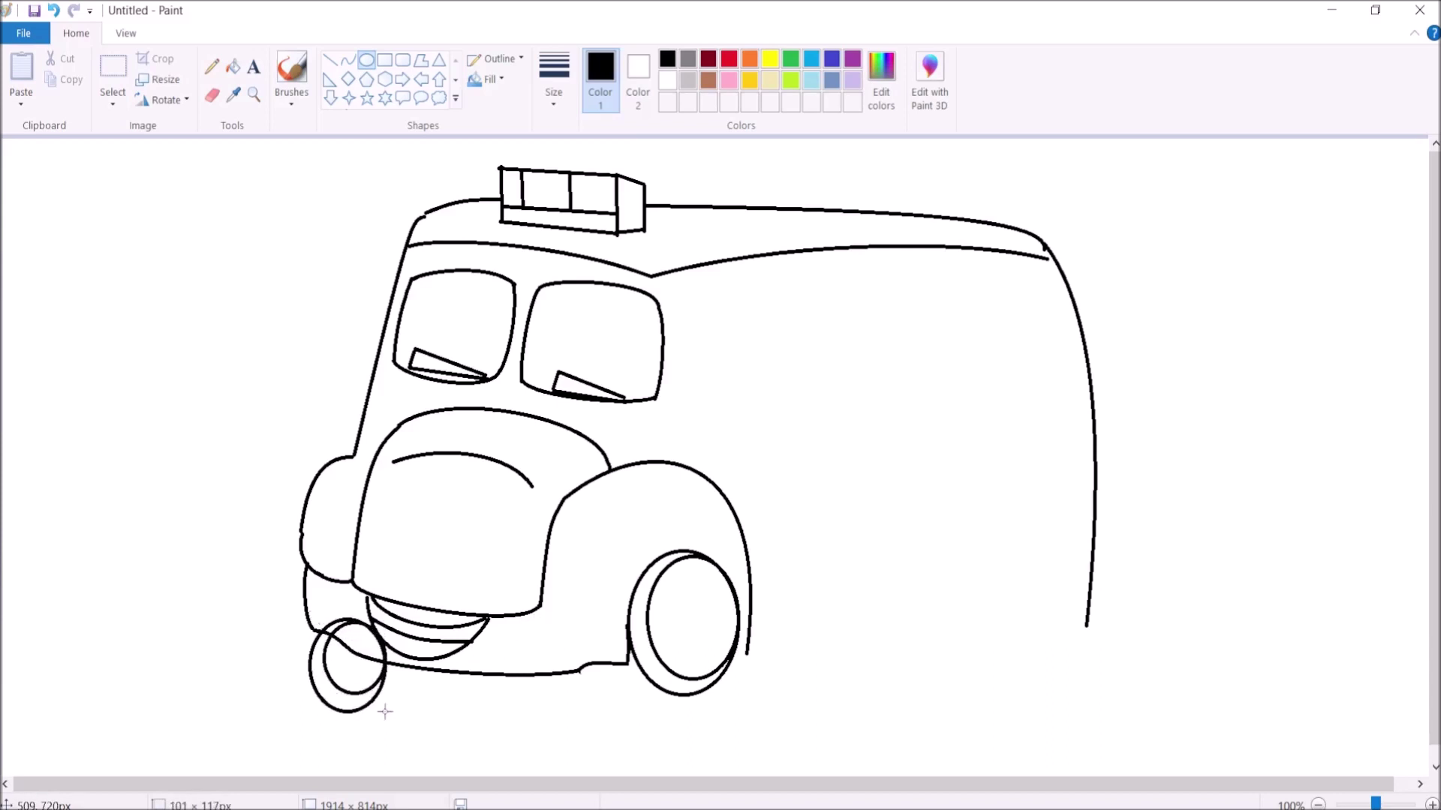
{"action": "left_click", "coordinate": [211, 95]}
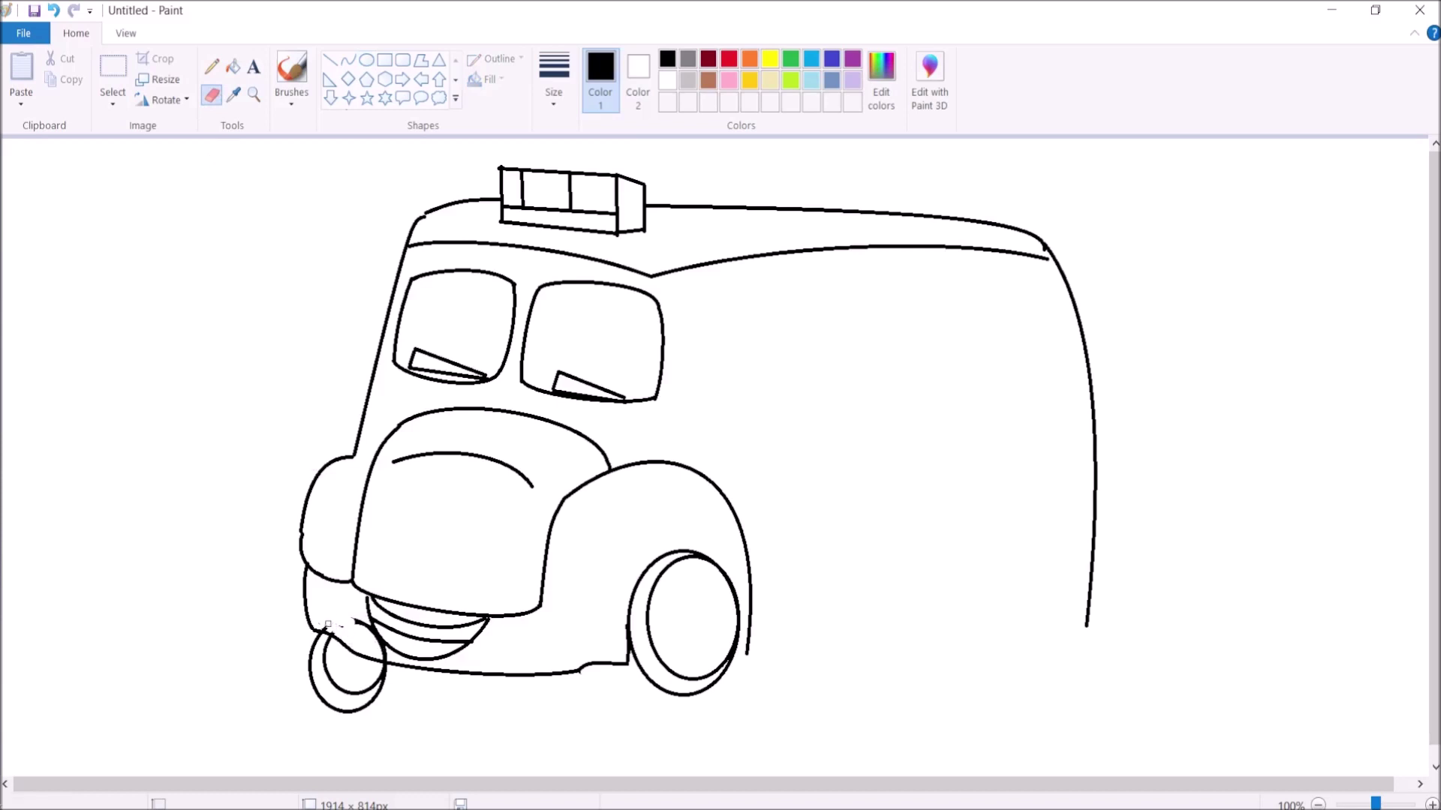
{"action": "key", "text": "ctrl+z"}
{"action": "key", "text": "ctrl+z"}
Step: Draw the far front wheel below the bumper's left end as a small ellipse inside a larger one
{"action": "left_click", "coordinate": [366, 62]}
{"action": "left_click_drag", "start_coordinate": [317, 610], "coordinate": [371, 685]}
{"action": "left_click_drag", "start_coordinate": [303, 606], "coordinate": [370, 698]}
{"action": "left_click_drag", "start_coordinate": [370, 698], "coordinate": [370, 698]}
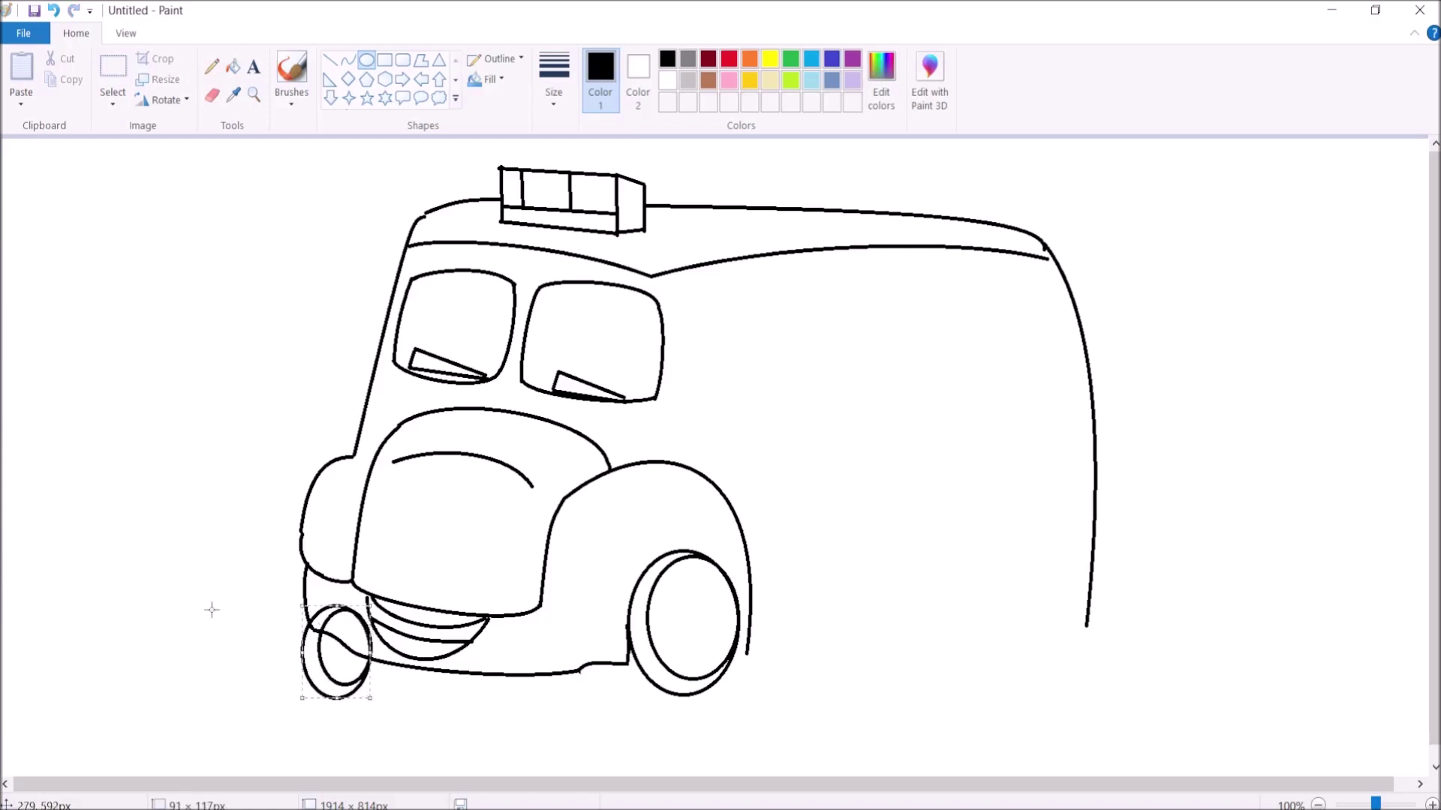
{"action": "key", "text": "ctrl+z"}
{"action": "left_click_drag", "start_coordinate": [290, 602], "coordinate": [370, 698]}
Step: Trim the far wheel's outer arc and place a transparent copy of the wheel in the blank area beside the vehicle
{"action": "left_click", "coordinate": [253, 94]}
{"action": "left_click", "coordinate": [330, 589]}
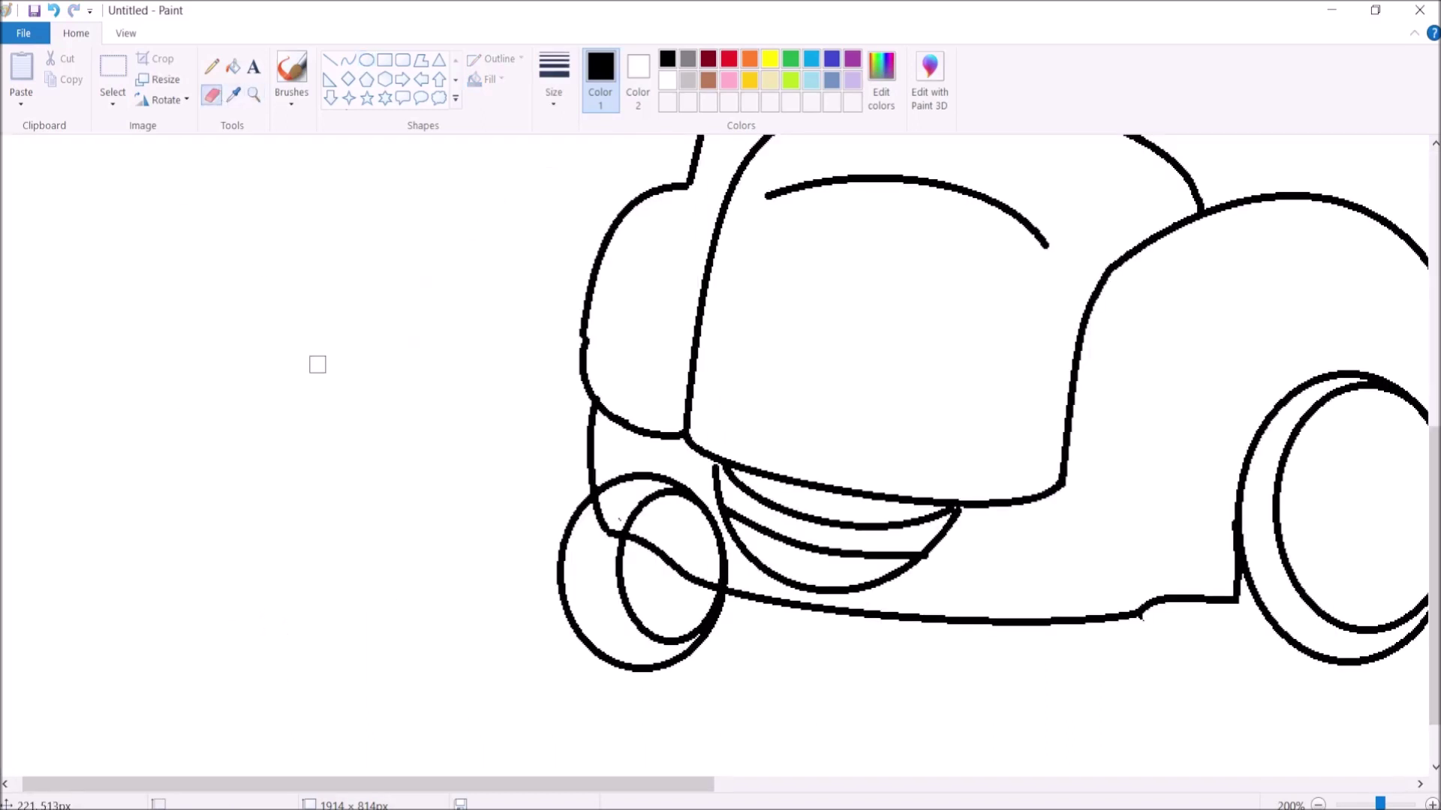
{"action": "mouse_move", "coordinate": [659, 476]}
{"action": "left_mouse_down"}
{"action": "mouse_move", "coordinate": [616, 483]}
{"action": "mouse_move", "coordinate": [674, 515]}
{"action": "mouse_move", "coordinate": [626, 517]}
{"action": "mouse_move", "coordinate": [693, 503]}
{"action": "mouse_move", "coordinate": [726, 584]}
{"action": "left_mouse_up"}
{"action": "left_click", "coordinate": [112, 71]}
{"action": "left_click_drag", "start_coordinate": [495, 468], "coordinate": [730, 706]}
{"action": "left_click", "coordinate": [114, 105]}
{"action": "left_click", "coordinate": [171, 281]}
{"action": "left_click_drag", "start_coordinate": [579, 547], "coordinate": [286, 458]}
Step: Erase the upper part of the copied wheel and the original wheel lines around the bumper
{"action": "left_click", "coordinate": [212, 95]}
{"action": "mouse_move", "coordinate": [434, 428]}
{"action": "left_mouse_down"}
{"action": "mouse_move", "coordinate": [287, 387]}
{"action": "mouse_move", "coordinate": [414, 495]}
{"action": "mouse_move", "coordinate": [311, 435]}
{"action": "mouse_move", "coordinate": [435, 483]}
{"action": "left_mouse_up"}
{"action": "mouse_move", "coordinate": [579, 529]}
{"action": "left_mouse_down"}
{"action": "mouse_move", "coordinate": [581, 501]}
{"action": "mouse_move", "coordinate": [570, 637]}
{"action": "mouse_move", "coordinate": [637, 612]}
{"action": "mouse_move", "coordinate": [631, 558]}
{"action": "mouse_move", "coordinate": [653, 634]}
{"action": "left_mouse_up"}
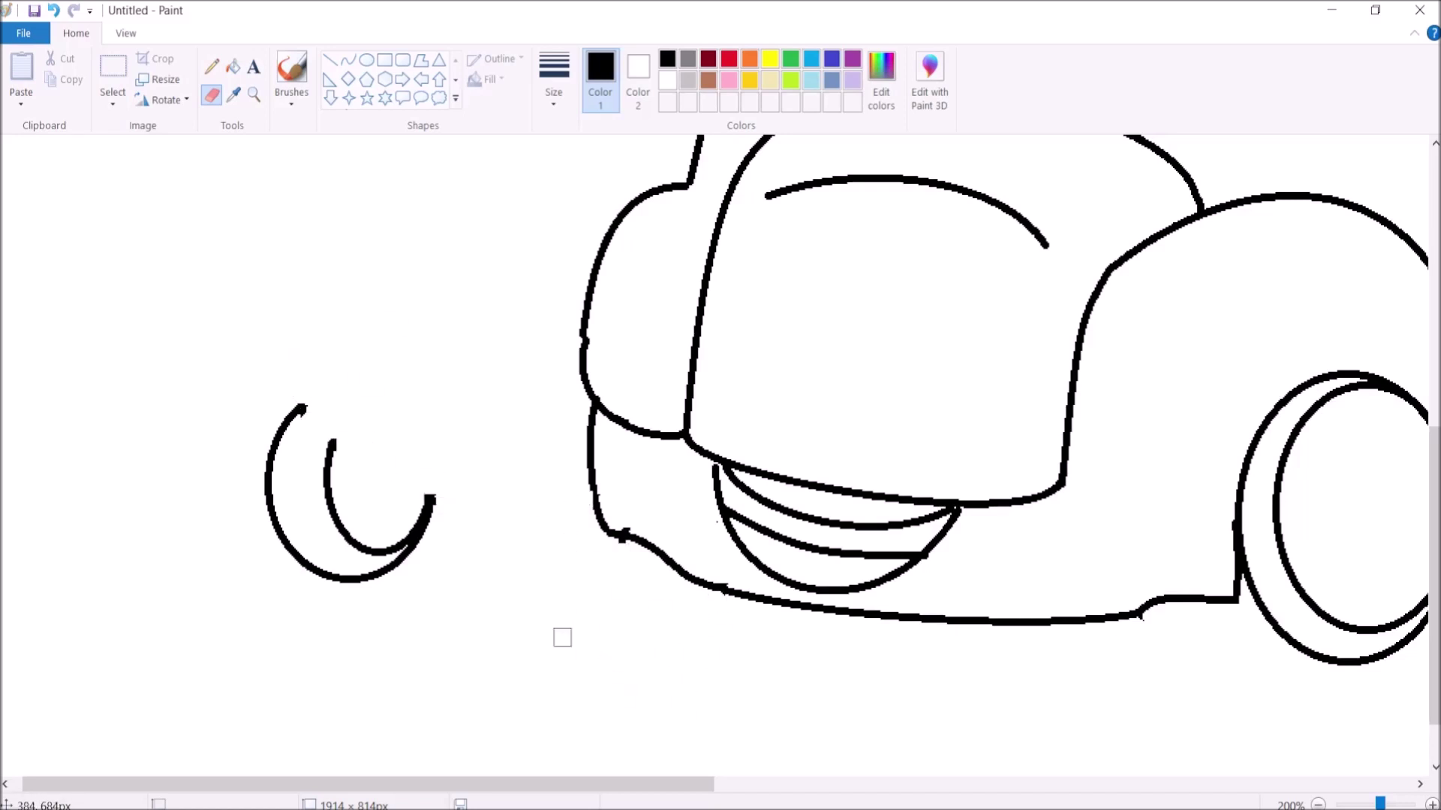
Step: Select the trimmed wheel copy and move it under the bumper's left corner
{"action": "left_click", "coordinate": [112, 75]}
{"action": "left_click_drag", "start_coordinate": [225, 343], "coordinate": [474, 622]}
{"action": "mouse_move", "coordinate": [334, 503]}
{"action": "left_mouse_down"}
{"action": "mouse_move", "coordinate": [638, 584]}
{"action": "mouse_move", "coordinate": [654, 573]}
{"action": "left_mouse_up"}
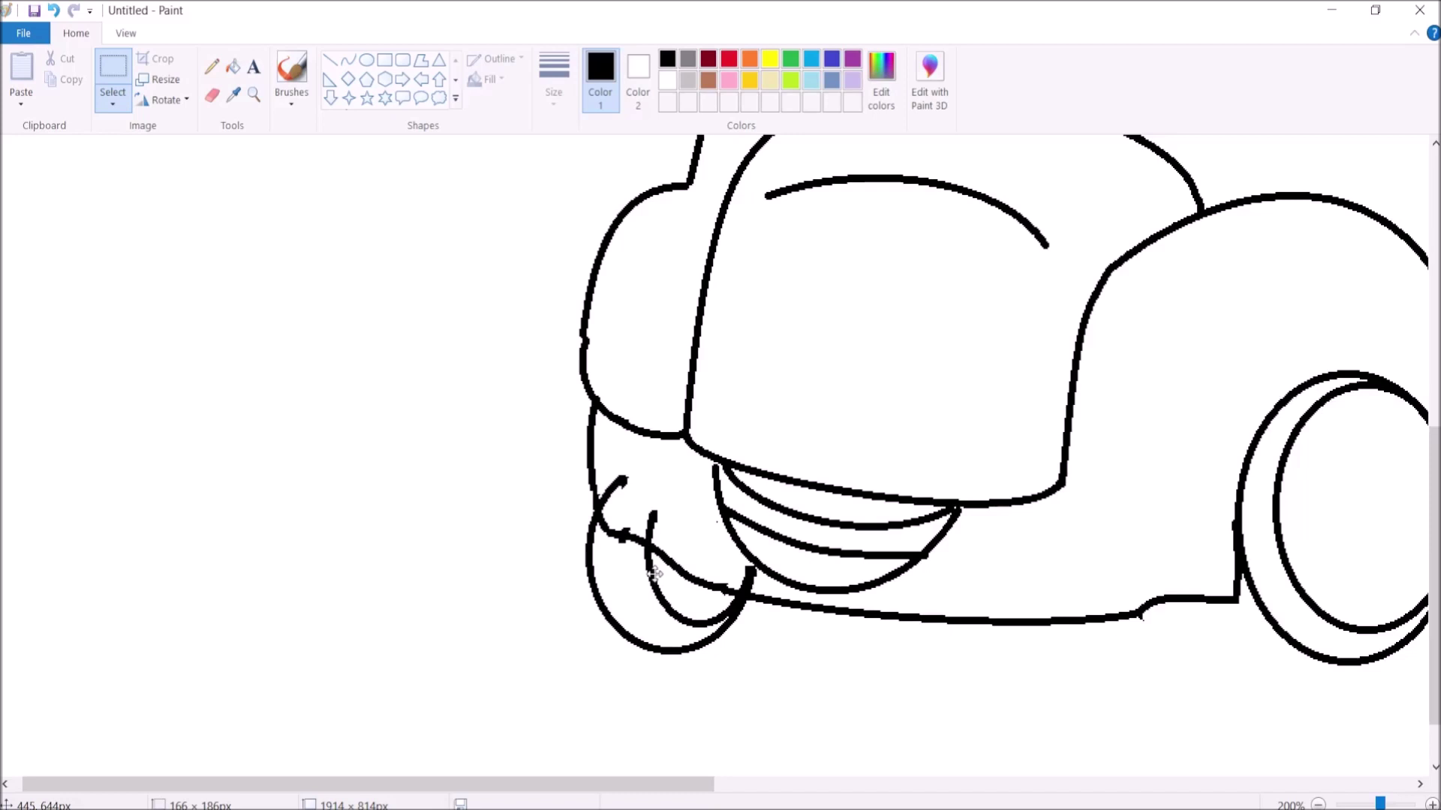
Step: Erase the wheel lines overlapping the bumper, return to 100% zoom and choose the Curve tool
{"action": "left_click", "coordinate": [211, 94]}
{"action": "mouse_move", "coordinate": [613, 484]}
{"action": "left_mouse_down"}
{"action": "mouse_move", "coordinate": [750, 577]}
{"action": "mouse_move", "coordinate": [636, 524]}
{"action": "left_mouse_up"}
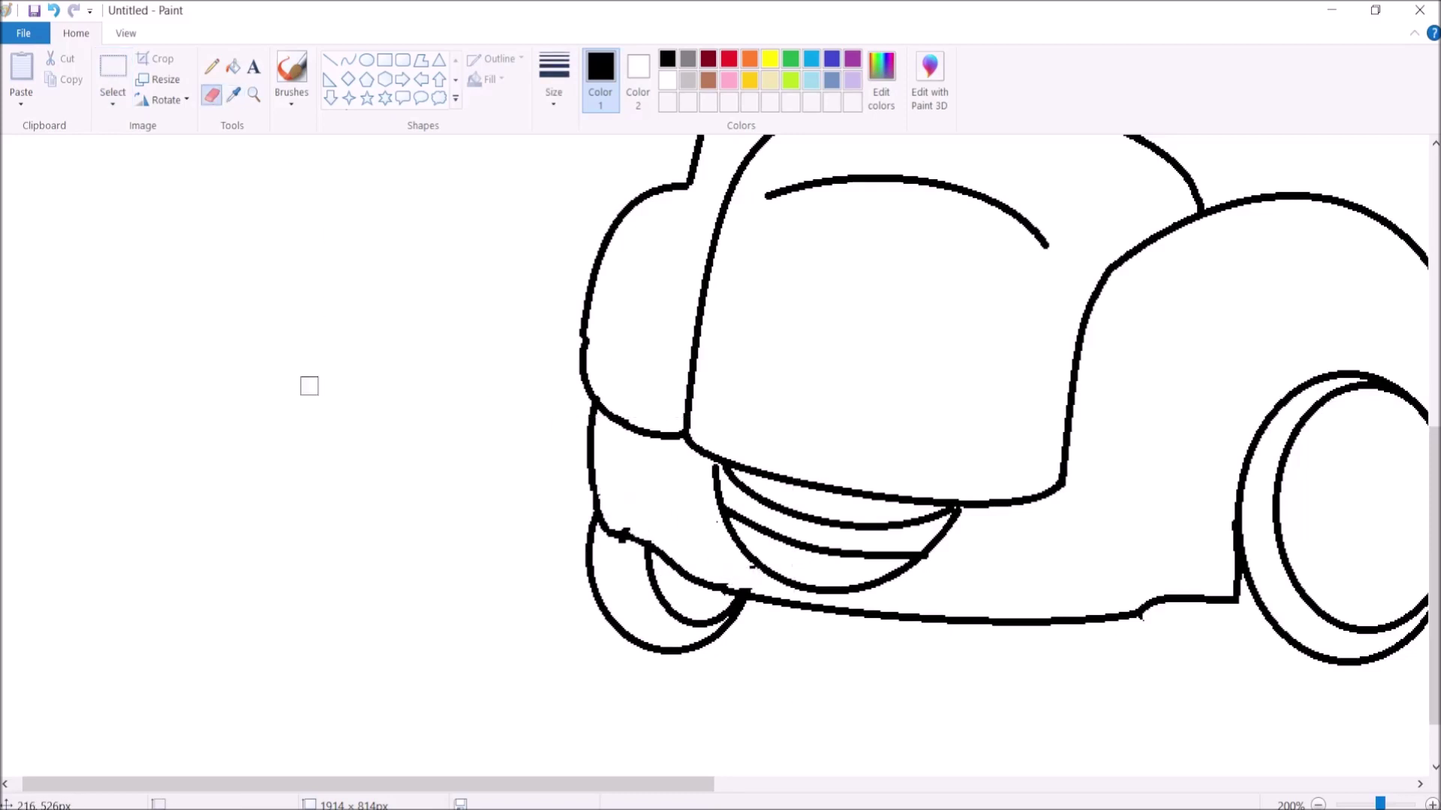
{"action": "left_click", "coordinate": [254, 93]}
{"action": "right_click", "coordinate": [830, 244]}
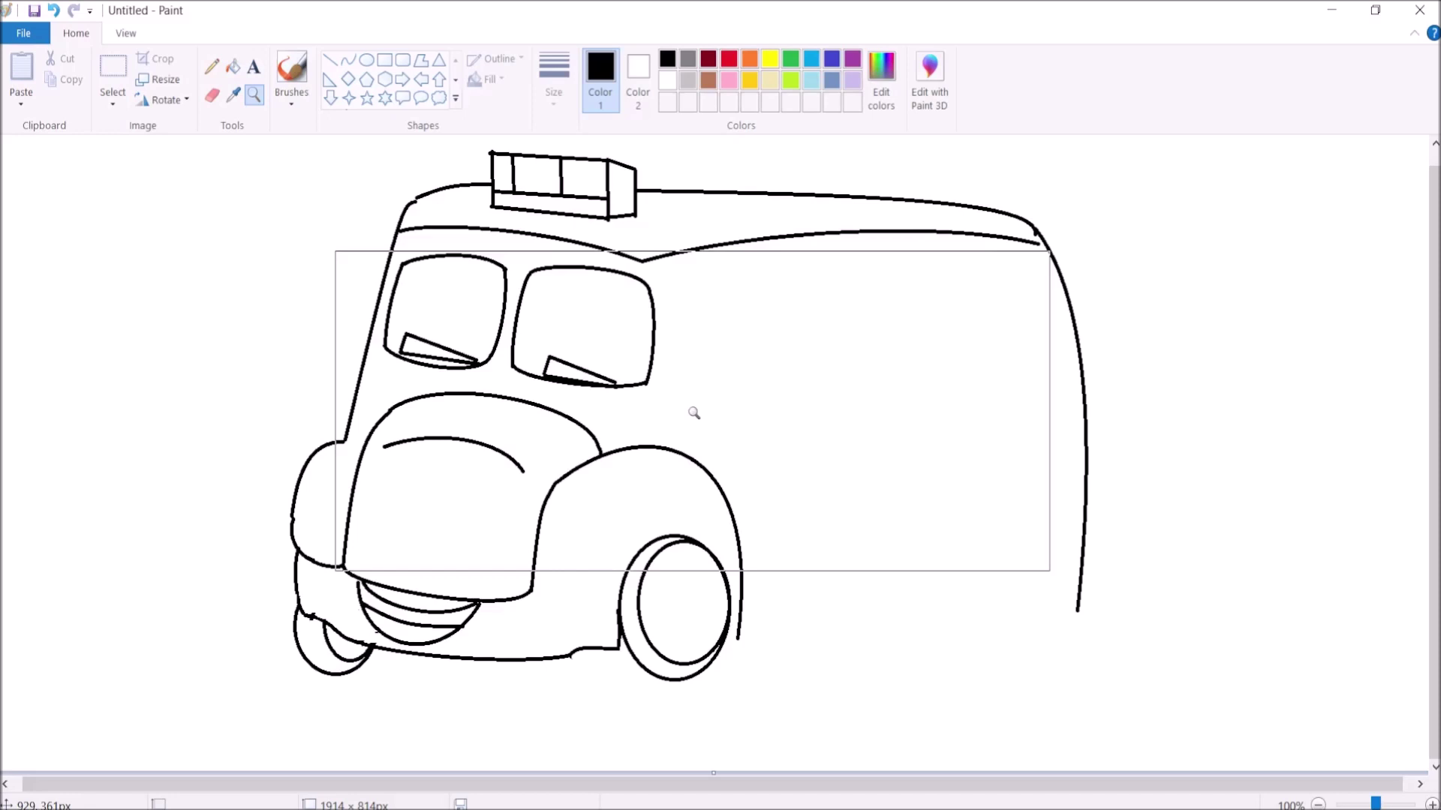
{"action": "left_click", "coordinate": [347, 59]}
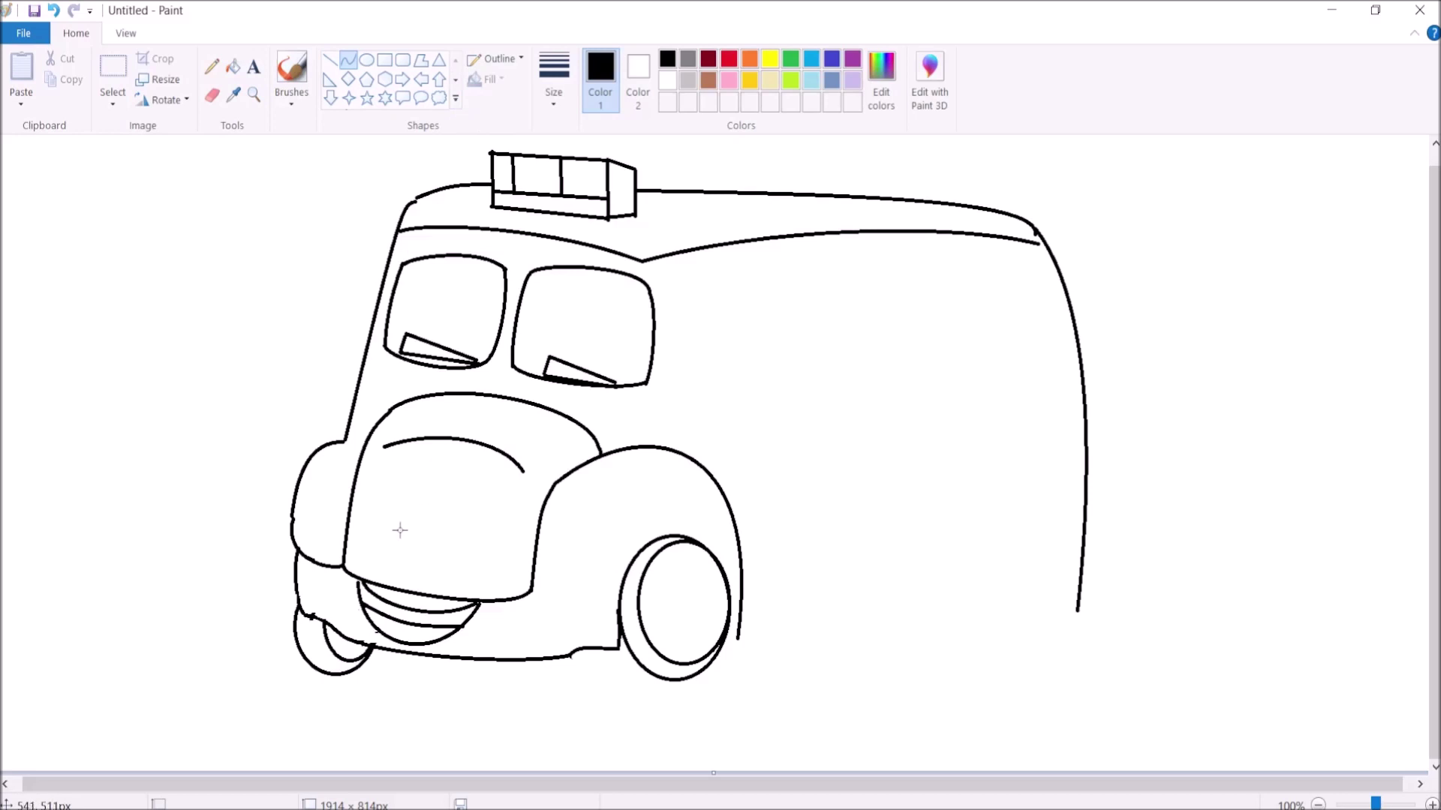
Step: Draw a rounded triangular nose on the hood just above the smiling mouth, using curves
{"action": "left_click_drag", "start_coordinate": [399, 534], "coordinate": [458, 542]}
{"action": "mouse_move", "coordinate": [446, 535]}
{"action": "left_mouse_down"}
{"action": "mouse_move", "coordinate": [397, 533]}
{"action": "mouse_move", "coordinate": [416, 574]}
{"action": "mouse_move", "coordinate": [391, 552]}
{"action": "mouse_move", "coordinate": [454, 558]}
{"action": "mouse_move", "coordinate": [458, 542]}
{"action": "mouse_move", "coordinate": [451, 567]}
{"action": "left_mouse_up"}
{"action": "left_click", "coordinate": [439, 523]}
{"action": "left_click", "coordinate": [401, 566]}
{"action": "left_click", "coordinate": [451, 567]}
{"action": "left_click", "coordinate": [439, 471]}
Step: Draw the near front fender's lower edge and curve it upward around the front of the wheel
{"action": "left_click_drag", "start_coordinate": [568, 610], "coordinate": [599, 595]}
{"action": "key", "text": "ctrl+z"}
{"action": "left_click_drag", "start_coordinate": [546, 607], "coordinate": [531, 612]}
{"action": "left_click_drag", "start_coordinate": [583, 616], "coordinate": [643, 525]}
{"action": "mouse_move", "coordinate": [617, 562]}
{"action": "left_mouse_down"}
{"action": "mouse_move", "coordinate": [620, 525]}
{"action": "mouse_move", "coordinate": [716, 532]}
{"action": "mouse_move", "coordinate": [730, 637]}
{"action": "left_mouse_up"}
{"action": "left_click_drag", "start_coordinate": [686, 582], "coordinate": [730, 525]}
{"action": "key", "text": "ctrl+z"}
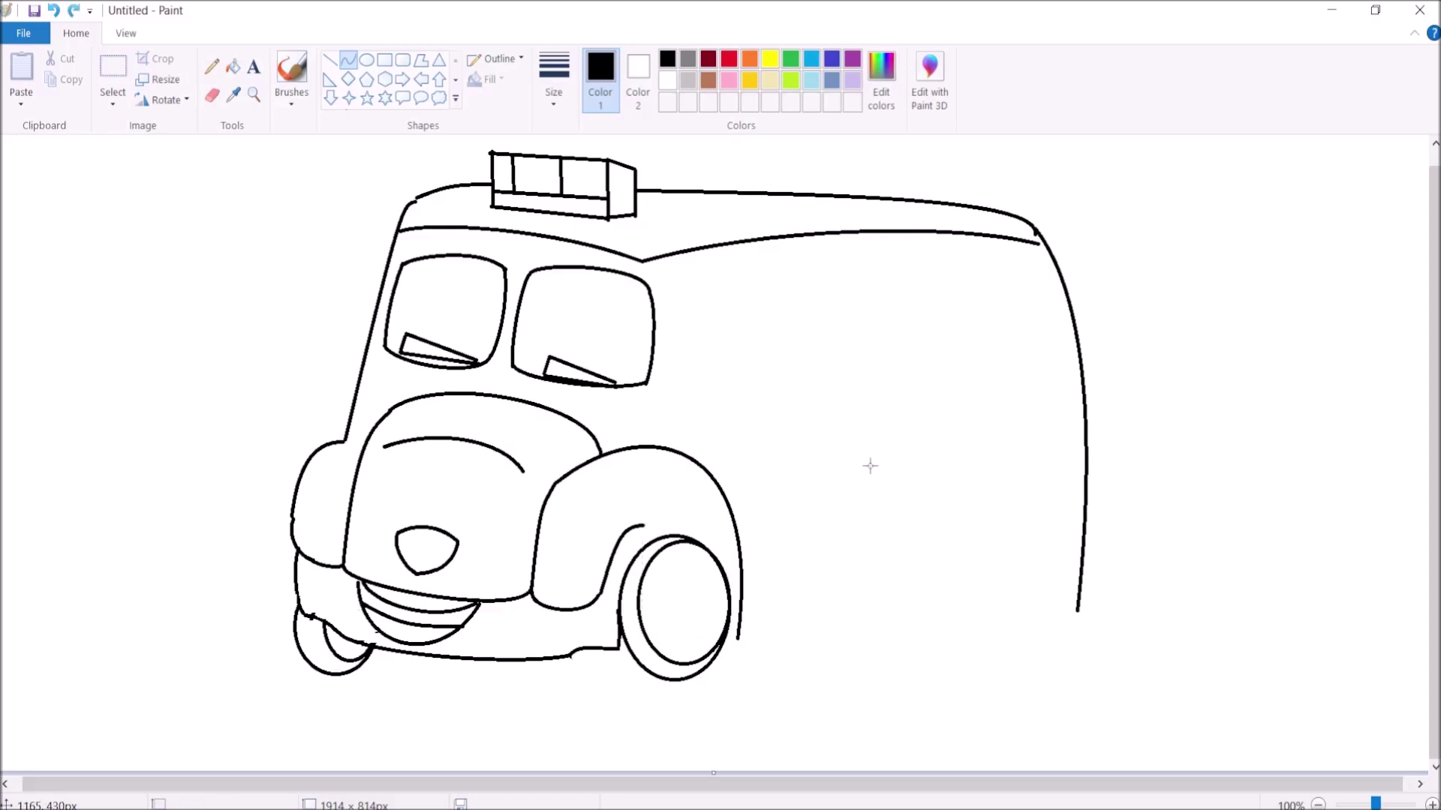
Step: Continue the front wheel arch over the tire and curve it down to the fender's rear tip
{"action": "left_click", "coordinate": [213, 96]}
{"action": "mouse_move", "coordinate": [643, 525]}
{"action": "left_mouse_down"}
{"action": "mouse_move", "coordinate": [622, 533]}
{"action": "mouse_move", "coordinate": [605, 577]}
{"action": "mouse_move", "coordinate": [663, 515]}
{"action": "mouse_move", "coordinate": [705, 523]}
{"action": "left_mouse_up"}
{"action": "left_click", "coordinate": [349, 61]}
{"action": "mouse_move", "coordinate": [632, 542]}
{"action": "left_mouse_down"}
{"action": "mouse_move", "coordinate": [611, 534]}
{"action": "mouse_move", "coordinate": [653, 493]}
{"action": "mouse_move", "coordinate": [634, 512]}
{"action": "mouse_move", "coordinate": [725, 546]}
{"action": "mouse_move", "coordinate": [736, 639]}
{"action": "left_mouse_up"}
{"action": "left_click", "coordinate": [662, 464]}
{"action": "left_click_drag", "start_coordinate": [723, 576], "coordinate": [734, 559]}
{"action": "left_click_drag", "start_coordinate": [733, 617], "coordinate": [739, 603]}
{"action": "left_click", "coordinate": [789, 494]}
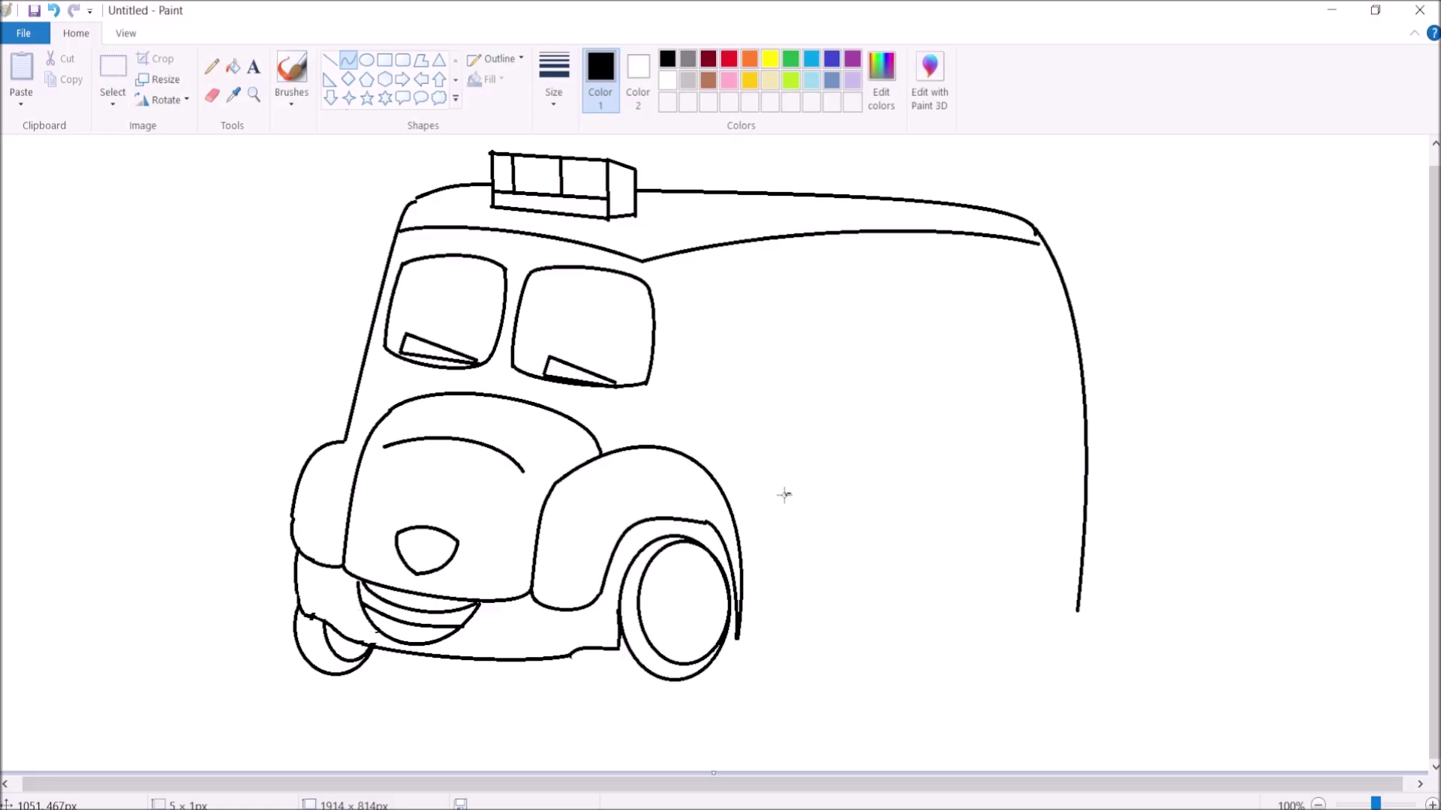
Step: Add a small ellipse as the hub at the centre of the near front wheel
{"action": "left_click", "coordinate": [366, 60]}
{"action": "left_click_drag", "start_coordinate": [674, 592], "coordinate": [702, 640]}
{"action": "left_click", "coordinate": [113, 72]}
{"action": "left_click_drag", "start_coordinate": [685, 607], "coordinate": [688, 604]}
{"action": "left_click_drag", "start_coordinate": [834, 473], "coordinate": [837, 474]}
Step: Erase the fender's narrow rear end and redraw its outer and inner edges as curves behind the wheel
{"action": "left_click", "coordinate": [212, 95]}
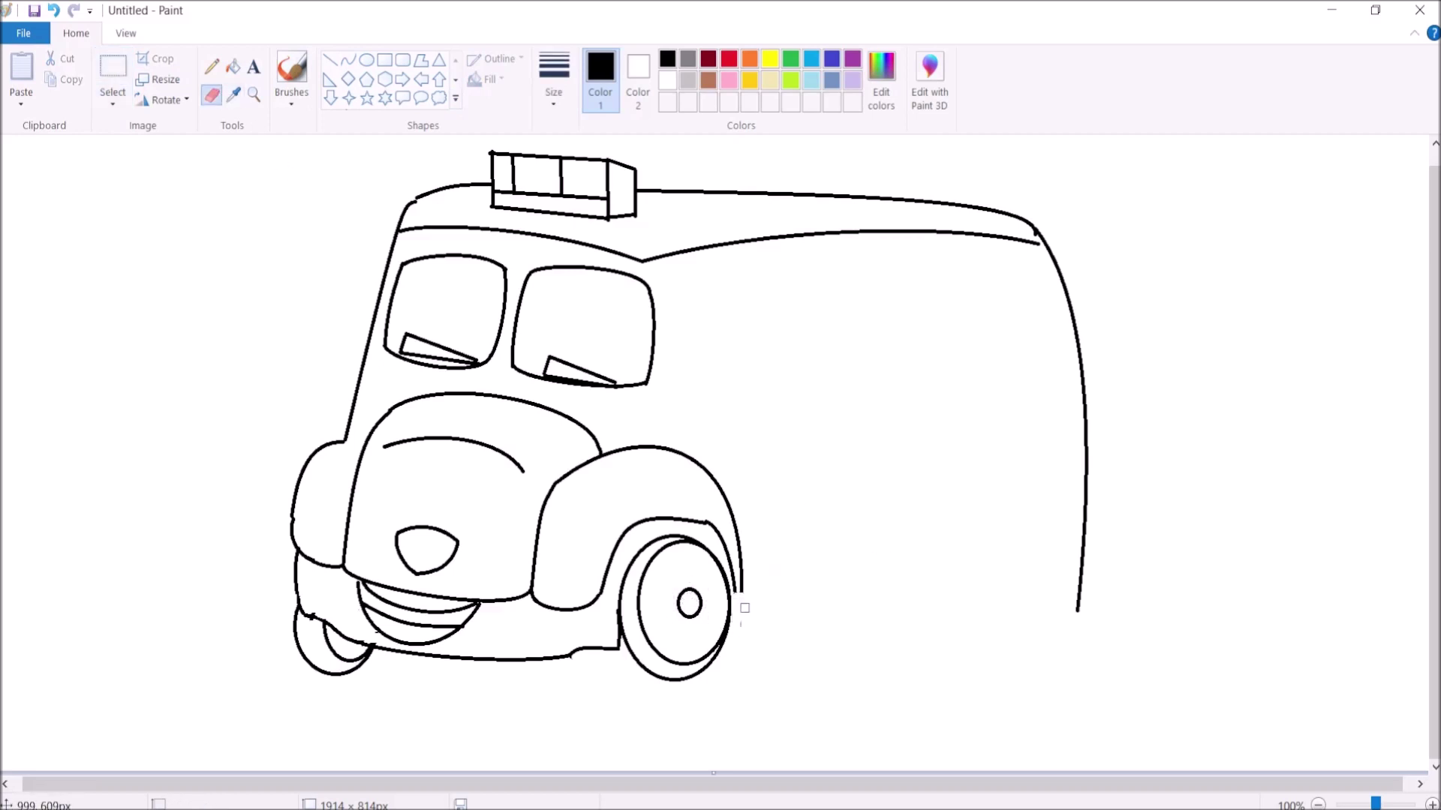
{"action": "mouse_move", "coordinate": [743, 592]}
{"action": "left_mouse_down"}
{"action": "mouse_move", "coordinate": [718, 531]}
{"action": "mouse_move", "coordinate": [751, 584]}
{"action": "left_mouse_up"}
{"action": "left_click", "coordinate": [349, 60]}
{"action": "left_click_drag", "start_coordinate": [726, 499], "coordinate": [747, 636]}
{"action": "left_click_drag", "start_coordinate": [741, 576], "coordinate": [752, 580]}
{"action": "left_click_drag", "start_coordinate": [708, 523], "coordinate": [740, 633]}
{"action": "mouse_move", "coordinate": [729, 566]}
{"action": "left_mouse_down"}
{"action": "mouse_move", "coordinate": [736, 555]}
{"action": "mouse_move", "coordinate": [739, 578]}
{"action": "left_mouse_up"}
{"action": "left_click", "coordinate": [797, 496]}
Step: Close the fender's rear tip with a short stroke and erase the stray dot on the van's side
{"action": "left_click", "coordinate": [212, 95]}
{"action": "left_click", "coordinate": [347, 59]}
{"action": "left_click_drag", "start_coordinate": [747, 621], "coordinate": [749, 637]}
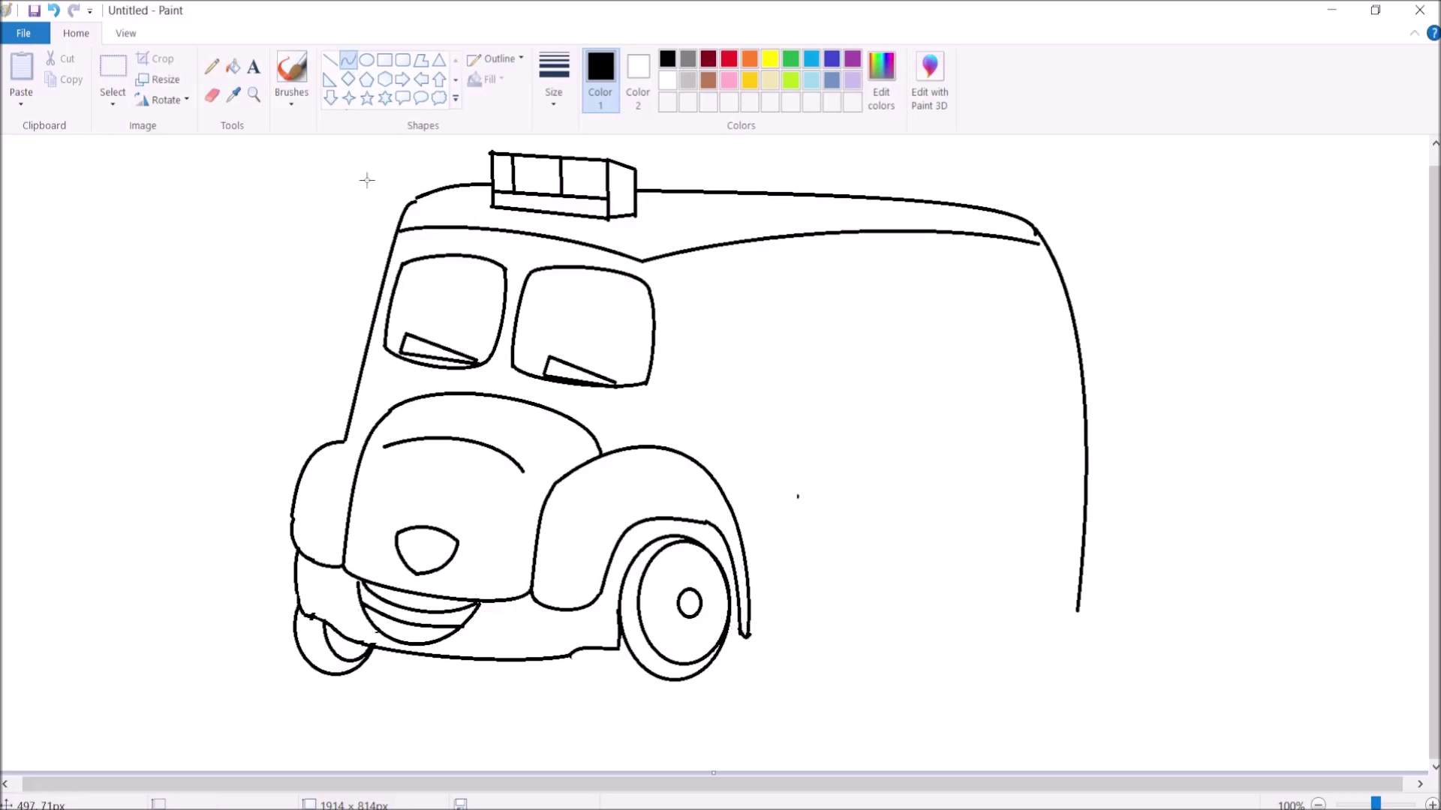
{"action": "left_click", "coordinate": [212, 97]}
{"action": "left_click_drag", "start_coordinate": [797, 496], "coordinate": [801, 510]}
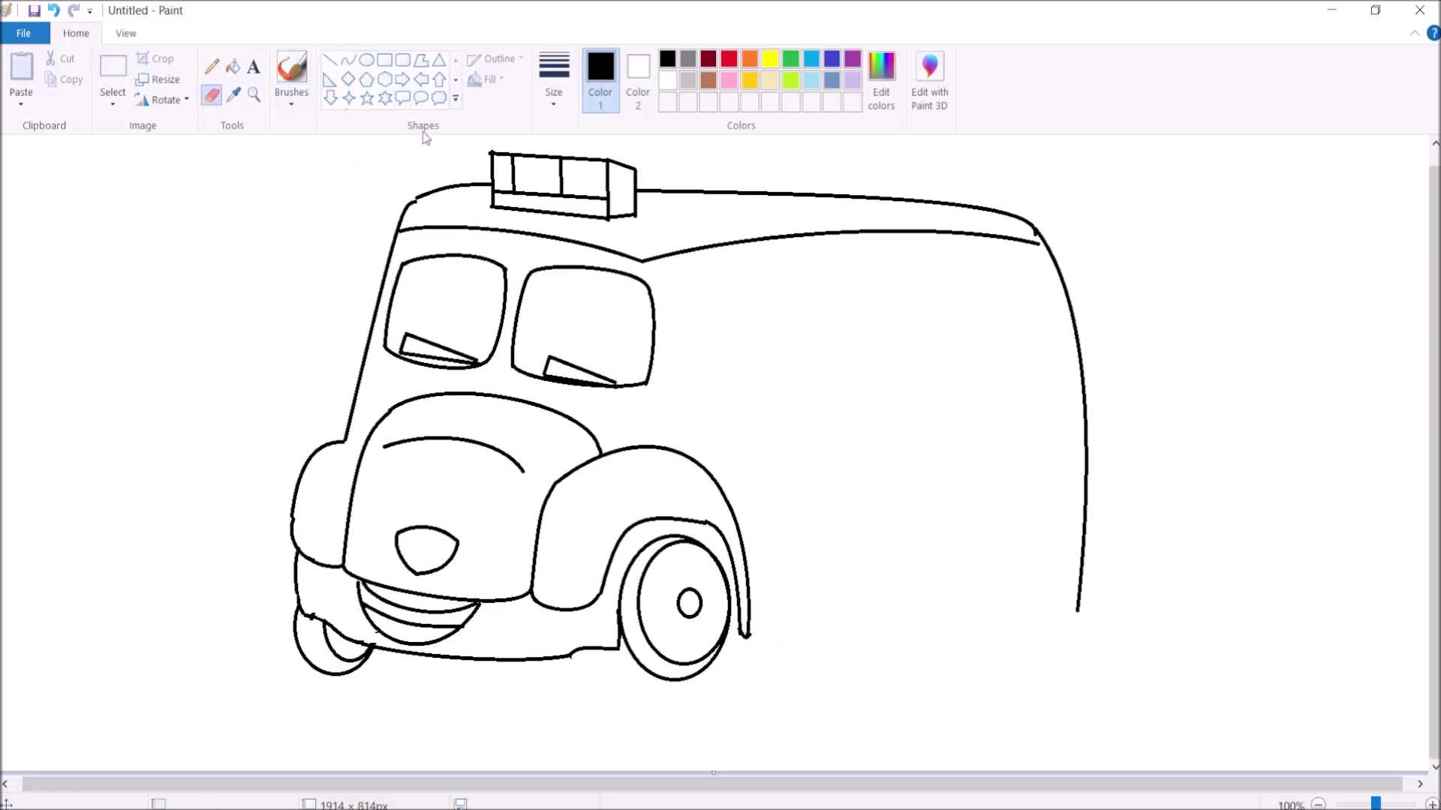
Step: Draw three tall rounded rectangles on the van's side for the mirror and the two door windows
{"action": "left_click", "coordinate": [455, 83]}
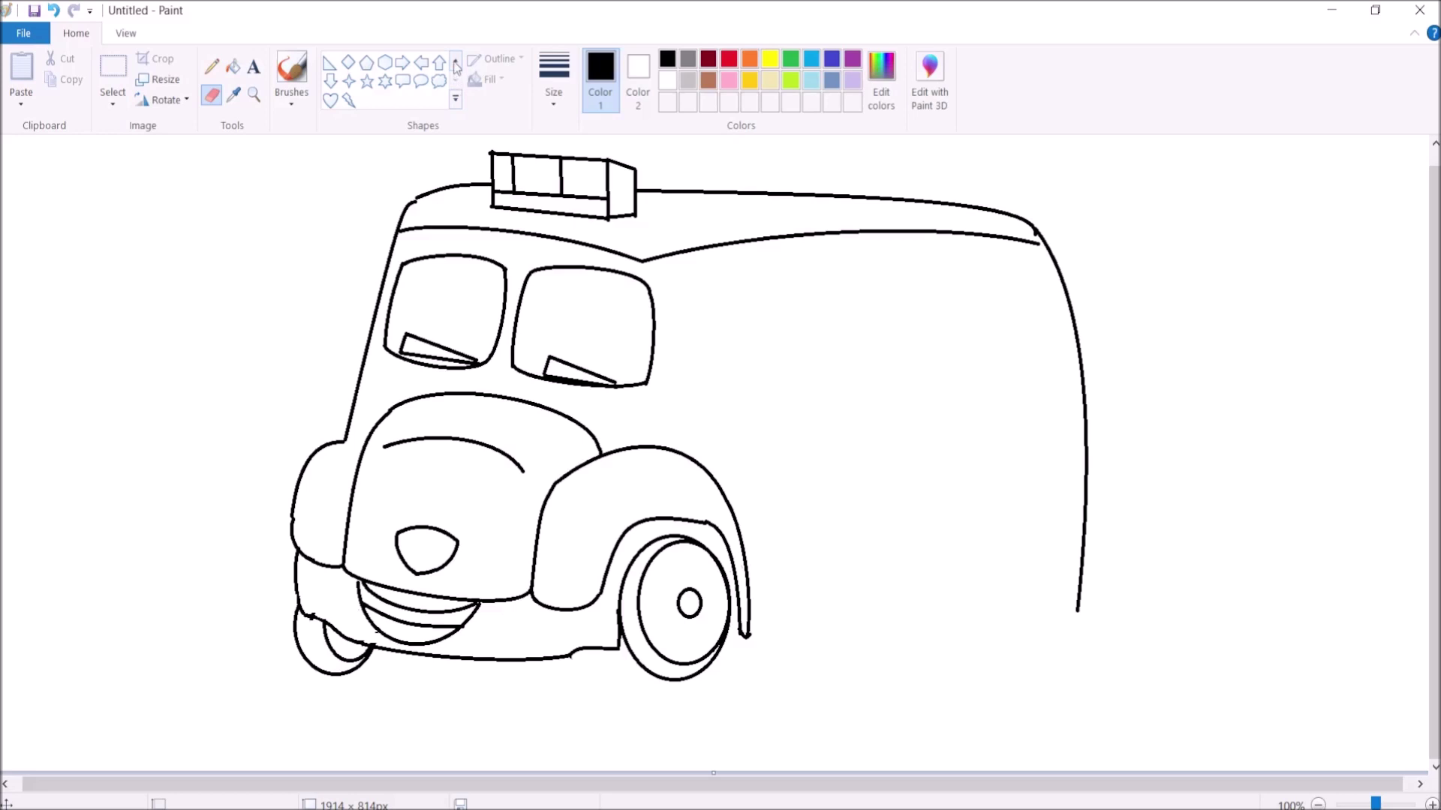
{"action": "left_click", "coordinate": [456, 65]}
{"action": "left_click", "coordinate": [402, 60]}
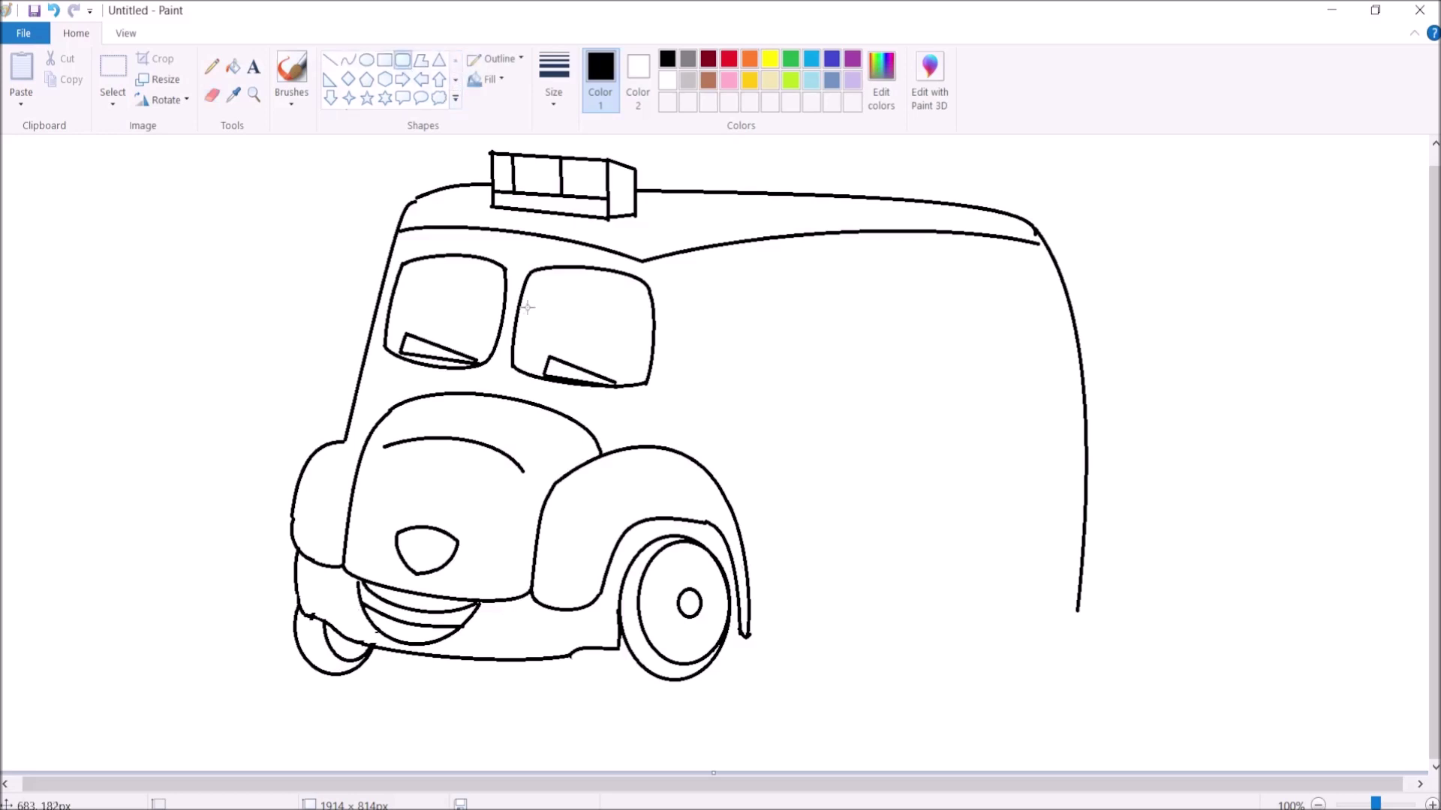
{"action": "left_click_drag", "start_coordinate": [735, 305], "coordinate": [768, 392]}
{"action": "left_click", "coordinate": [807, 338]}
{"action": "left_click_drag", "start_coordinate": [764, 294], "coordinate": [786, 422]}
{"action": "left_click", "coordinate": [798, 314]}
{"action": "left_click_drag", "start_coordinate": [796, 285], "coordinate": [829, 422]}
{"action": "left_click", "coordinate": [863, 328]}
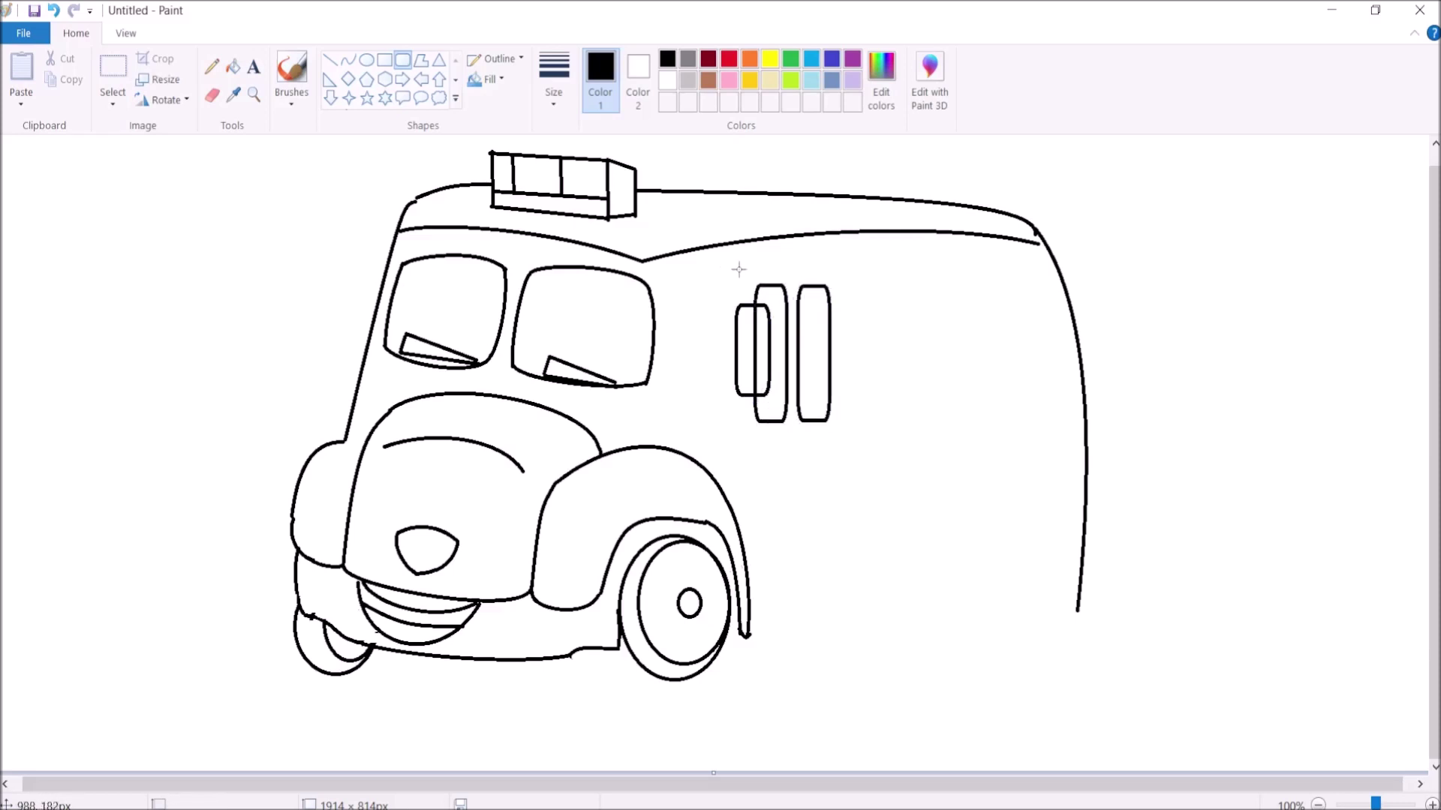
Step: Draw a tall rounded rectangle around the two side windows as the door, reaching down beside the front fender
{"action": "left_click_drag", "start_coordinate": [736, 268], "coordinate": [847, 631]}
{"action": "key", "text": "ctrl+z"}
{"action": "mouse_move", "coordinate": [750, 263]}
{"action": "left_mouse_down"}
{"action": "mouse_move", "coordinate": [854, 598]}
{"action": "mouse_move", "coordinate": [855, 625]}
{"action": "mouse_move", "coordinate": [783, 378]}
{"action": "mouse_move", "coordinate": [857, 637]}
{"action": "mouse_move", "coordinate": [845, 627]}
{"action": "left_mouse_up"}
{"action": "key", "text": "ctrl+z"}
{"action": "key", "text": "ctrl+z"}
{"action": "left_click", "coordinate": [934, 409]}
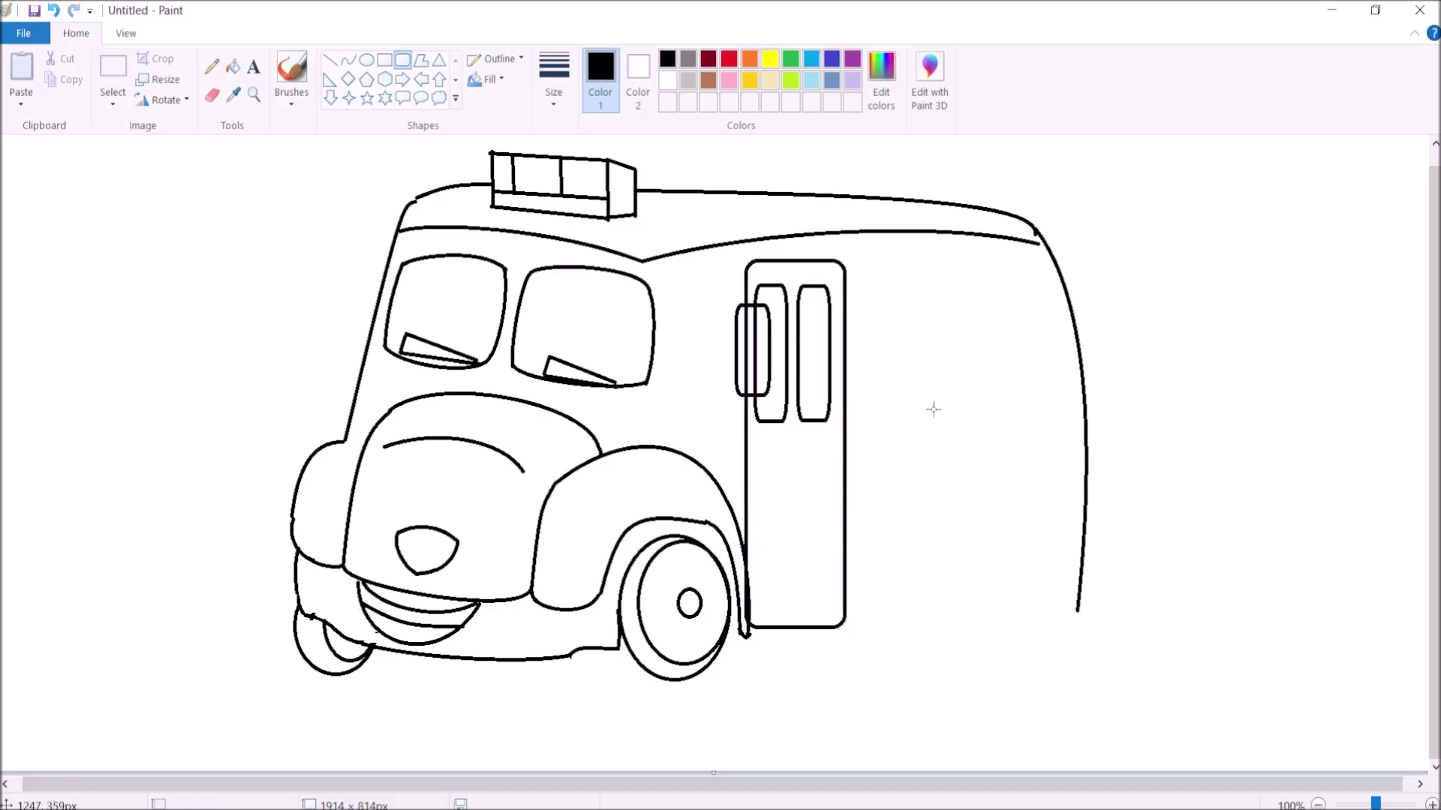
Step: Draw a bottom edge line behind the door and continue it as a curved arch for the rear wheel
{"action": "left_click", "coordinate": [329, 61]}
{"action": "left_click_drag", "start_coordinate": [846, 595], "coordinate": [901, 596]}
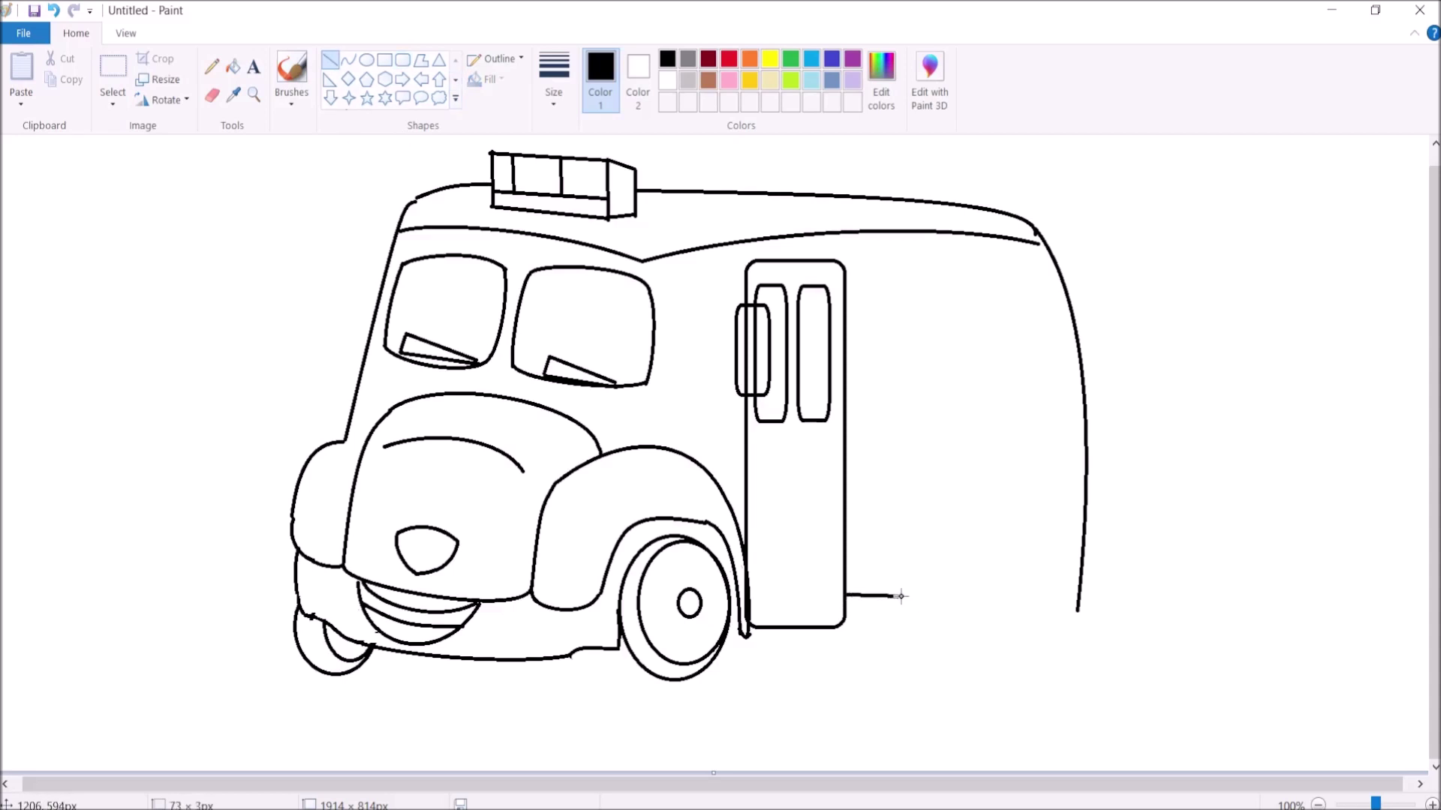
{"action": "left_click", "coordinate": [936, 481]}
{"action": "left_click", "coordinate": [349, 61]}
{"action": "left_click_drag", "start_coordinate": [905, 596], "coordinate": [990, 596]}
{"action": "left_click_drag", "start_coordinate": [925, 594], "coordinate": [921, 464]}
{"action": "left_click_drag", "start_coordinate": [974, 568], "coordinate": [975, 487]}
{"action": "key", "text": "ctrl+z"}
{"action": "left_click_drag", "start_coordinate": [905, 596], "coordinate": [958, 517]}
{"action": "mouse_move", "coordinate": [926, 551]}
{"action": "left_mouse_down"}
{"action": "mouse_move", "coordinate": [921, 511]}
{"action": "mouse_move", "coordinate": [1017, 589]}
{"action": "mouse_move", "coordinate": [1002, 603]}
{"action": "left_mouse_up"}
{"action": "left_click_drag", "start_coordinate": [980, 559], "coordinate": [1004, 542]}
{"action": "left_click", "coordinate": [1022, 418]}
Step: Draw the bottom edge from the rear wheel arch to the van's back end
{"action": "left_click_drag", "start_coordinate": [1001, 603], "coordinate": [1077, 609]}
{"action": "left_click_drag", "start_coordinate": [1040, 606], "coordinate": [1041, 612]}
{"action": "left_click", "coordinate": [884, 427]}
Step: Draw two overlapping ellipses under the rear arch for the wheel and its tire edge
{"action": "left_click", "coordinate": [366, 59]}
{"action": "left_click_drag", "start_coordinate": [919, 536], "coordinate": [1005, 674]}
{"action": "left_click_drag", "start_coordinate": [959, 584], "coordinate": [950, 577]}
{"action": "key", "text": "ctrl+z"}
{"action": "left_click_drag", "start_coordinate": [916, 531], "coordinate": [999, 643]}
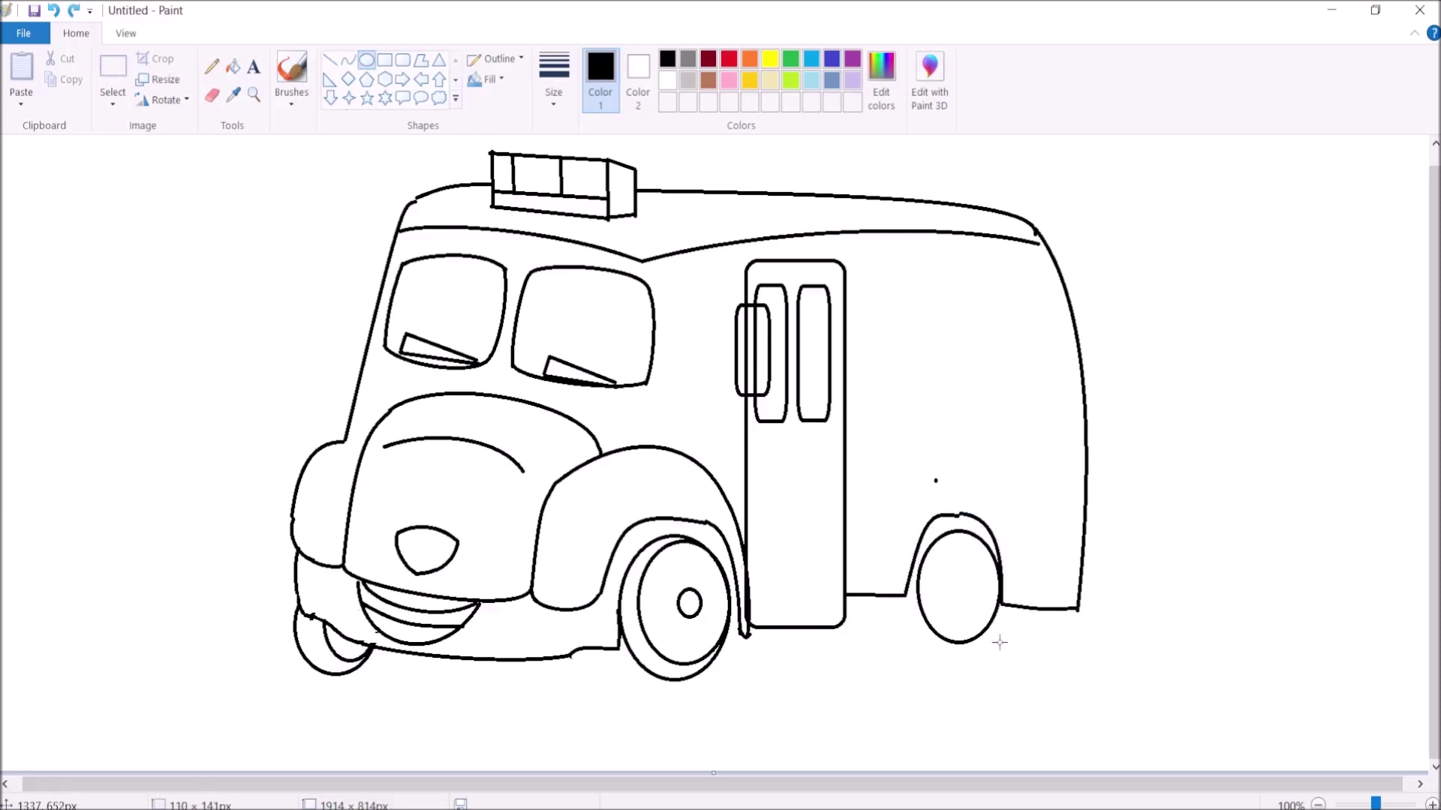
{"action": "key", "text": "ctrl+z"}
{"action": "left_click_drag", "start_coordinate": [911, 534], "coordinate": [1000, 649]}
{"action": "key", "text": "ctrl+z"}
{"action": "left_click_drag", "start_coordinate": [890, 538], "coordinate": [997, 659]}
Step: Zoom to 200% and erase the tire ellipse where it overlaps the body, along with the rear arch's top
{"action": "left_click", "coordinate": [212, 95]}
{"action": "left_click", "coordinate": [253, 94]}
{"action": "left_click", "coordinate": [907, 604]}
{"action": "left_click_drag", "start_coordinate": [688, 302], "coordinate": [679, 421]}
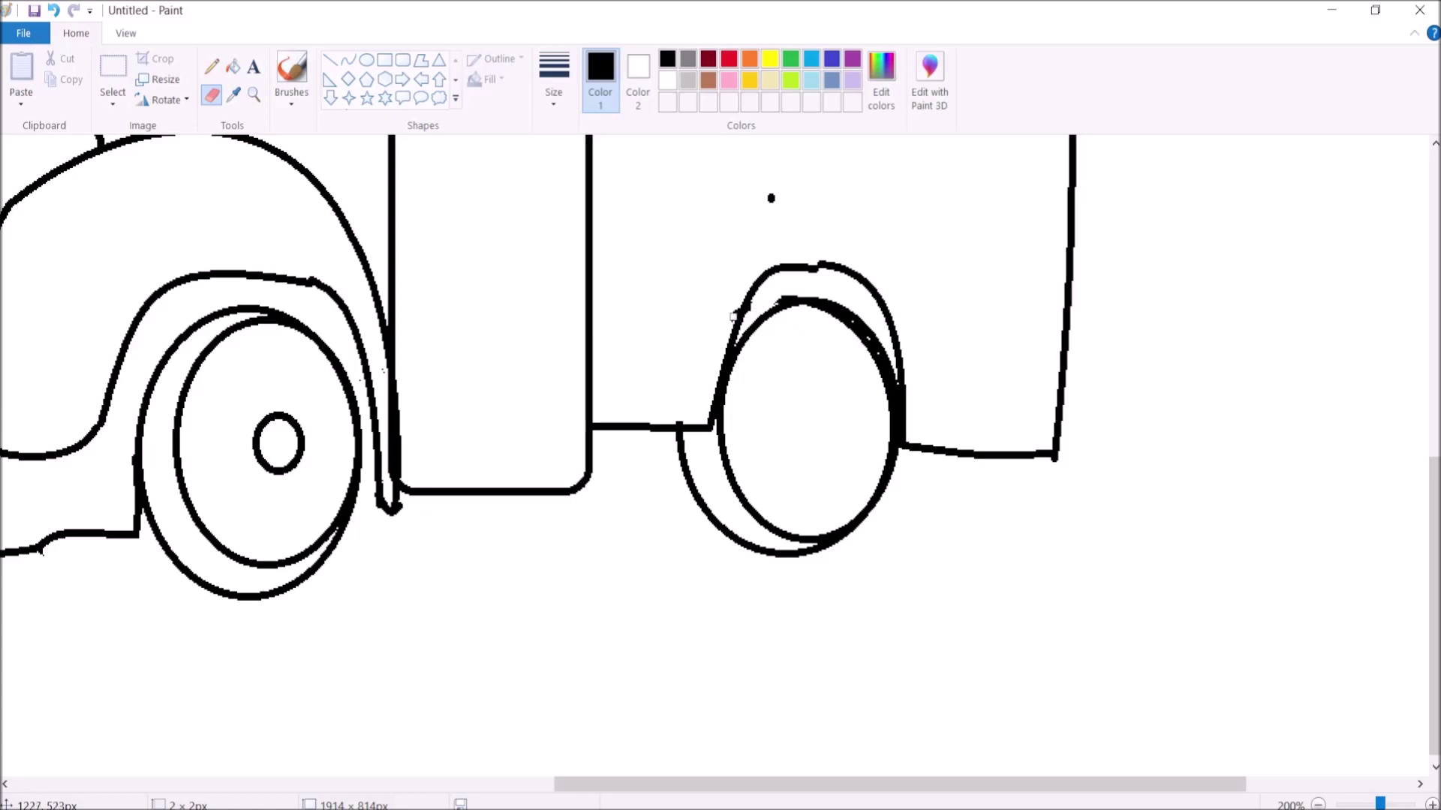
{"action": "mouse_move", "coordinate": [740, 311]}
{"action": "left_mouse_down"}
{"action": "mouse_move", "coordinate": [811, 264]}
{"action": "mouse_move", "coordinate": [883, 307]}
{"action": "left_mouse_up"}
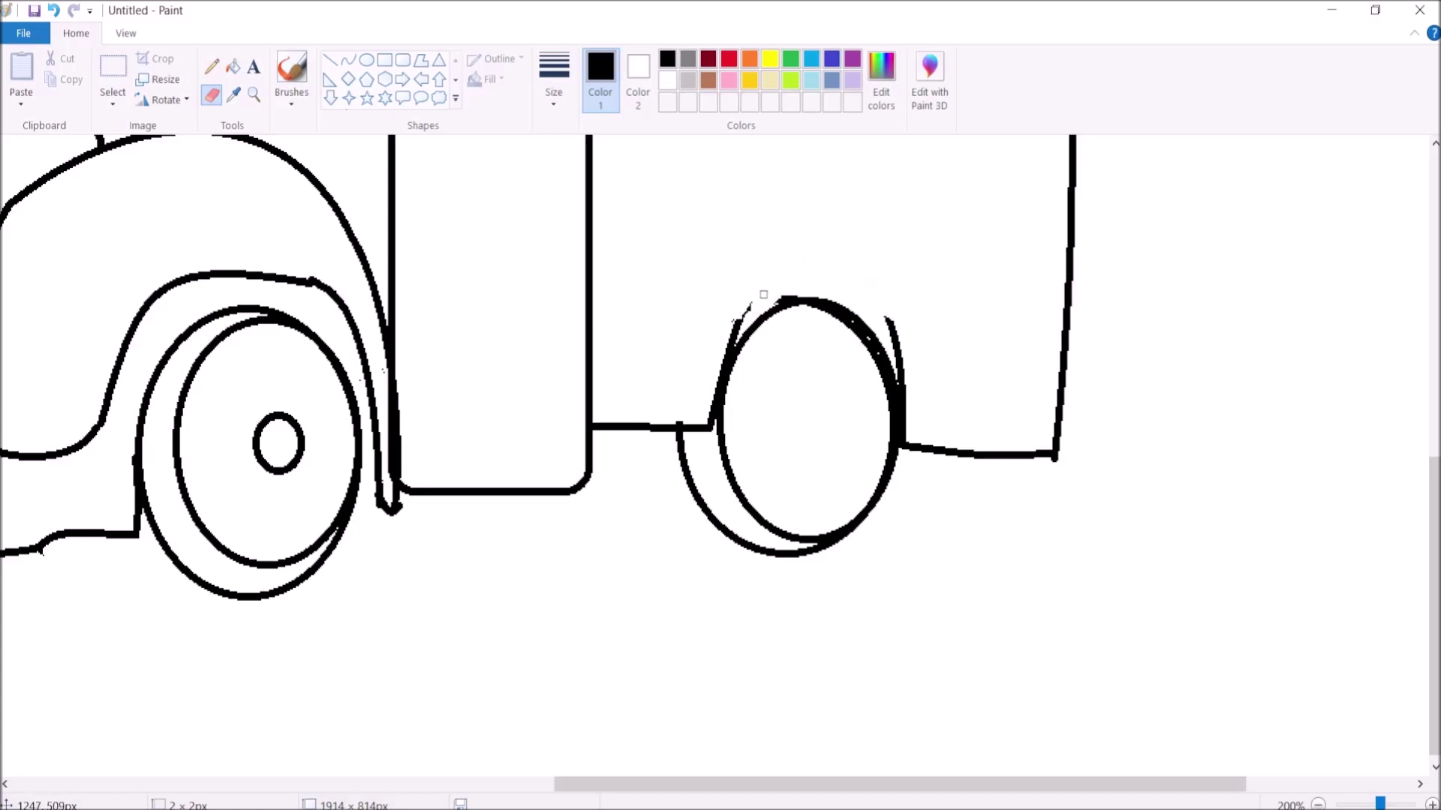
Step: Redraw the rear wheel arch as one smooth curve and add a small hub ellipse in the wheel
{"action": "left_click", "coordinate": [348, 59]}
{"action": "mouse_move", "coordinate": [717, 368]}
{"action": "left_mouse_down"}
{"action": "mouse_move", "coordinate": [871, 349]}
{"action": "mouse_move", "coordinate": [895, 323]}
{"action": "left_mouse_up"}
{"action": "mouse_move", "coordinate": [806, 338]}
{"action": "left_mouse_down"}
{"action": "mouse_move", "coordinate": [830, 213]}
{"action": "mouse_move", "coordinate": [843, 213]}
{"action": "left_mouse_up"}
{"action": "left_click", "coordinate": [366, 59]}
{"action": "mouse_move", "coordinate": [804, 403]}
{"action": "left_mouse_down"}
{"action": "mouse_move", "coordinate": [856, 468]}
{"action": "mouse_move", "coordinate": [826, 429]}
{"action": "left_mouse_up"}
{"action": "left_click", "coordinate": [758, 682]}
{"action": "scroll", "coordinate": [758, 682], "scroll_direction": "up", "scroll_amount": 5}
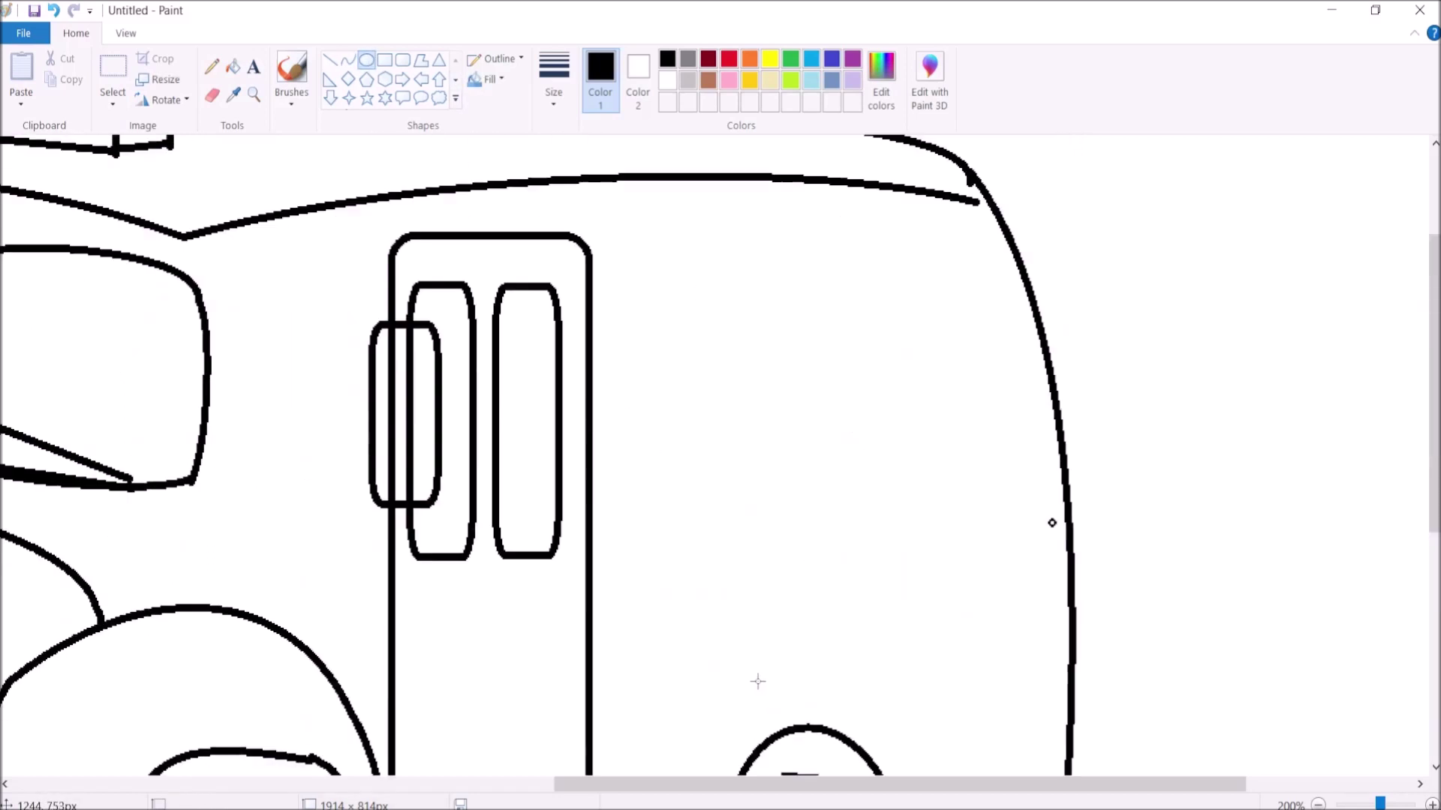
{"action": "left_click", "coordinate": [329, 59]}
{"action": "mouse_move", "coordinate": [748, 328]}
{"action": "left_mouse_down"}
{"action": "mouse_move", "coordinate": [797, 363]}
{"action": "mouse_move", "coordinate": [720, 364]}
{"action": "mouse_move", "coordinate": [773, 403]}
{"action": "mouse_move", "coordinate": [714, 442]}
{"action": "left_mouse_up"}
{"action": "key", "text": "ctrl+z"}
{"action": "key", "text": "ctrl+z"}
{"action": "key", "text": "ctrl+z"}
{"action": "key", "text": "ctrl+z"}
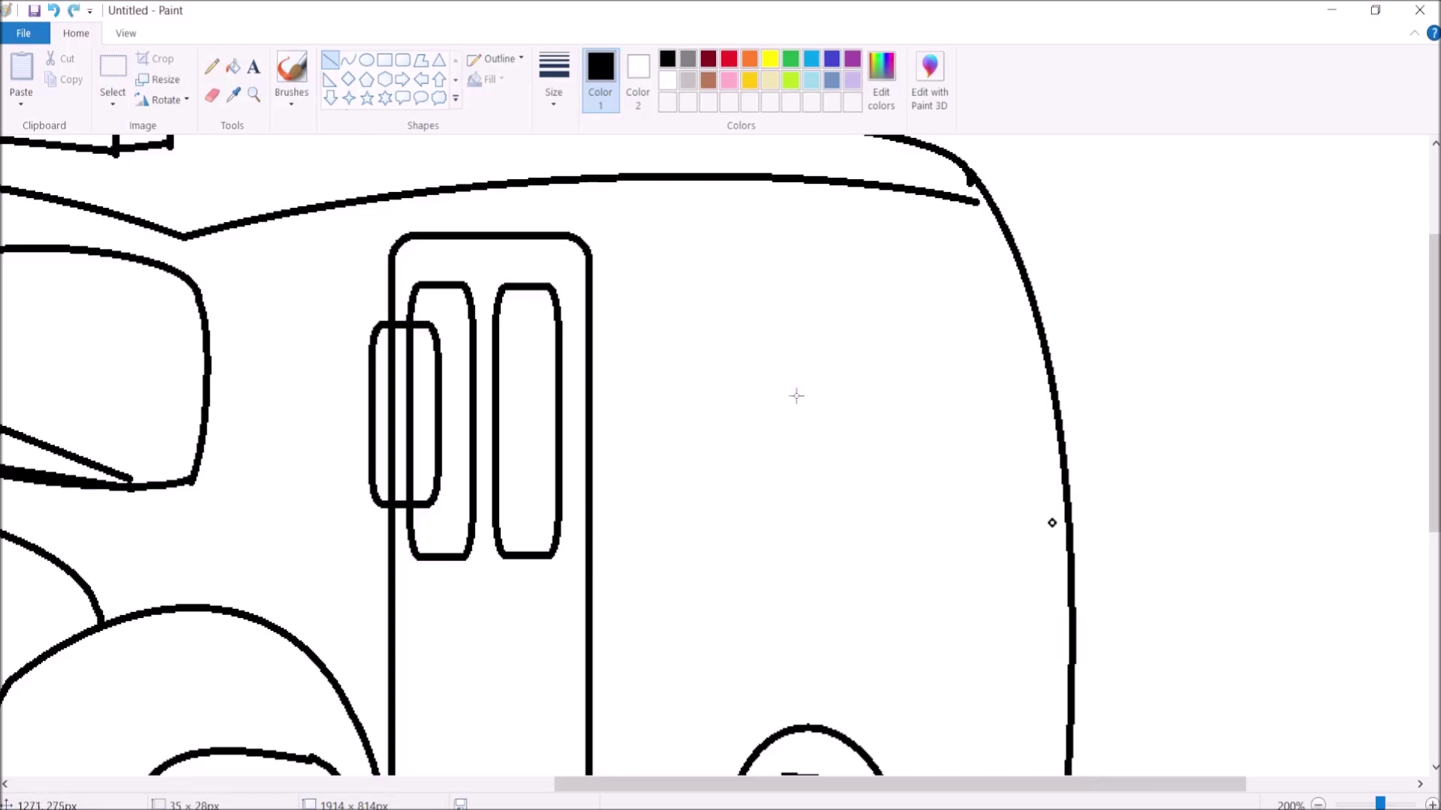
Step: Draw a slanted bar descending toward the van's rear on the blank side panel, using four straight lines
{"action": "left_click_drag", "start_coordinate": [738, 298], "coordinate": [902, 408]}
{"action": "left_click_drag", "start_coordinate": [710, 335], "coordinate": [881, 455]}
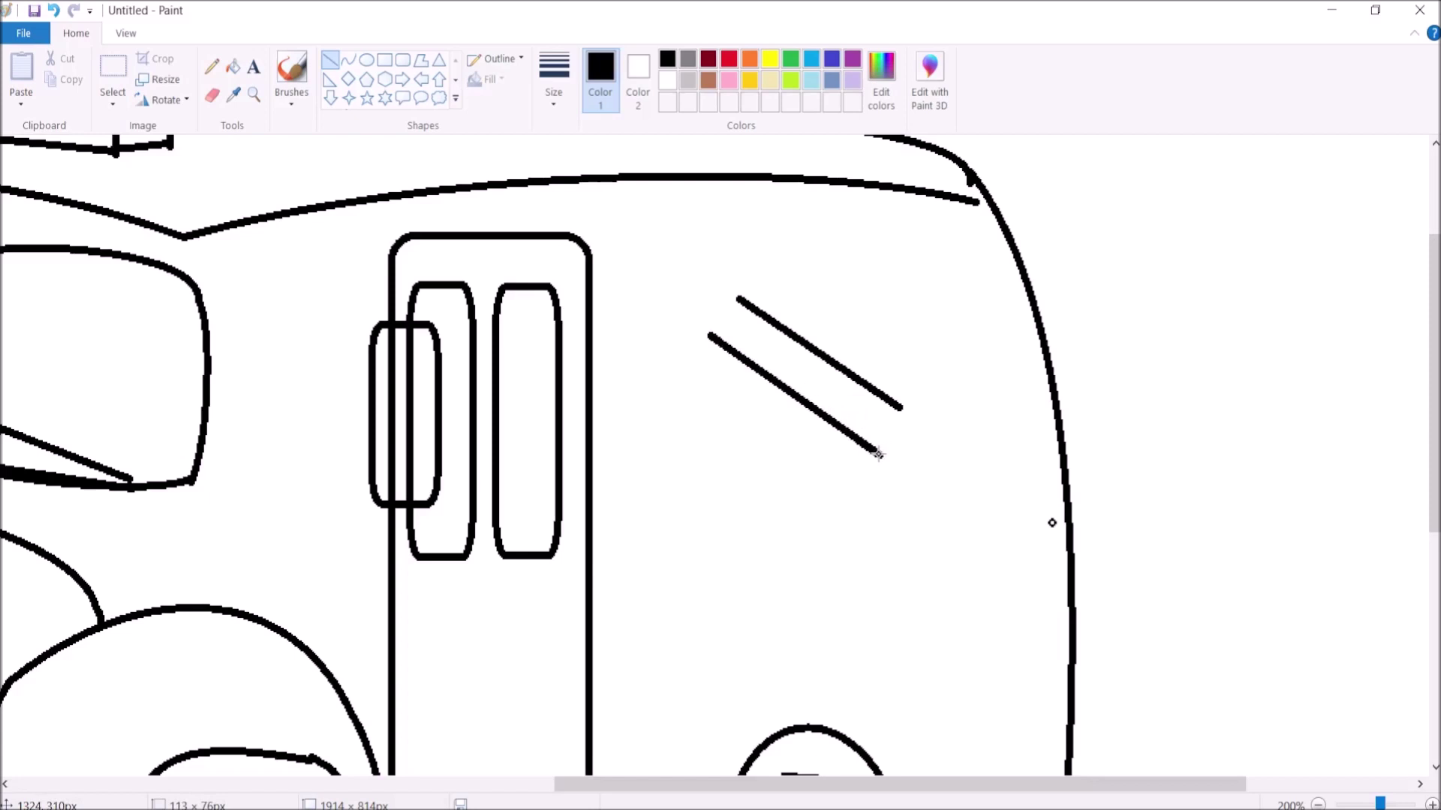
{"action": "left_click_drag", "start_coordinate": [710, 335], "coordinate": [741, 298]}
{"action": "left_click_drag", "start_coordinate": [901, 407], "coordinate": [880, 456]}
Step: Draw a second slanted bar crossing the first in the opposite direction to form an X
{"action": "left_click_drag", "start_coordinate": [702, 440], "coordinate": [879, 297]}
{"action": "key", "text": "ctrl+z"}
{"action": "left_click_drag", "start_coordinate": [720, 454], "coordinate": [883, 290]}
{"action": "key", "text": "ctrl+z"}
{"action": "left_click_drag", "start_coordinate": [857, 286], "coordinate": [711, 448]}
{"action": "left_click_drag", "start_coordinate": [903, 300], "coordinate": [753, 474]}
{"action": "left_click_drag", "start_coordinate": [859, 278], "coordinate": [903, 301]}
Step: Draw a vertical bar through the crossing and erase the inner lines to leave a six-armed star outline
{"action": "mouse_move", "coordinate": [780, 252]}
{"action": "left_mouse_down"}
{"action": "mouse_move", "coordinate": [805, 411]}
{"action": "mouse_move", "coordinate": [783, 502]}
{"action": "left_mouse_up"}
{"action": "key", "text": "ctrl+z"}
{"action": "left_click_drag", "start_coordinate": [785, 339], "coordinate": [791, 340]}
{"action": "mouse_move", "coordinate": [789, 255]}
{"action": "left_mouse_down"}
{"action": "mouse_move", "coordinate": [831, 255]}
{"action": "mouse_move", "coordinate": [838, 503]}
{"action": "mouse_move", "coordinate": [786, 510]}
{"action": "left_mouse_up"}
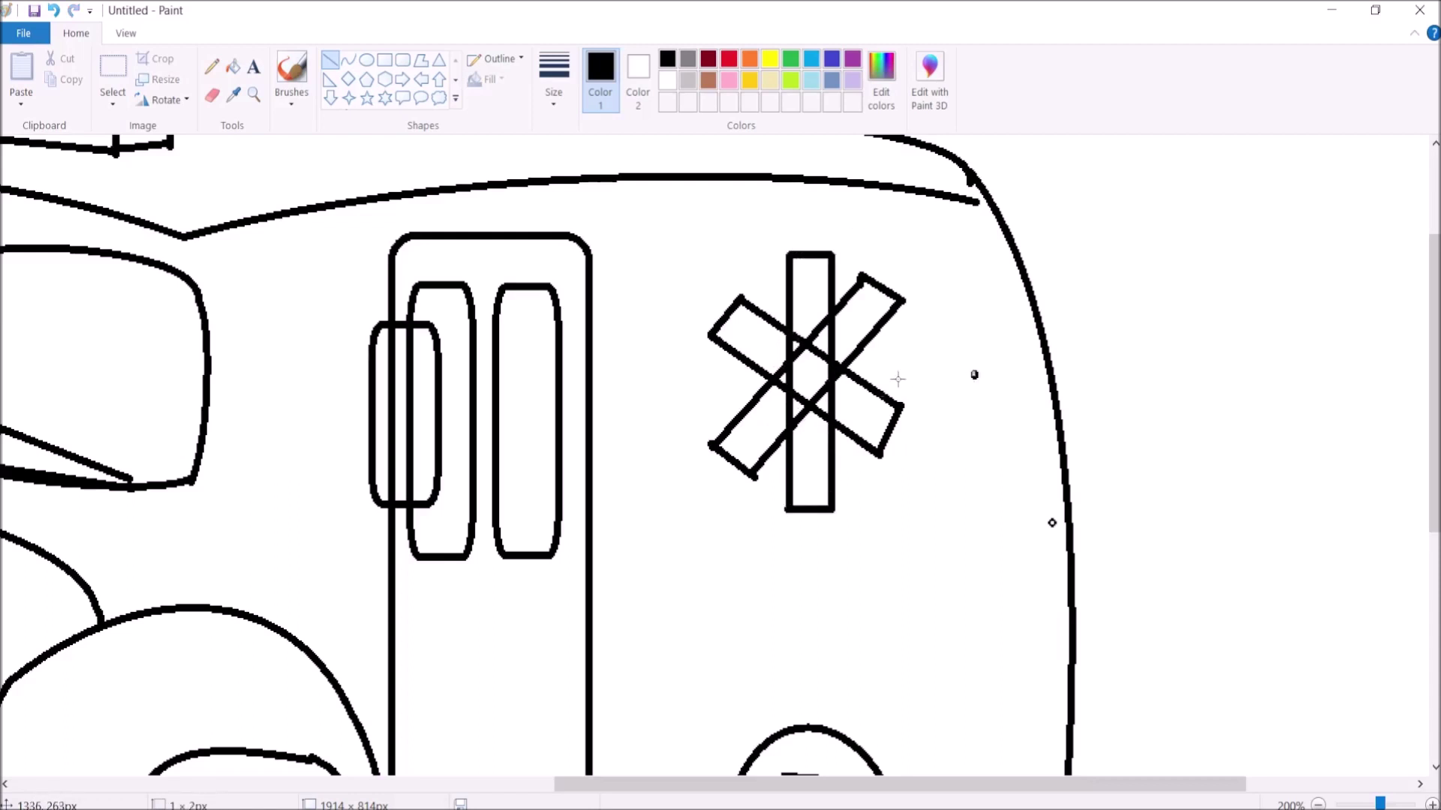
{"action": "left_click", "coordinate": [212, 94]}
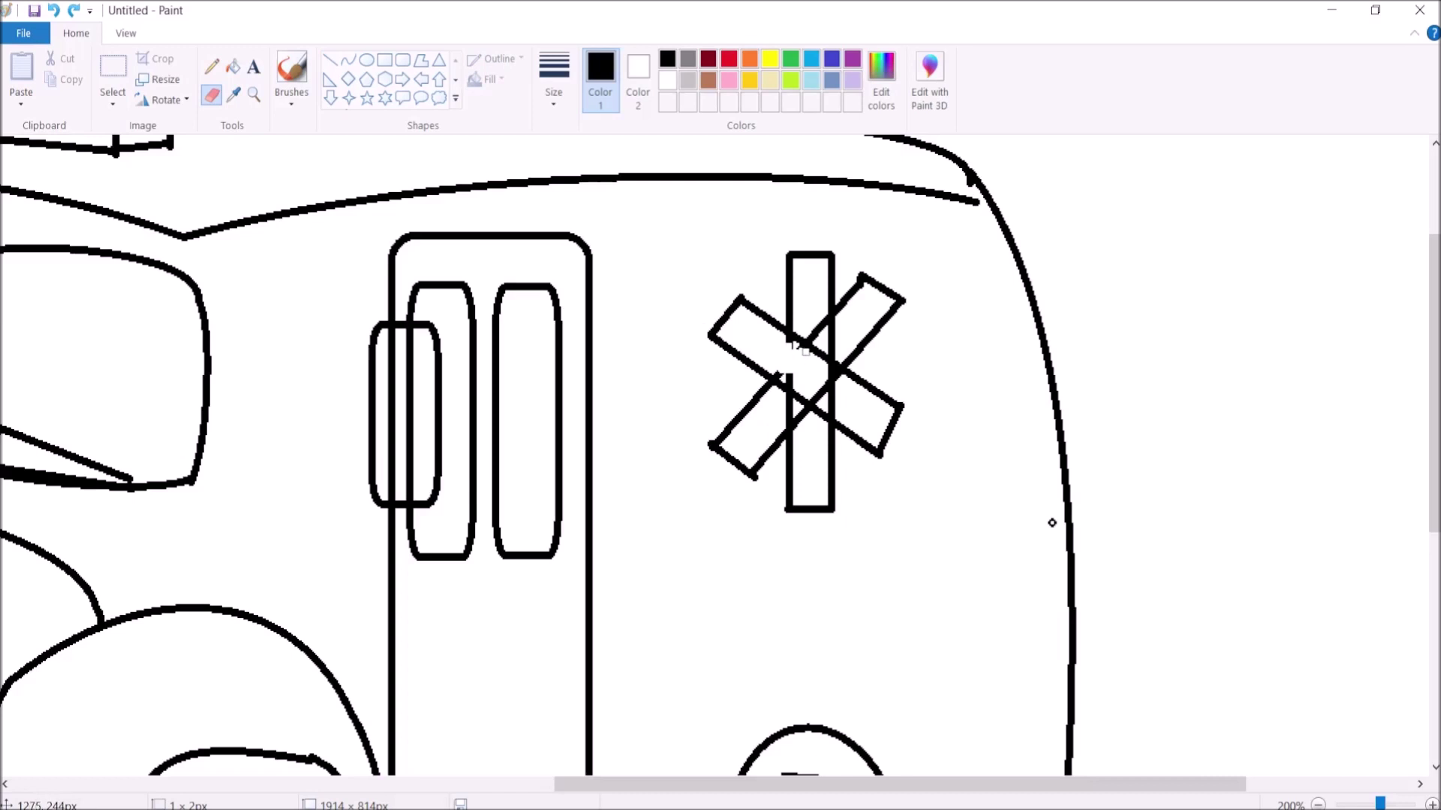
{"action": "mouse_move", "coordinate": [803, 360]}
{"action": "left_mouse_down"}
{"action": "mouse_move", "coordinate": [824, 331]}
{"action": "mouse_move", "coordinate": [825, 375]}
{"action": "left_mouse_up"}
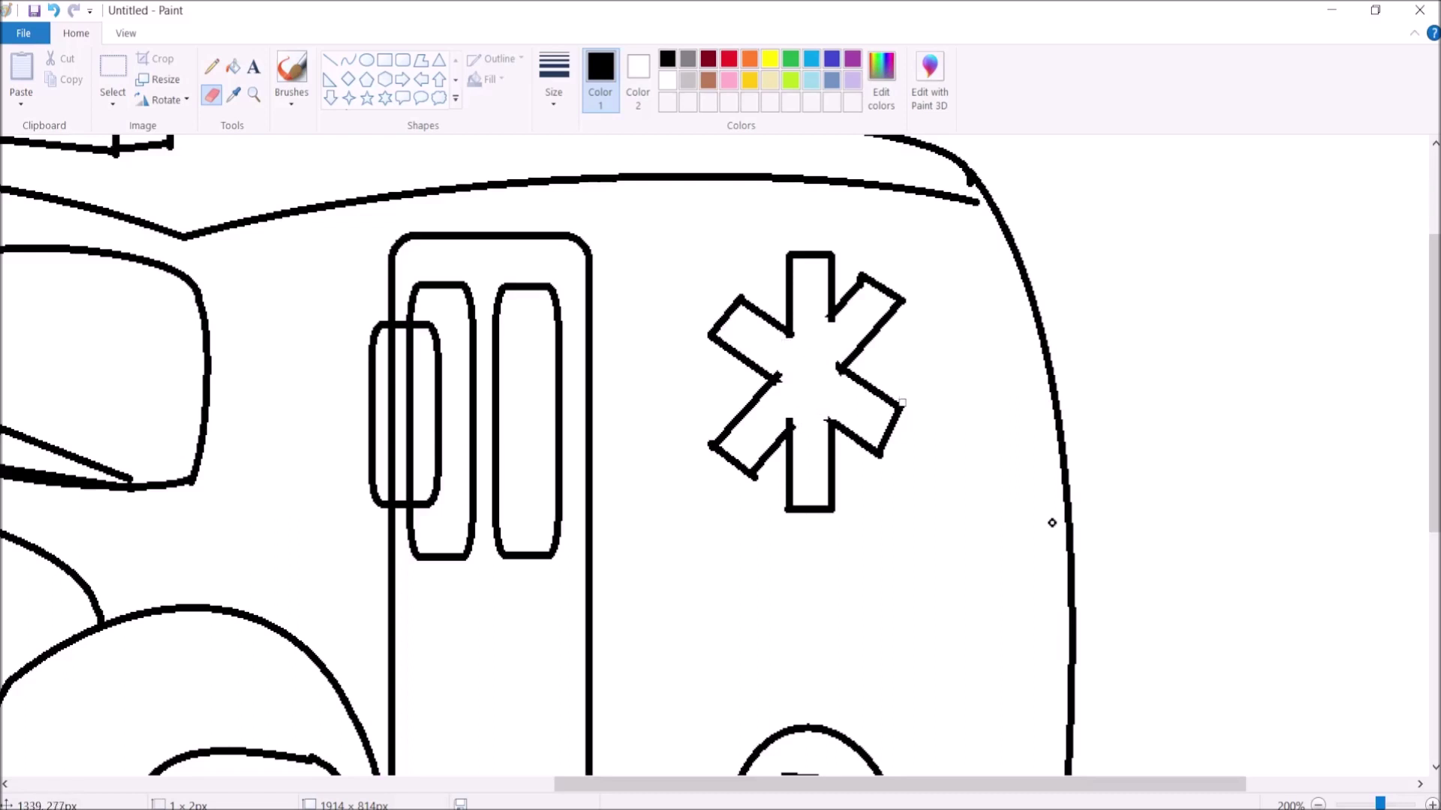
Step: Fill the six-armed star with the dark navy basic color (Red 0, Green 0, Blue 64)
{"action": "left_click", "coordinate": [832, 59]}
{"action": "left_click", "coordinate": [882, 75]}
{"action": "left_click", "coordinate": [647, 392]}
{"action": "left_click", "coordinate": [534, 550]}
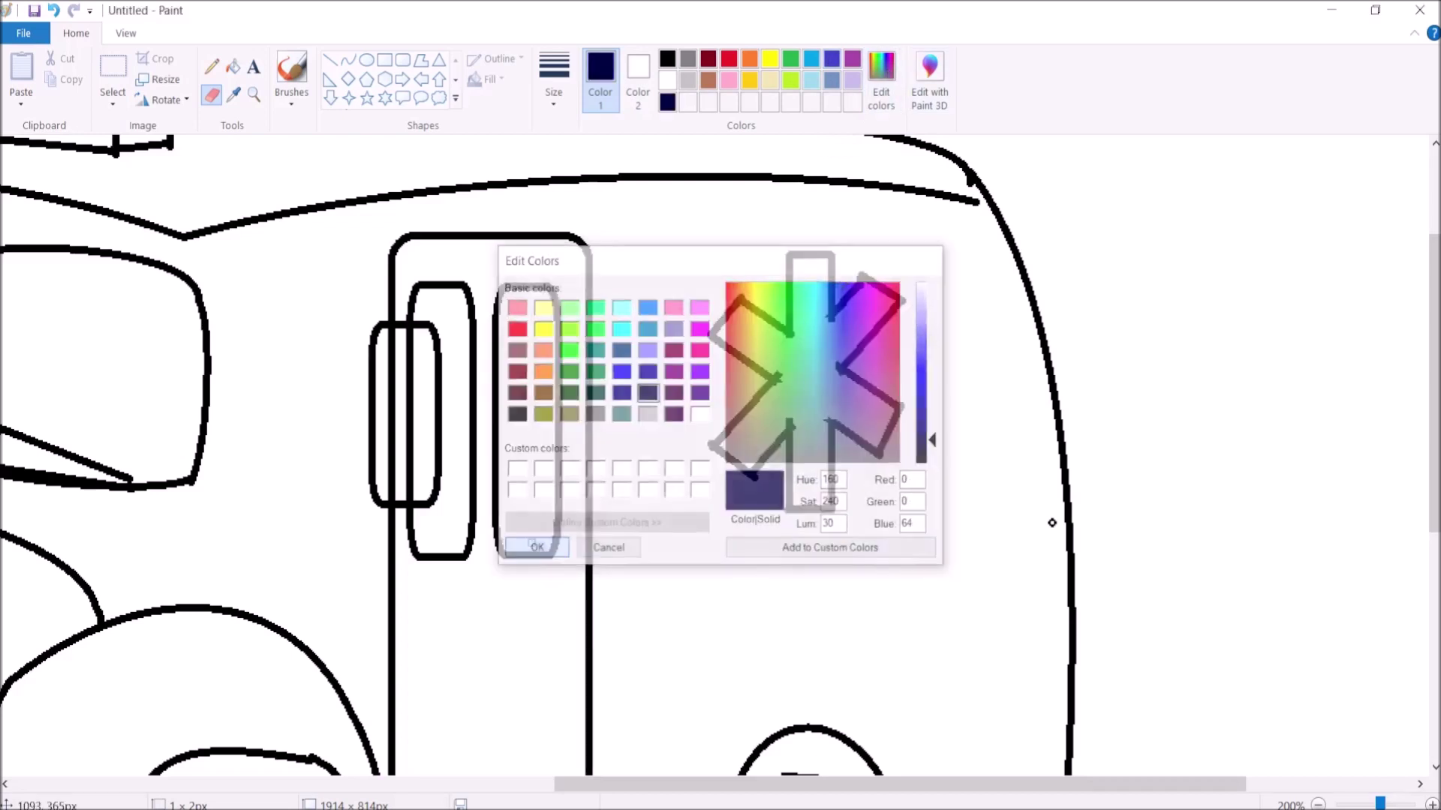
{"action": "left_click", "coordinate": [234, 66]}
{"action": "left_click", "coordinate": [739, 370]}
Step: Erase the door and window lines inside the side mirror and fill the mirror yellow
{"action": "left_click", "coordinate": [212, 95]}
{"action": "left_click_drag", "start_coordinate": [407, 334], "coordinate": [412, 400]}
{"action": "mouse_move", "coordinate": [396, 339]}
{"action": "left_mouse_down"}
{"action": "mouse_move", "coordinate": [390, 433]}
{"action": "mouse_move", "coordinate": [409, 336]}
{"action": "mouse_move", "coordinate": [391, 474]}
{"action": "left_mouse_up"}
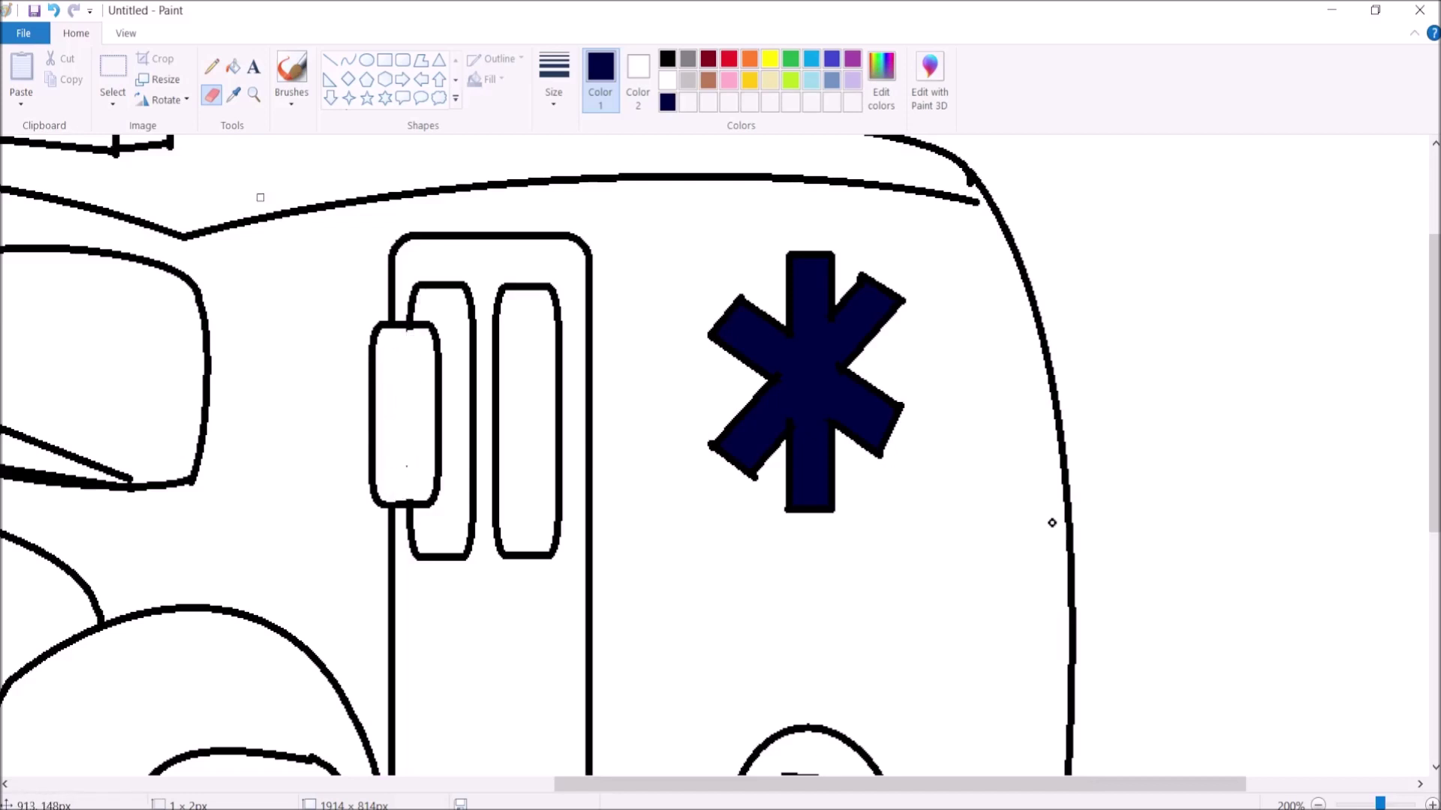
{"action": "left_click", "coordinate": [769, 58]}
{"action": "left_click", "coordinate": [233, 66]}
{"action": "left_click", "coordinate": [401, 412]}
Step: Draw black-outlined headlight eyes on both front fenders, each an ellipse with a smaller ellipse inside
{"action": "scroll", "coordinate": [402, 413], "scroll_direction": "down", "scroll_amount": 5}
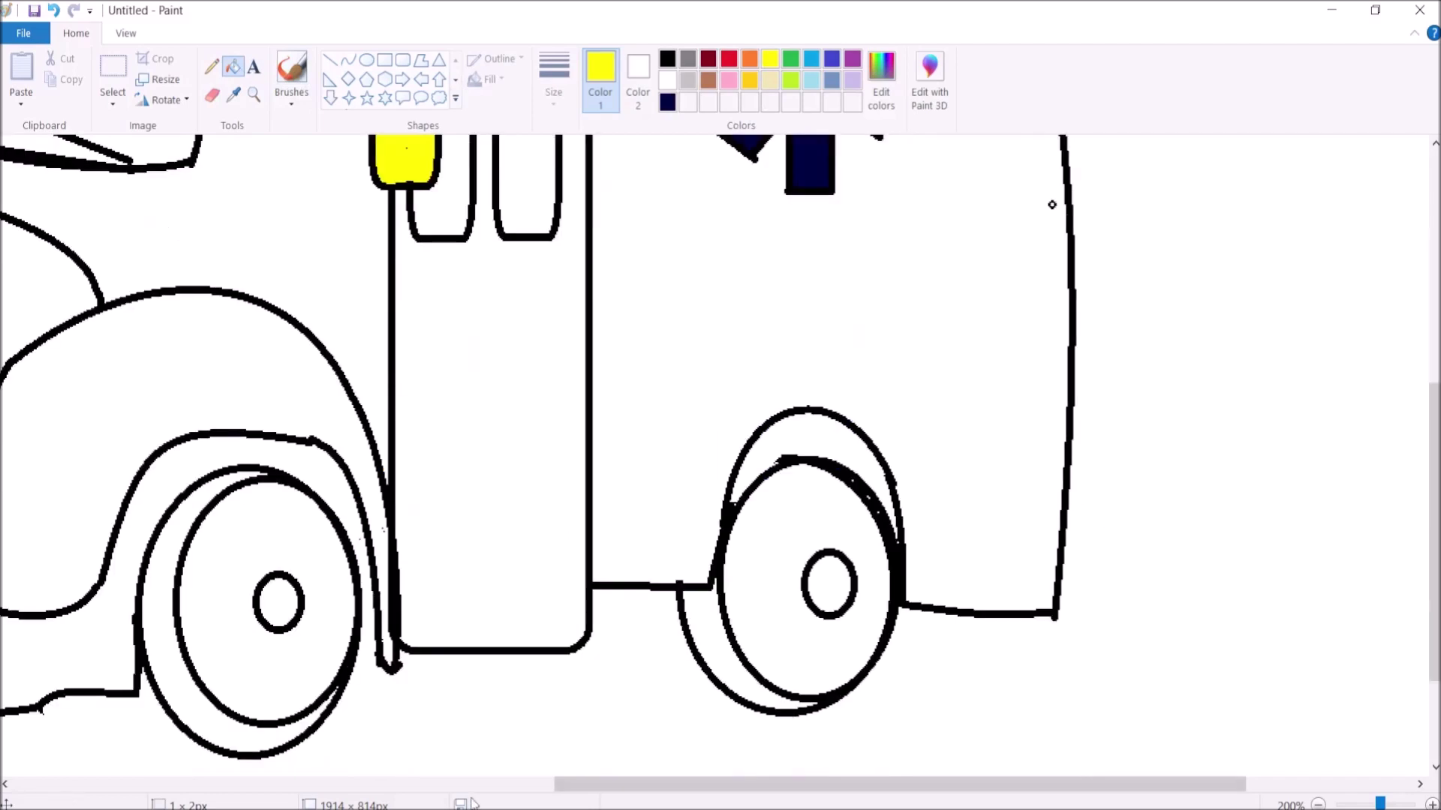
{"action": "left_click_drag", "start_coordinate": [602, 784], "coordinate": [420, 778]}
{"action": "left_click", "coordinate": [366, 60]}
{"action": "left_click", "coordinate": [667, 58]}
{"action": "mouse_move", "coordinate": [385, 384]}
{"action": "left_mouse_down"}
{"action": "mouse_move", "coordinate": [494, 511]}
{"action": "mouse_move", "coordinate": [464, 478]}
{"action": "left_mouse_up"}
{"action": "left_click_drag", "start_coordinate": [664, 784], "coordinate": [461, 779]}
{"action": "left_click_drag", "start_coordinate": [315, 327], "coordinate": [397, 435]}
{"action": "left_click", "coordinate": [228, 360]}
{"action": "key", "text": "ctrl+z"}
{"action": "left_click_drag", "start_coordinate": [301, 322], "coordinate": [397, 444]}
{"action": "left_click", "coordinate": [224, 333]}
{"action": "left_click_drag", "start_coordinate": [308, 327], "coordinate": [380, 419]}
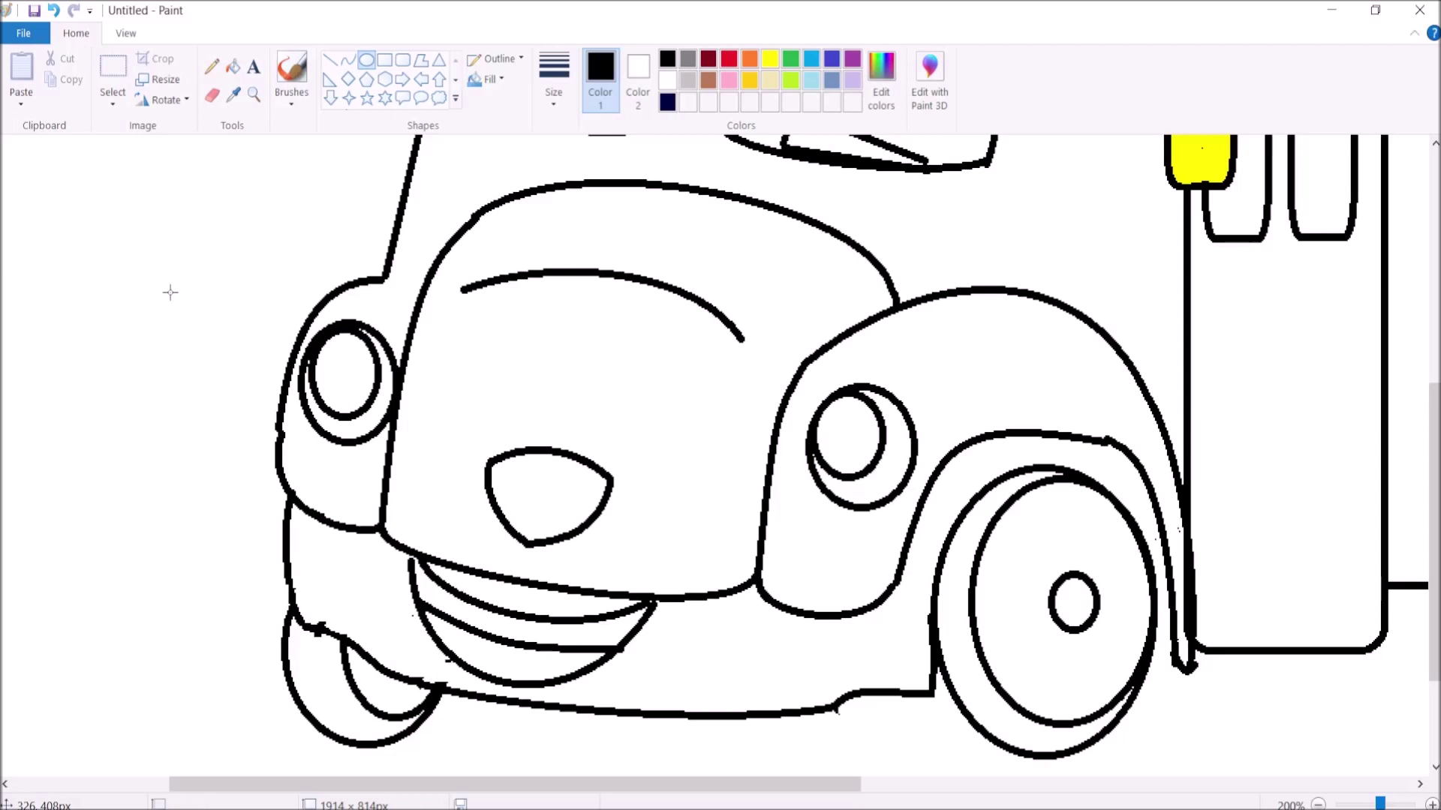
Step: Fill the outer crescents of both headlight eyes with gold
{"action": "left_click", "coordinate": [749, 80]}
{"action": "left_click", "coordinate": [233, 66]}
{"action": "left_click", "coordinate": [385, 390]}
{"action": "left_click", "coordinate": [899, 454]}
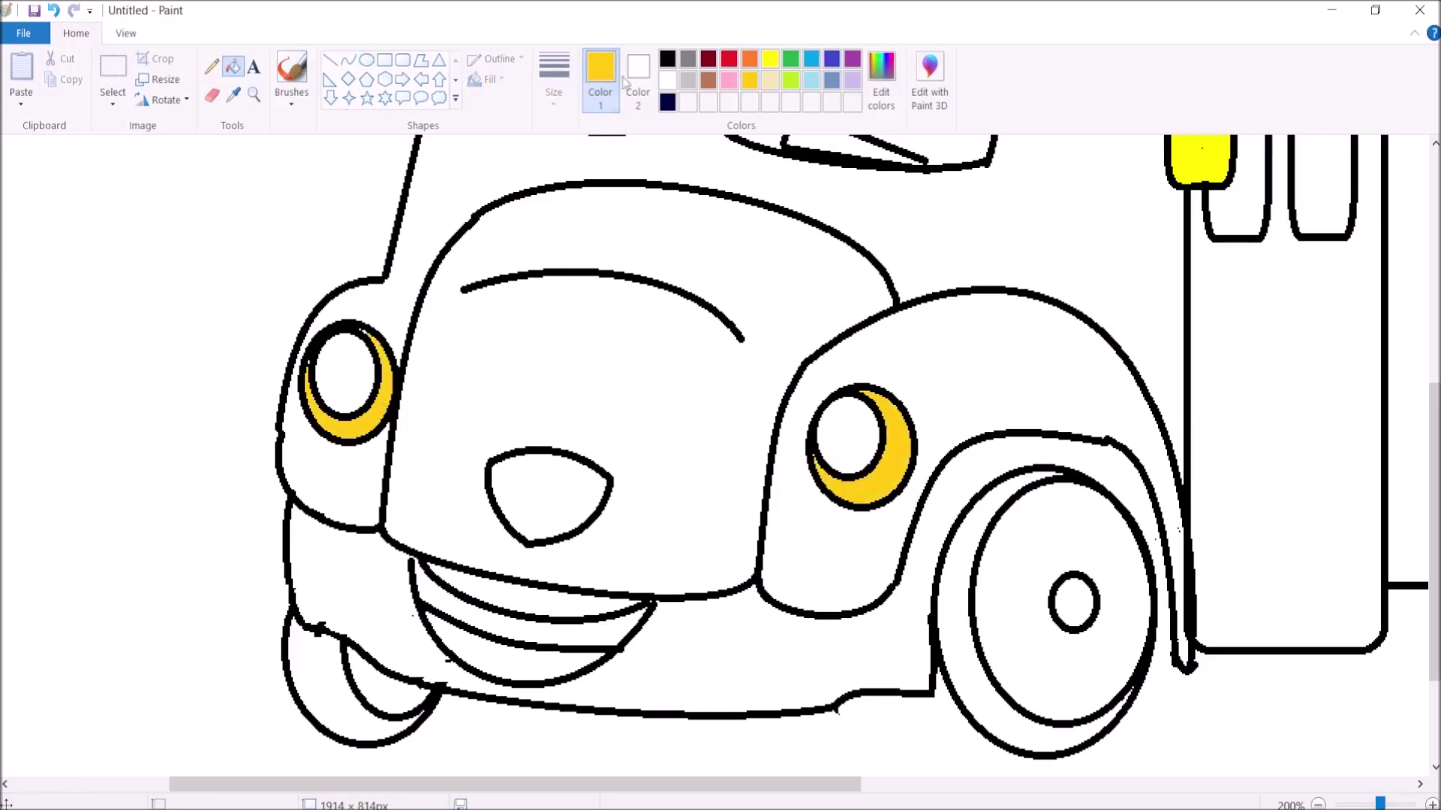
Step: Fill both headlight pupils, the front wheel hub and the open mouth with black
{"action": "left_click", "coordinate": [667, 59]}
{"action": "left_click", "coordinate": [348, 372]}
{"action": "left_click", "coordinate": [838, 414]}
{"action": "left_click", "coordinate": [1074, 600]}
{"action": "left_click", "coordinate": [499, 589]}
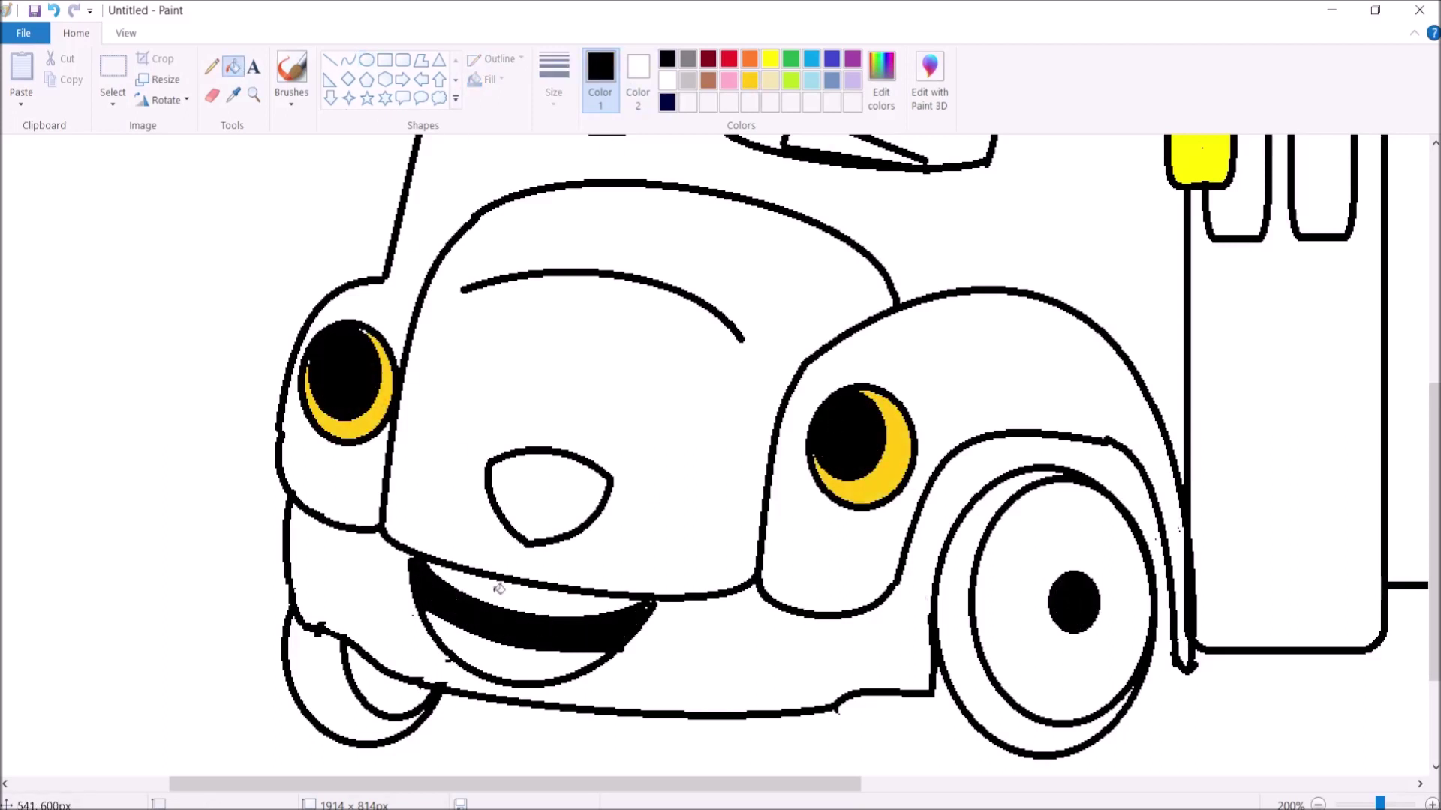
Step: Add inner contour strokes inside the nose, along its upper edge and sides, with the Curve tool
{"action": "left_click", "coordinate": [348, 60]}
{"action": "mouse_move", "coordinate": [504, 509]}
{"action": "left_mouse_down"}
{"action": "mouse_move", "coordinate": [498, 478]}
{"action": "mouse_move", "coordinate": [576, 462]}
{"action": "mouse_move", "coordinate": [601, 501]}
{"action": "left_mouse_up"}
{"action": "double_click", "coordinate": [498, 483]}
{"action": "left_click", "coordinate": [451, 435]}
{"action": "left_click", "coordinate": [562, 463]}
{"action": "left_click", "coordinate": [561, 463]}
{"action": "left_click", "coordinate": [583, 485]}
{"action": "left_click", "coordinate": [582, 485]}
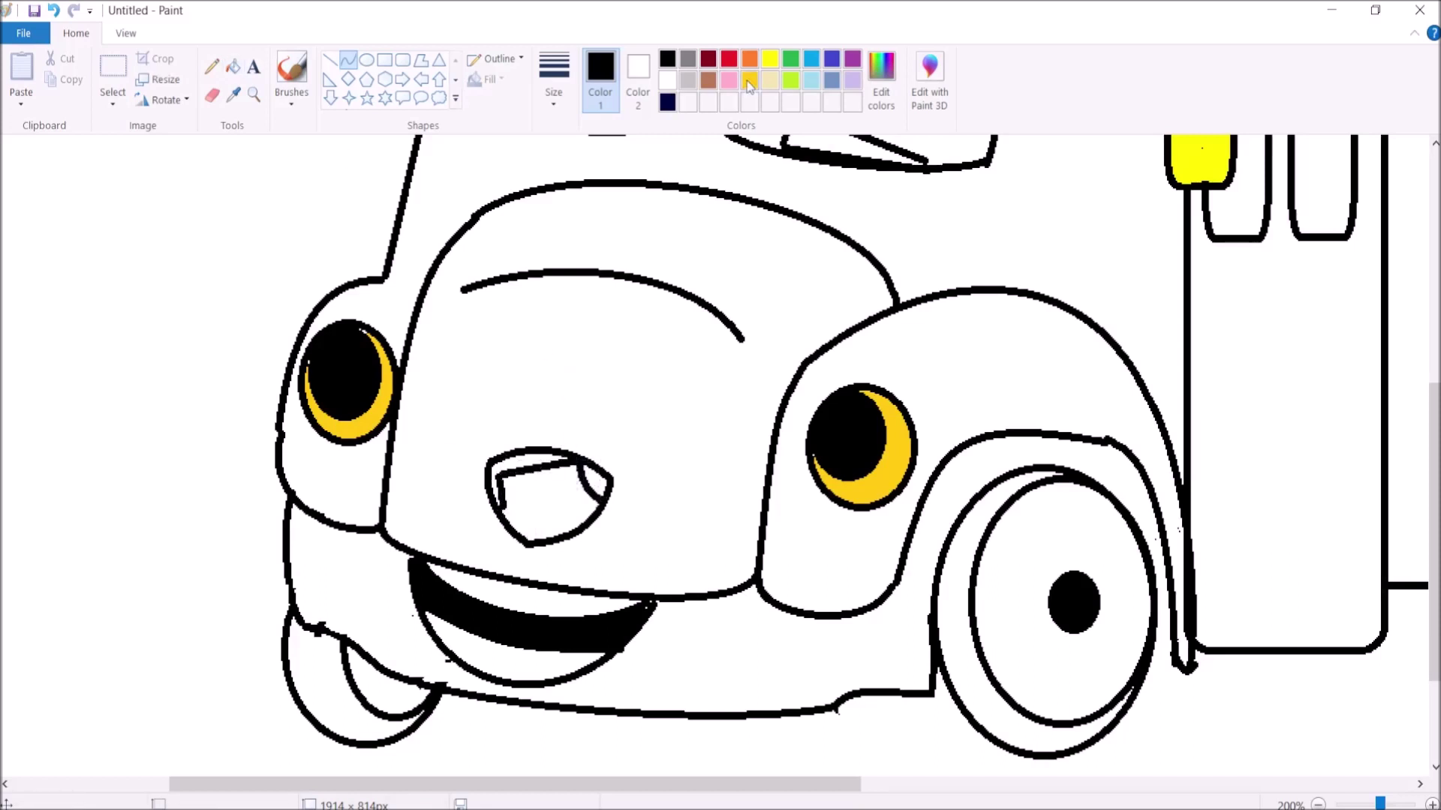
Step: Fill the nose's upper edge and side corner strips with gold and the rest of the nose with black
{"action": "left_click", "coordinate": [749, 81]}
{"action": "left_click", "coordinate": [234, 66]}
{"action": "left_click", "coordinate": [528, 465]}
{"action": "left_click", "coordinate": [597, 480]}
{"action": "left_click", "coordinate": [667, 59]}
{"action": "left_click", "coordinate": [548, 505]}
Step: Fill both windshield wipers with red
{"action": "scroll", "coordinate": [675, 521], "scroll_direction": "up", "scroll_amount": 3}
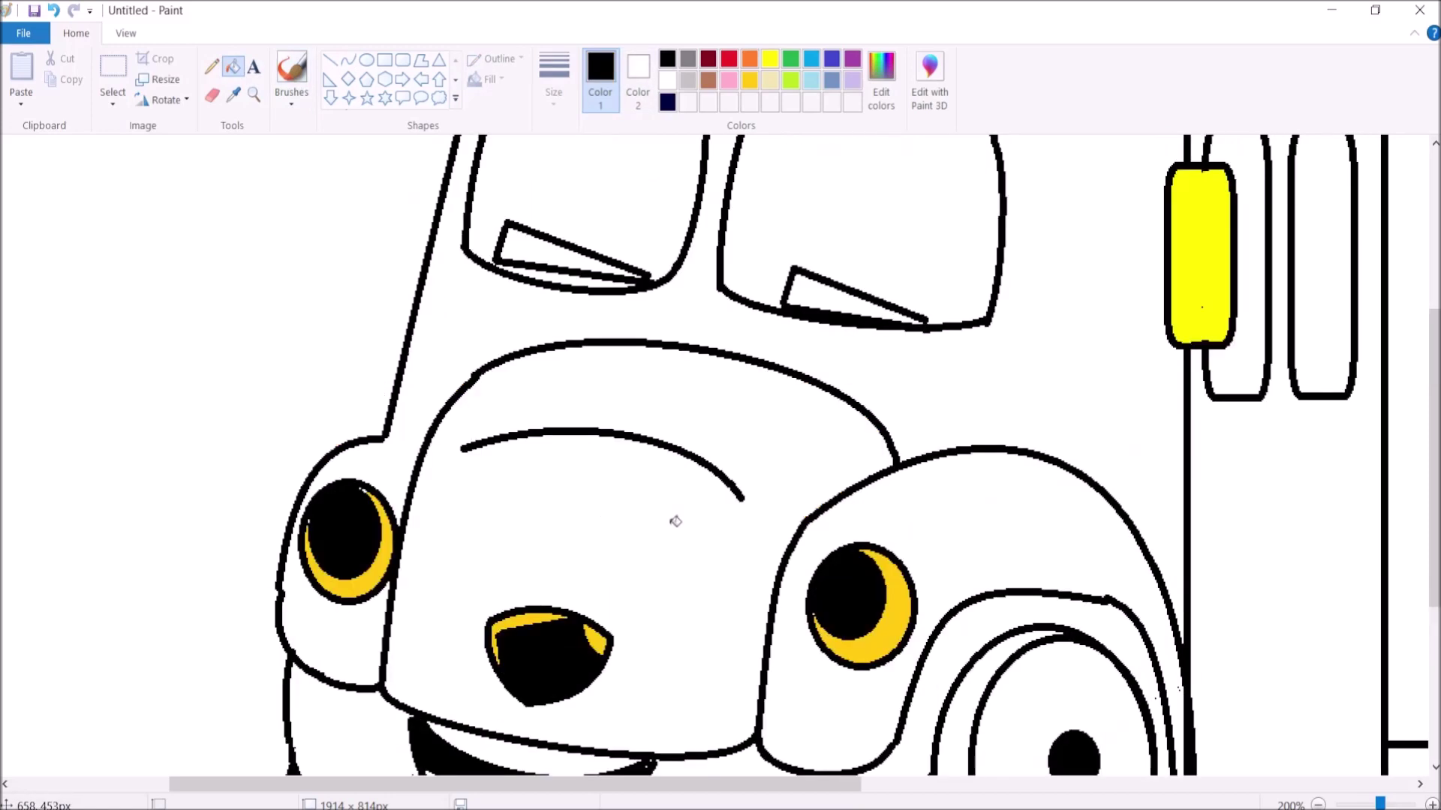
{"action": "left_click", "coordinate": [729, 58]}
{"action": "left_click", "coordinate": [552, 253]}
{"action": "left_click", "coordinate": [823, 288]}
Step: Fill the roof light box with yellow, leaving its middle front panel black
{"action": "scroll", "coordinate": [720, 366], "scroll_direction": "up", "scroll_amount": 4}
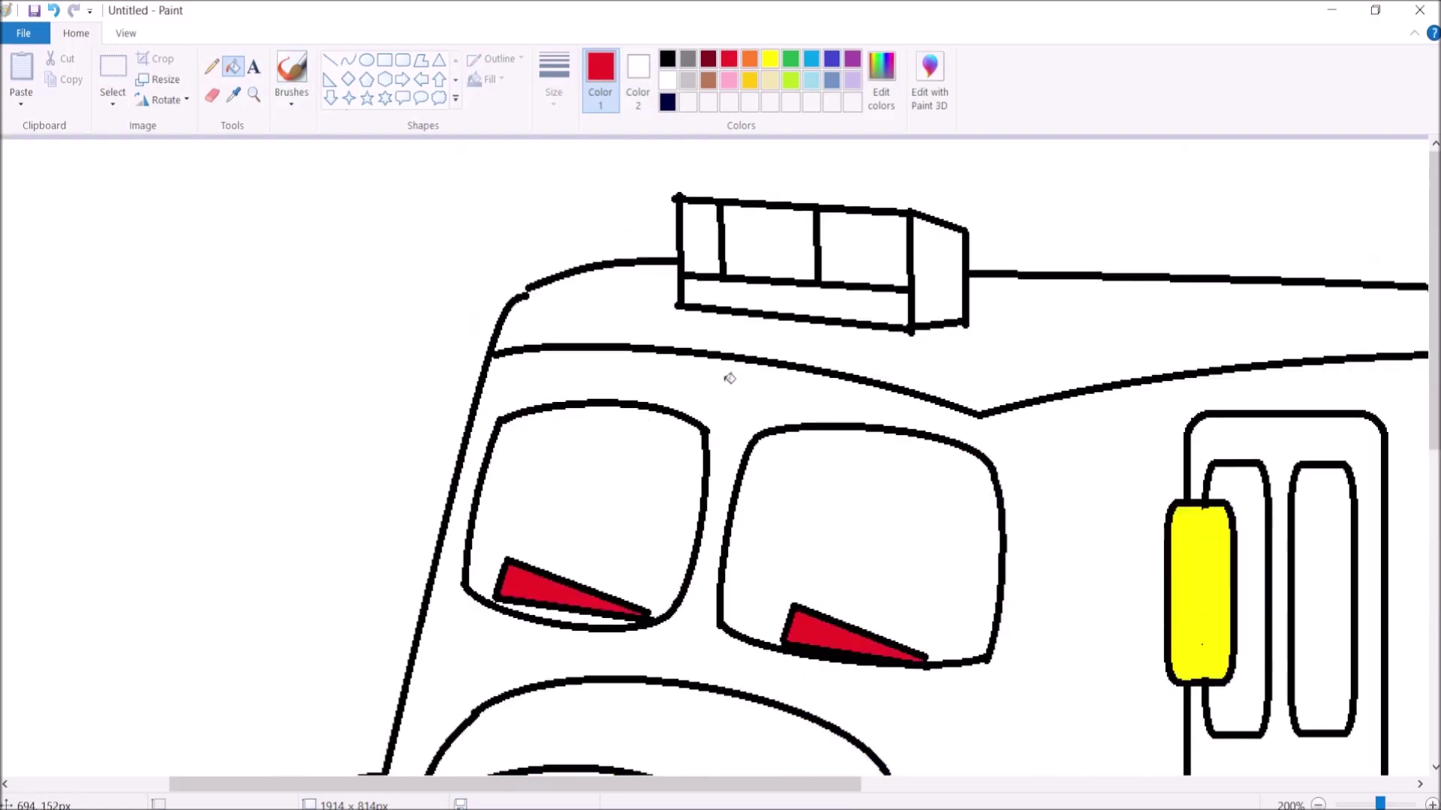
{"action": "left_click", "coordinate": [769, 58]}
{"action": "left_click", "coordinate": [728, 222]}
{"action": "left_click", "coordinate": [795, 304]}
{"action": "left_click", "coordinate": [894, 241]}
{"action": "left_click", "coordinate": [941, 272]}
{"action": "left_click", "coordinate": [667, 58]}
{"action": "left_click", "coordinate": [769, 246]}
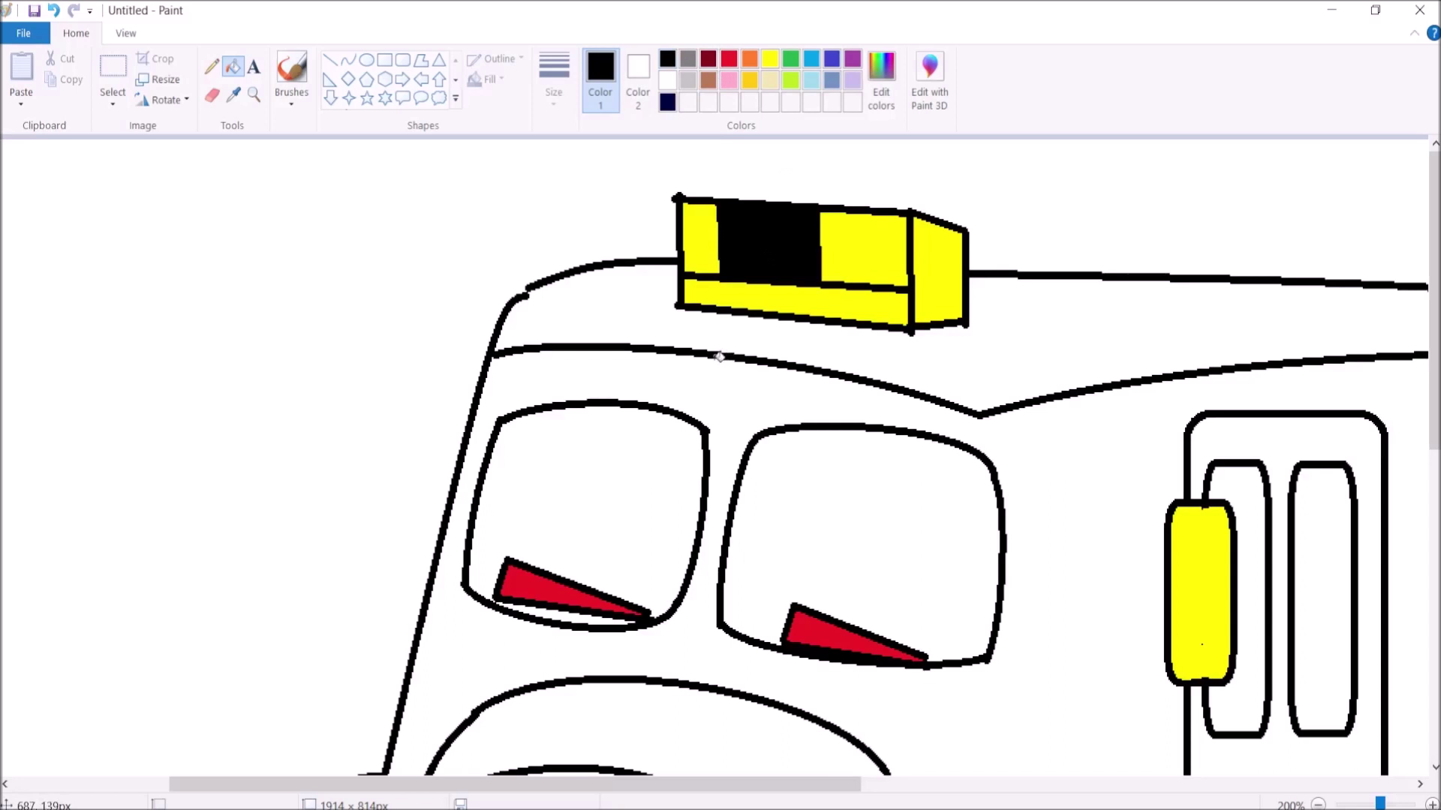
Step: Fill both door windows with red
{"action": "left_click", "coordinate": [729, 58]}
{"action": "left_click", "coordinate": [1236, 487]}
{"action": "left_click", "coordinate": [1331, 519]}
Step: Erase the upper roof outline behind the light box and redraw it in black with the Curve tool
{"action": "left_click", "coordinate": [253, 94]}
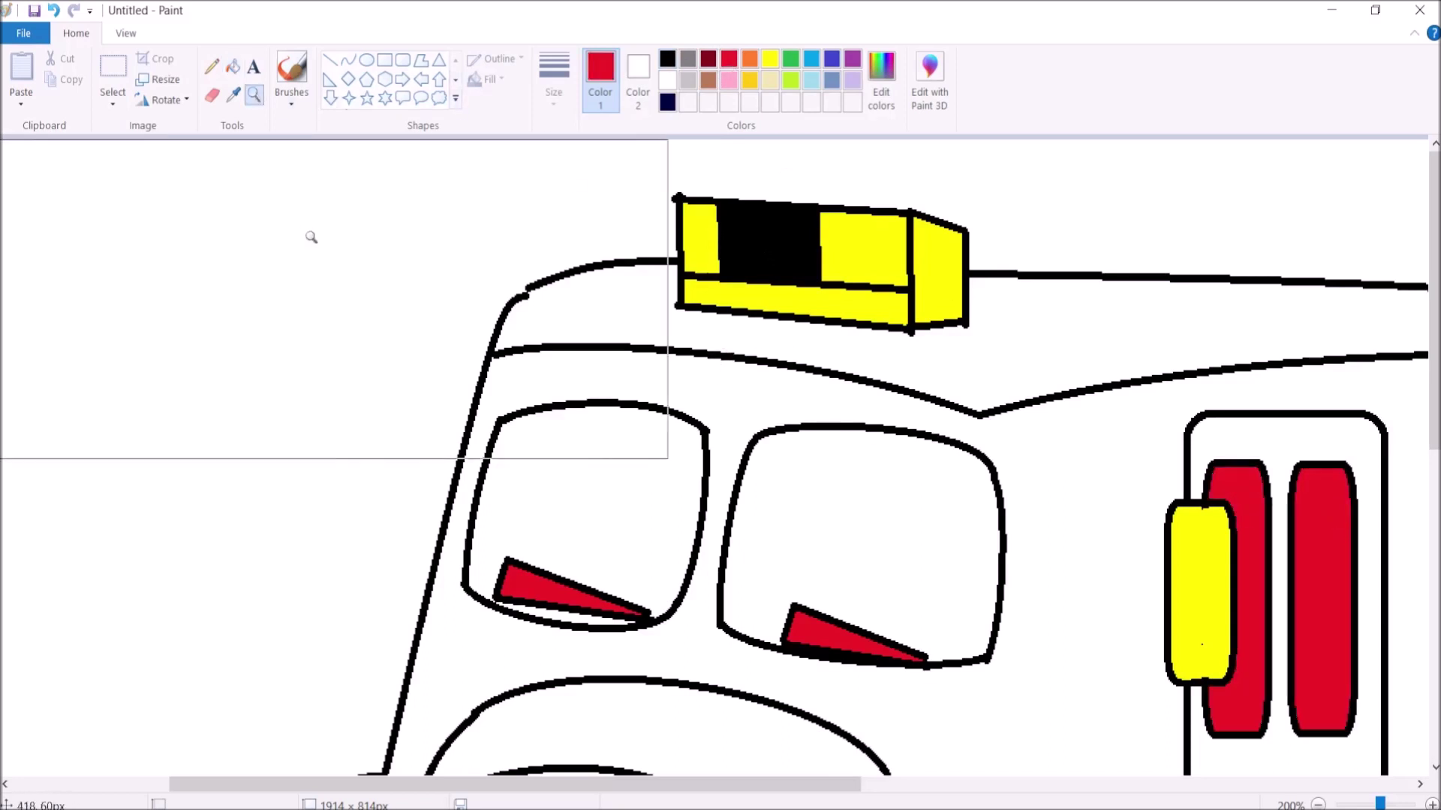
{"action": "right_click", "coordinate": [305, 226]}
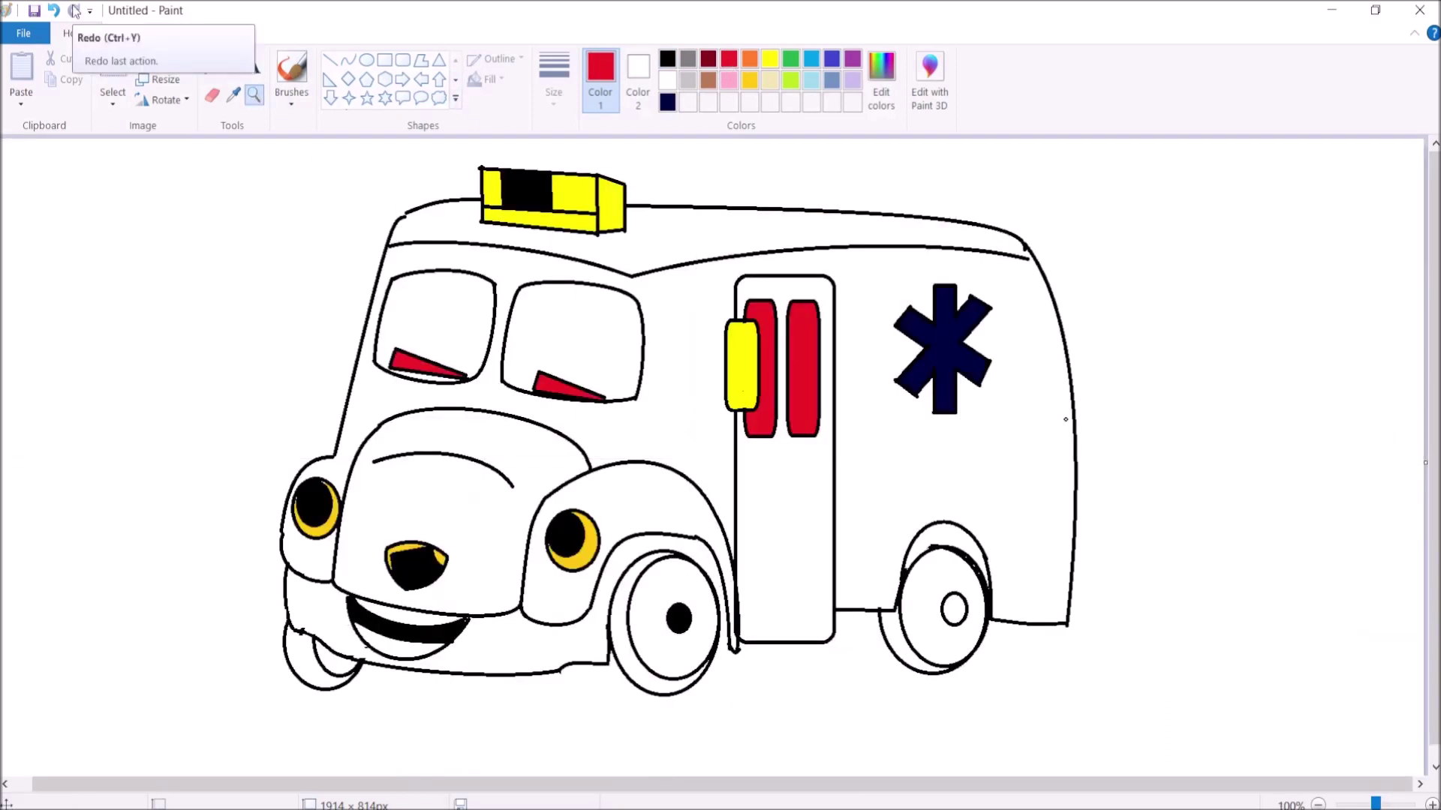
{"action": "left_click", "coordinate": [213, 95]}
{"action": "mouse_move", "coordinate": [658, 223]}
{"action": "left_mouse_down"}
{"action": "mouse_move", "coordinate": [647, 202]}
{"action": "mouse_move", "coordinate": [1017, 240]}
{"action": "left_mouse_up"}
{"action": "left_click", "coordinate": [347, 59]}
{"action": "left_click", "coordinate": [667, 61]}
{"action": "left_click_drag", "start_coordinate": [626, 202], "coordinate": [1026, 244]}
{"action": "mouse_move", "coordinate": [772, 198]}
{"action": "left_mouse_down"}
{"action": "mouse_move", "coordinate": [755, 184]}
{"action": "mouse_move", "coordinate": [975, 209]}
{"action": "left_mouse_up"}
{"action": "left_click", "coordinate": [975, 209]}
{"action": "left_click", "coordinate": [1118, 232]}
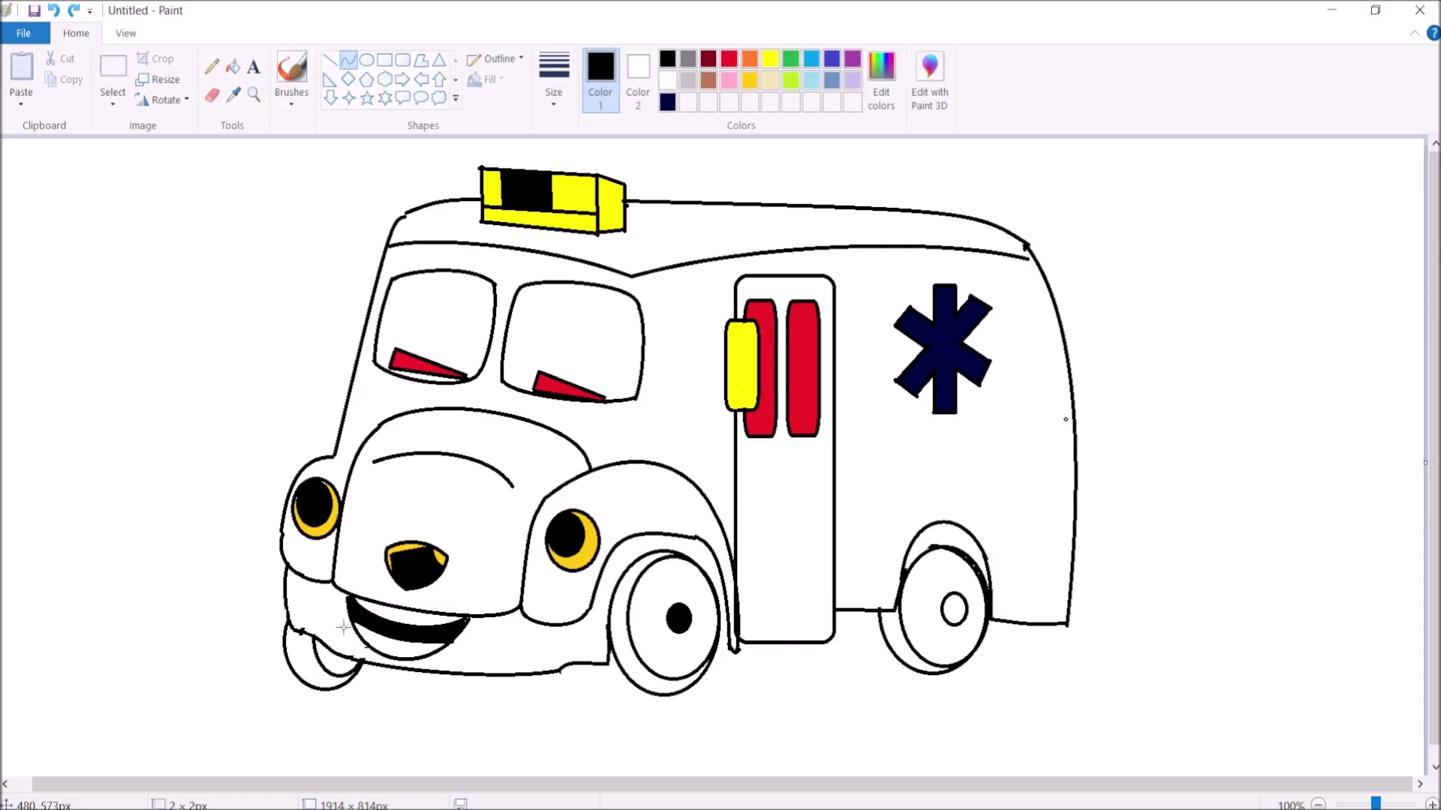
Step: Fill the tyre areas of all three wheels with black
{"action": "left_click", "coordinate": [234, 66]}
{"action": "left_click", "coordinate": [298, 657]}
{"action": "left_click", "coordinate": [620, 630]}
{"action": "left_click", "coordinate": [890, 631]}
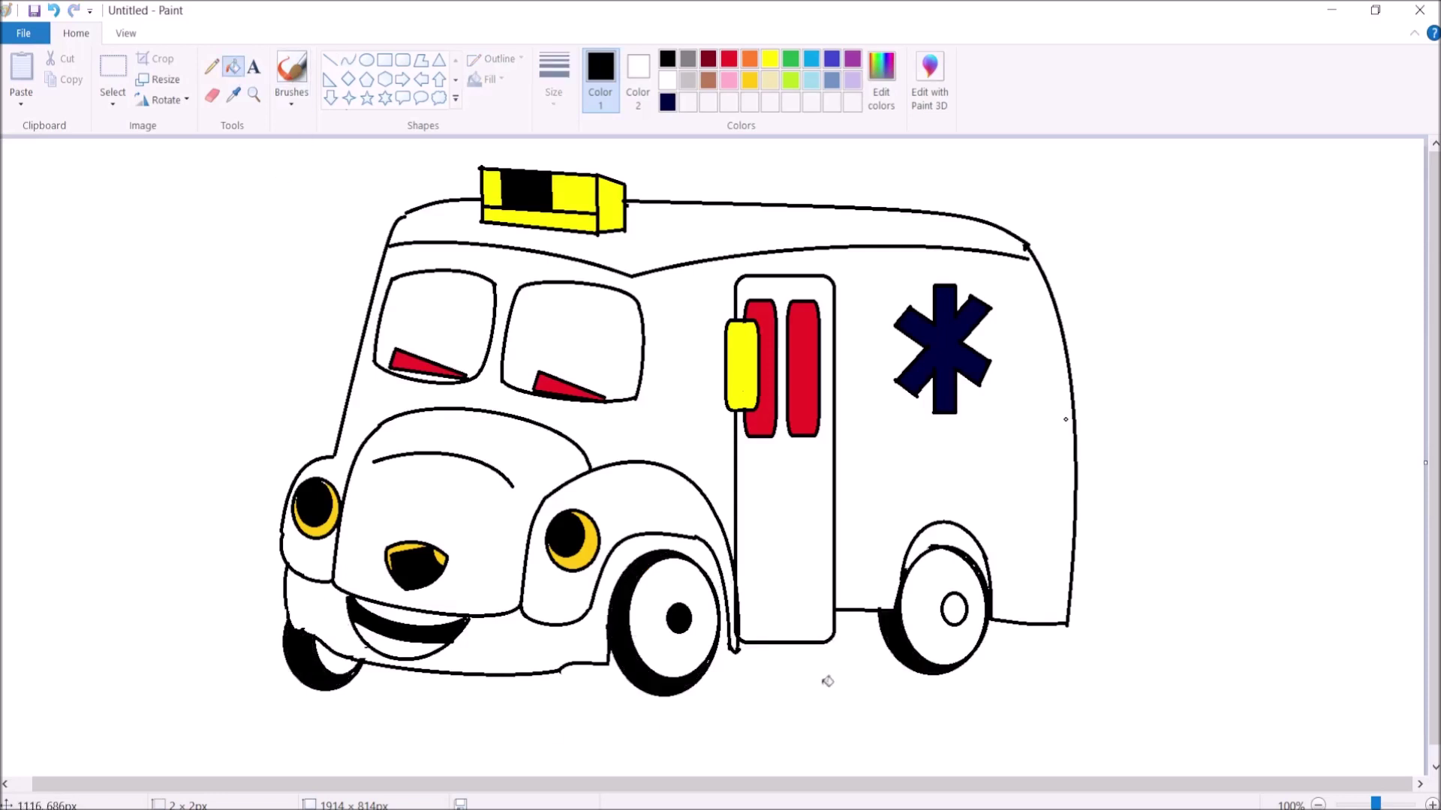
{"action": "left_click", "coordinate": [688, 60]}
{"action": "left_click", "coordinate": [547, 640]}
{"action": "left_click", "coordinate": [53, 11]}
Step: Close the outline gap between the front wheel and the fender's lower tip with black Pencil strokes
{"action": "left_click", "coordinate": [253, 94]}
{"action": "left_click", "coordinate": [543, 578]}
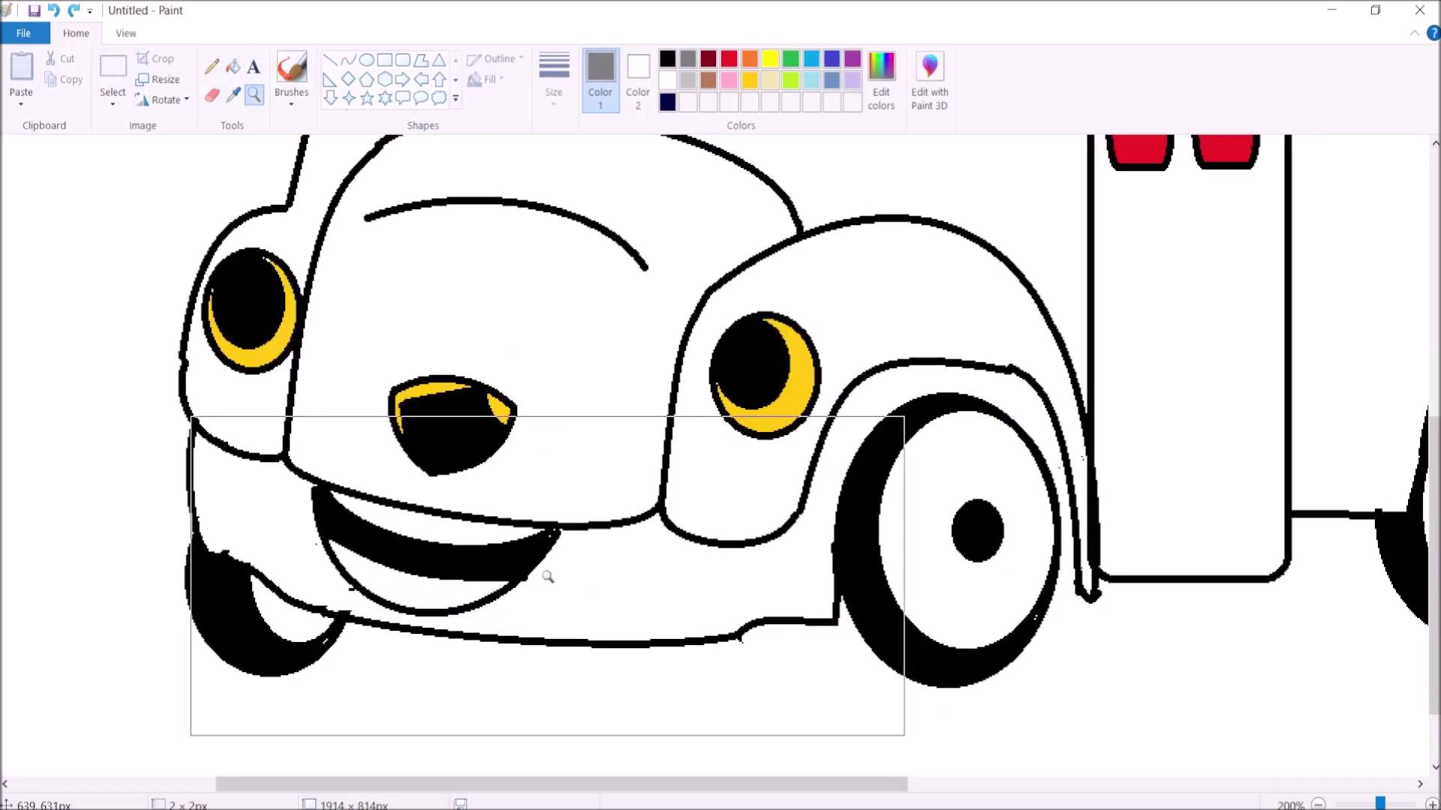
{"action": "left_click", "coordinate": [211, 66]}
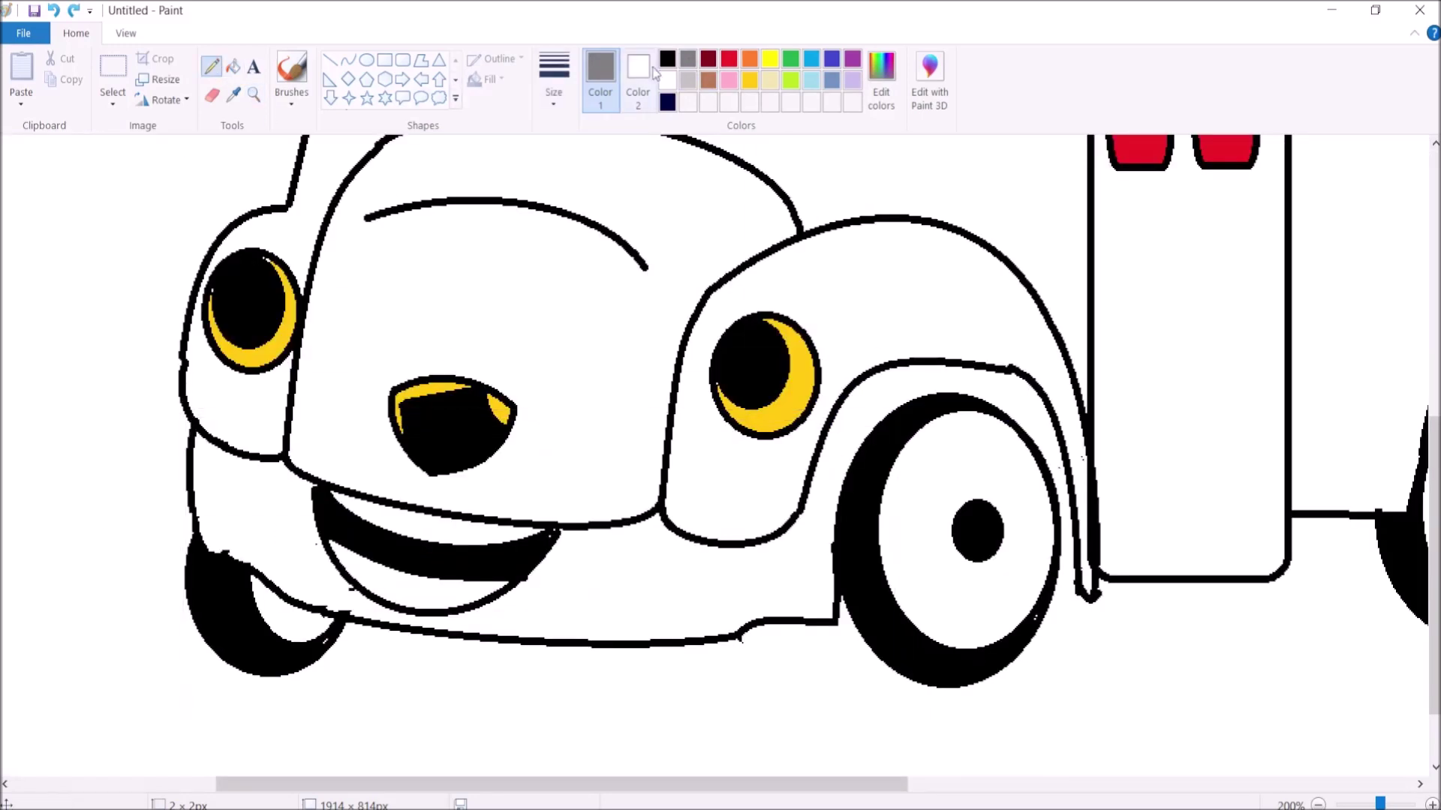
{"action": "left_click", "coordinate": [667, 59]}
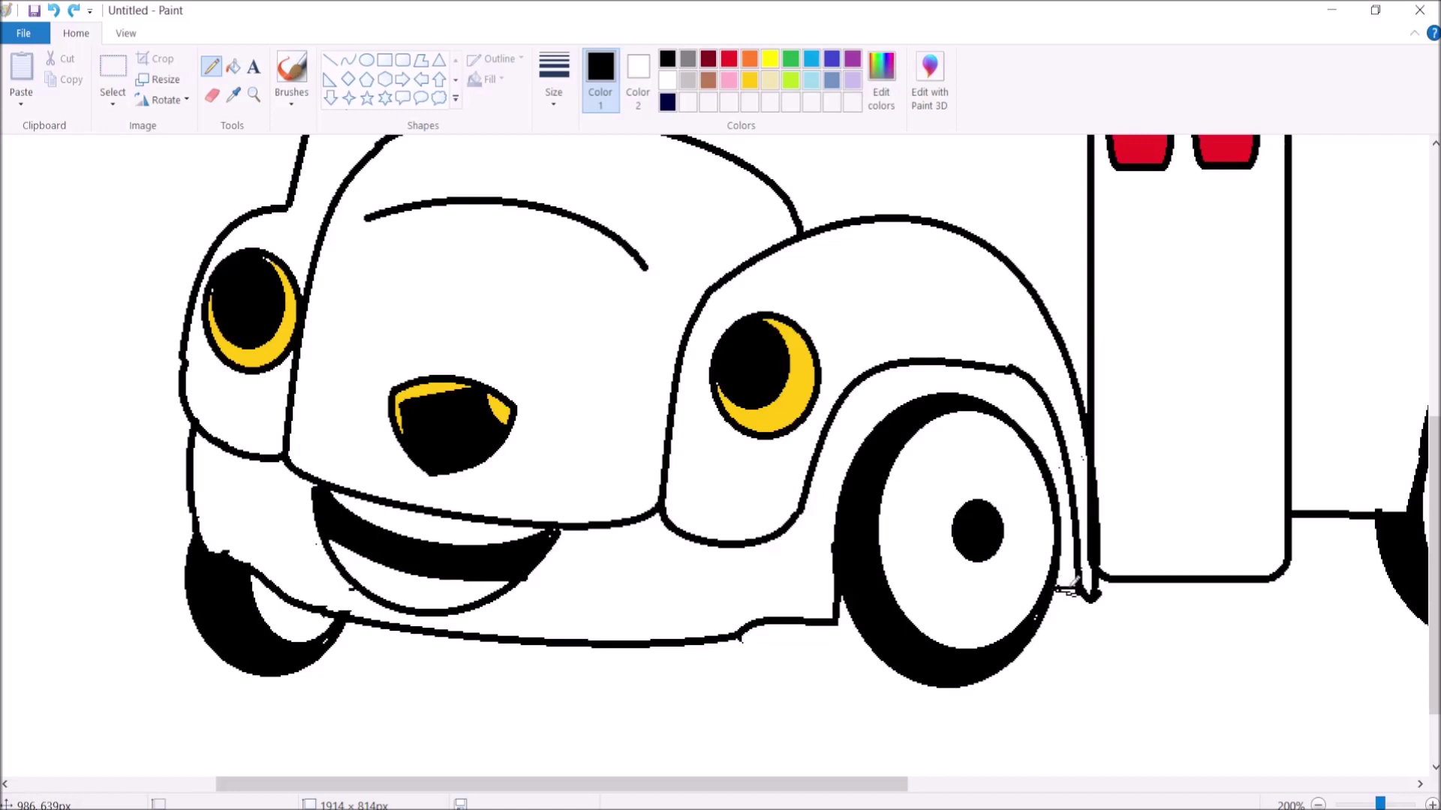
Step: Fill the front bumper and front wheel arch with medium gray
{"action": "left_click", "coordinate": [687, 58]}
{"action": "left_click", "coordinate": [233, 66]}
{"action": "left_click", "coordinate": [590, 568]}
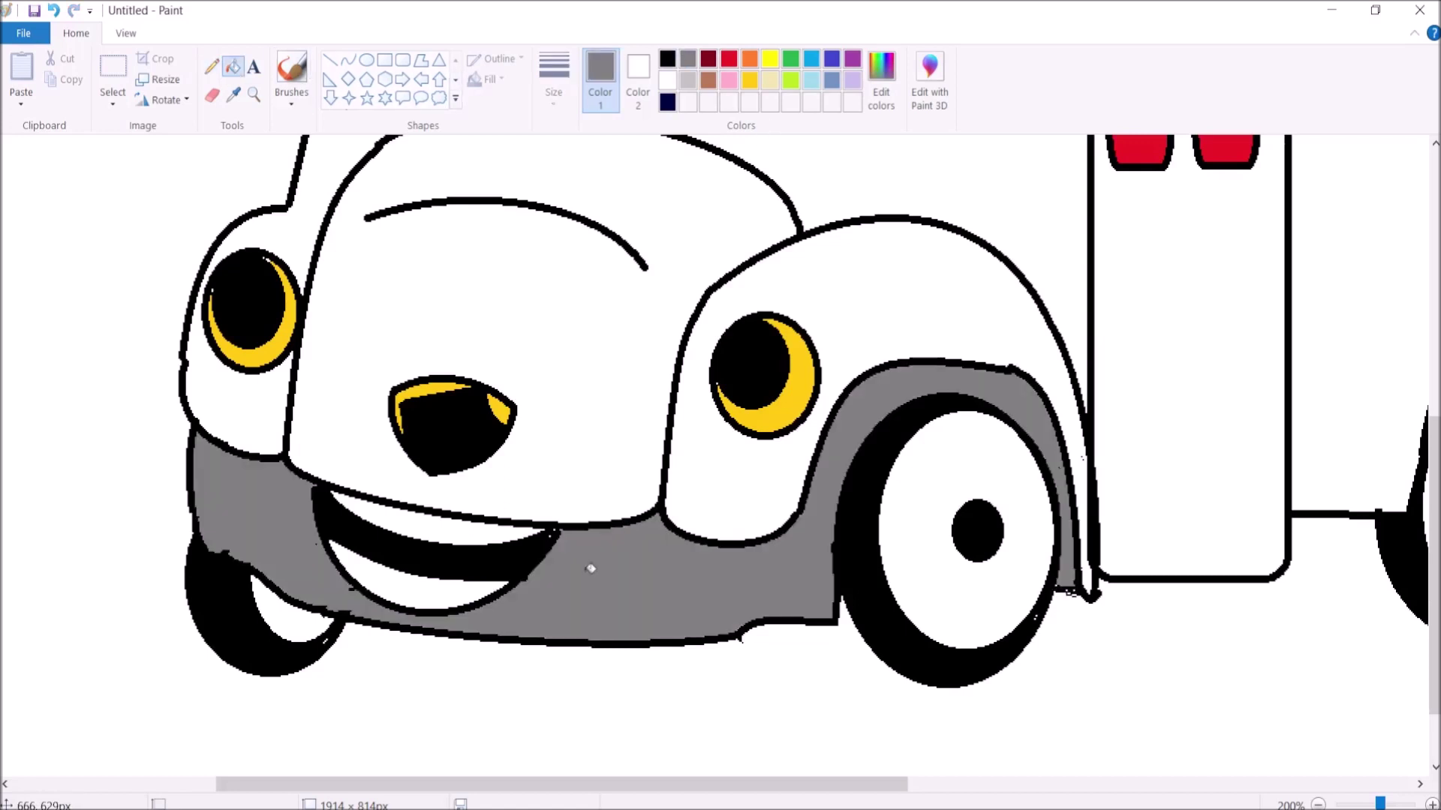
Step: Mix a custom dark gray and fill the front bumper and both wheel arches with it
{"action": "left_click", "coordinate": [881, 81]}
{"action": "left_click_drag", "start_coordinate": [938, 370], "coordinate": [938, 403]}
{"action": "left_click", "coordinate": [836, 548]}
{"action": "left_click", "coordinate": [537, 548]}
{"action": "left_click", "coordinate": [588, 547]}
{"action": "scroll", "coordinate": [577, 510], "scroll_direction": "right", "scroll_amount": 5}
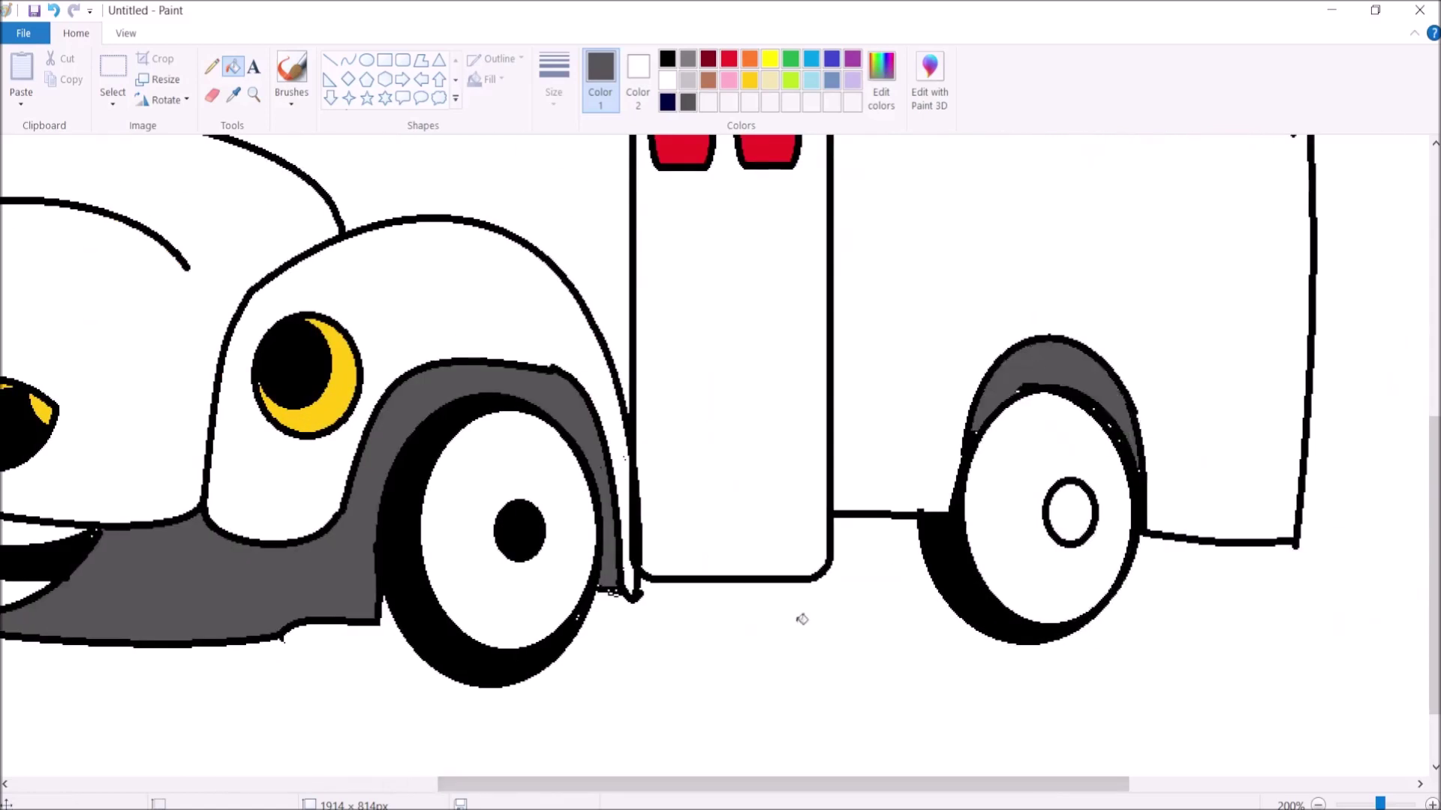
Step: Fill the van's body, roof, door, hood and fenders with light gray
{"action": "left_click", "coordinate": [691, 83]}
{"action": "left_click", "coordinate": [713, 247]}
{"action": "left_click", "coordinate": [581, 225]}
{"action": "left_click", "coordinate": [254, 94]}
{"action": "right_click", "coordinate": [380, 294]}
{"action": "left_click", "coordinate": [233, 66]}
{"action": "left_click", "coordinate": [521, 441]}
{"action": "left_click", "coordinate": [637, 471]}
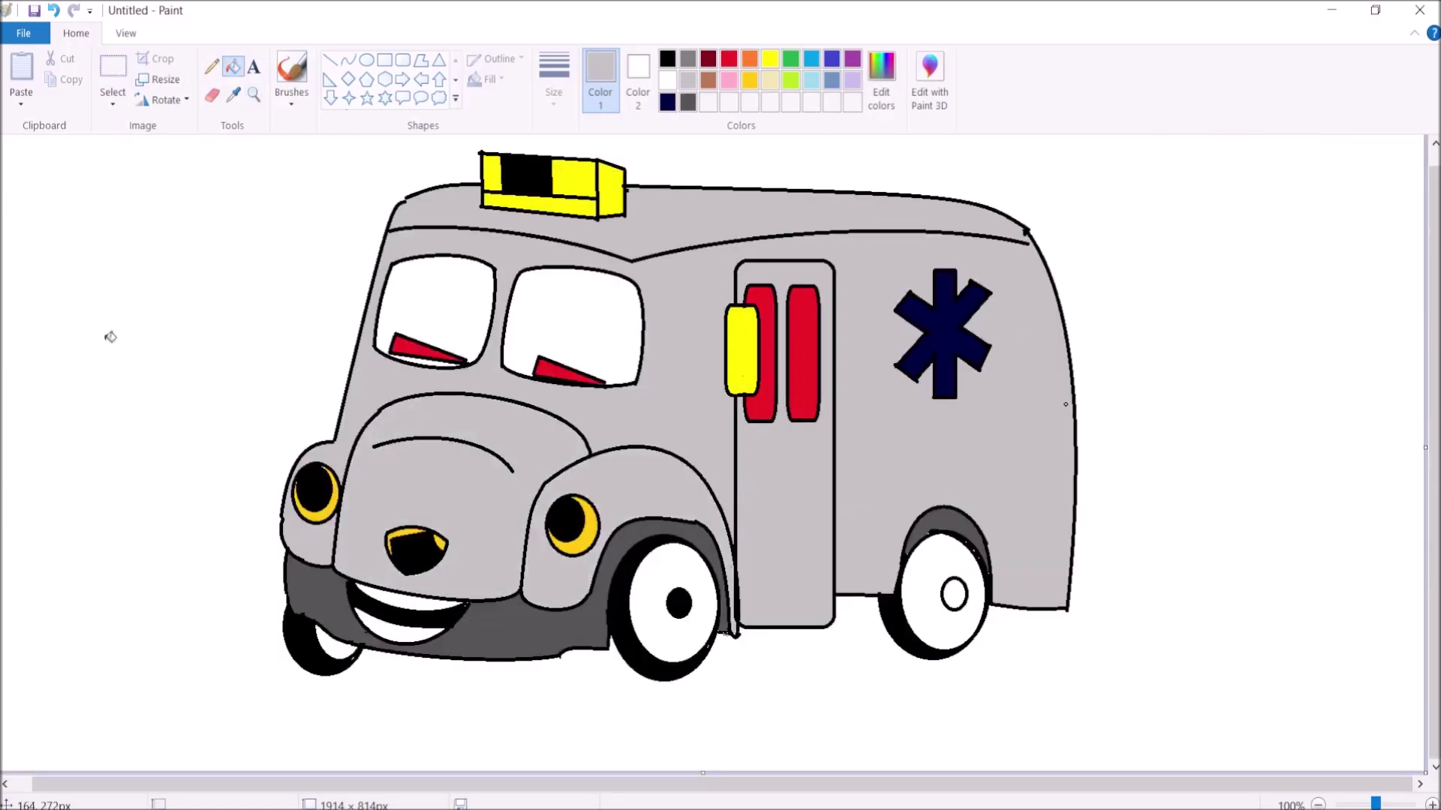
Step: Fill both windshield panes, including the slivers below the wipers, with medium gray
{"action": "left_click", "coordinate": [687, 58]}
{"action": "left_click", "coordinate": [570, 315]}
{"action": "left_click", "coordinate": [439, 301]}
{"action": "left_click", "coordinate": [432, 360]}
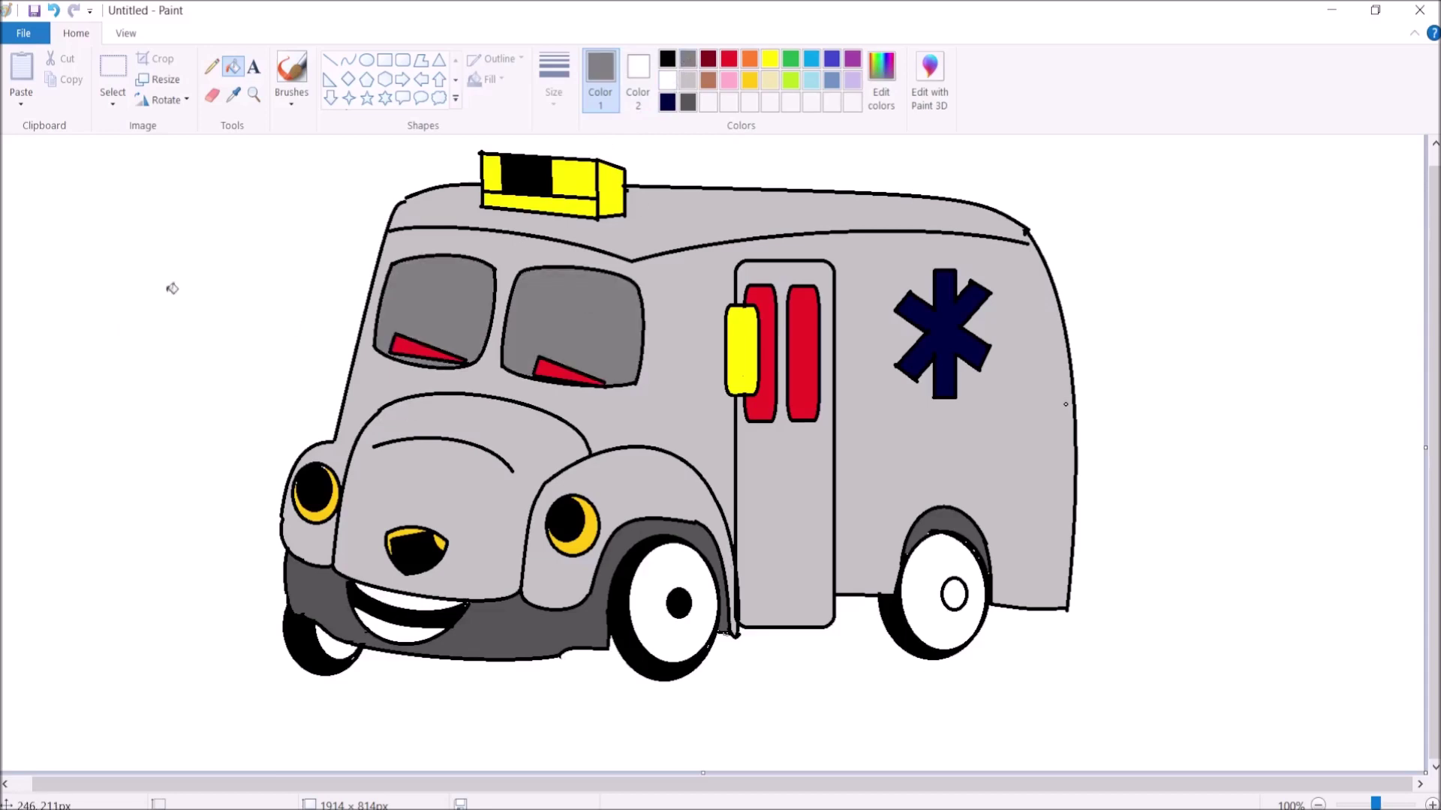
Step: Fill the mouth's white areas with the bumper's sampled dark gray and the rear wheel hub with black
{"action": "left_click", "coordinate": [239, 98]}
{"action": "left_click", "coordinate": [488, 638]}
{"action": "left_click", "coordinate": [405, 627]}
{"action": "left_click", "coordinate": [667, 60]}
{"action": "left_click", "coordinate": [953, 594]}
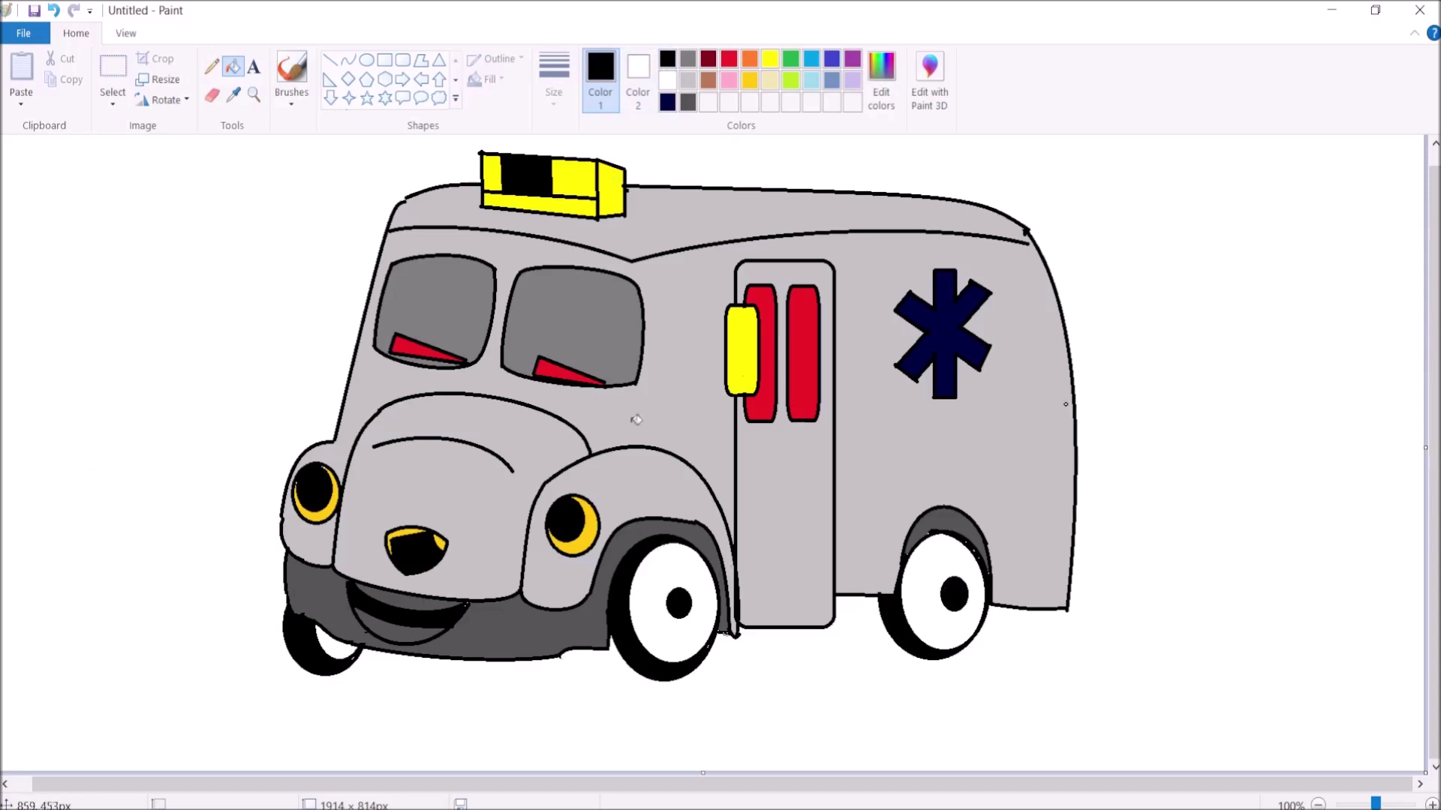
Step: Hatch the visible white part of the far front wheel with short slanted black lines
{"action": "left_click", "coordinate": [211, 66]}
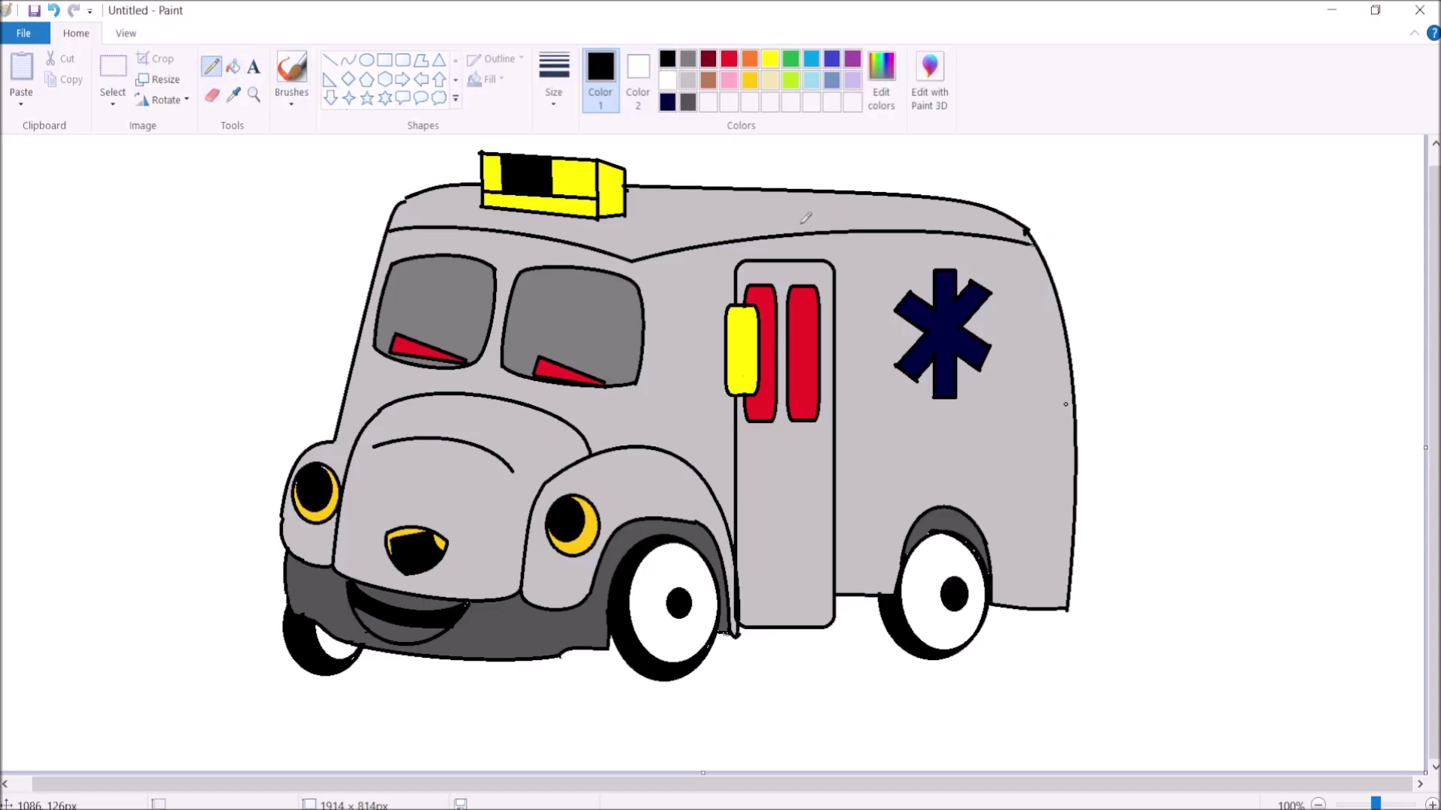
{"action": "left_click", "coordinate": [330, 59]}
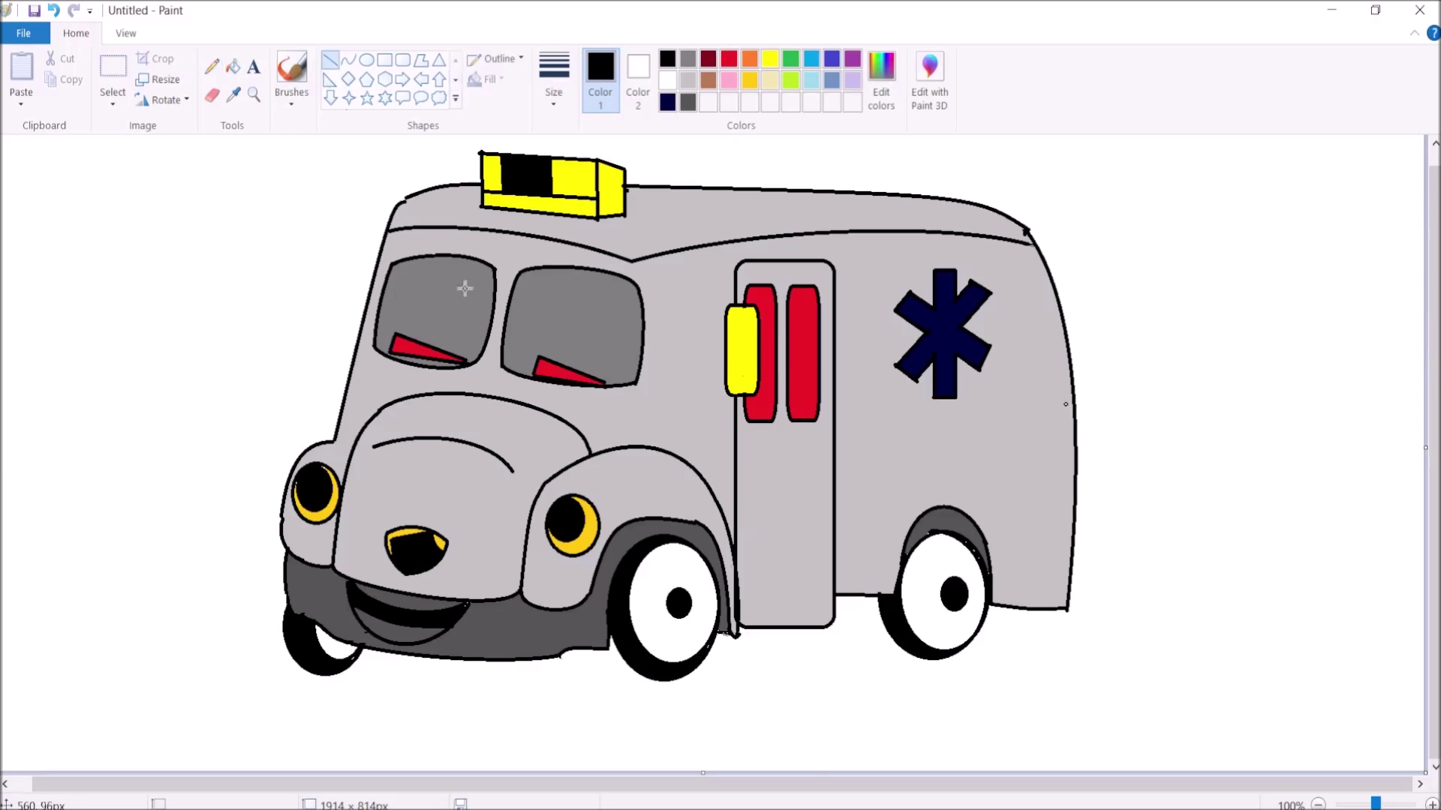
{"action": "left_click", "coordinate": [254, 94]}
{"action": "left_click", "coordinate": [360, 609]}
{"action": "left_click", "coordinate": [331, 59]}
{"action": "mouse_move", "coordinate": [625, 508]}
{"action": "left_mouse_down"}
{"action": "mouse_move", "coordinate": [641, 499]}
{"action": "mouse_move", "coordinate": [643, 529]}
{"action": "mouse_move", "coordinate": [639, 501]}
{"action": "mouse_move", "coordinate": [652, 514]}
{"action": "mouse_move", "coordinate": [629, 524]}
{"action": "mouse_move", "coordinate": [657, 516]}
{"action": "mouse_move", "coordinate": [635, 533]}
{"action": "mouse_move", "coordinate": [644, 542]}
{"action": "mouse_move", "coordinate": [681, 532]}
{"action": "mouse_move", "coordinate": [651, 548]}
{"action": "mouse_move", "coordinate": [680, 523]}
{"action": "mouse_move", "coordinate": [656, 549]}
{"action": "mouse_move", "coordinate": [674, 554]}
{"action": "left_mouse_up"}
{"action": "key", "text": "ctrl+z"}
{"action": "key", "text": "ctrl+z"}
{"action": "key", "text": "ctrl+z"}
{"action": "key", "text": "ctrl+z"}
{"action": "key", "text": "ctrl+z"}
{"action": "key", "text": "ctrl+z"}
{"action": "key", "text": "ctrl+z"}
{"action": "left_click_drag", "start_coordinate": [718, 782], "coordinate": [942, 778]}
{"action": "left_click_drag", "start_coordinate": [835, 340], "coordinate": [788, 466]}
{"action": "left_click_drag", "start_coordinate": [874, 329], "coordinate": [791, 489]}
{"action": "left_click_drag", "start_coordinate": [814, 353], "coordinate": [780, 422]}
{"action": "mouse_move", "coordinate": [891, 325]}
{"action": "left_mouse_down"}
{"action": "mouse_move", "coordinate": [797, 501]}
{"action": "mouse_move", "coordinate": [821, 484]}
{"action": "mouse_move", "coordinate": [808, 523]}
{"action": "left_mouse_up"}
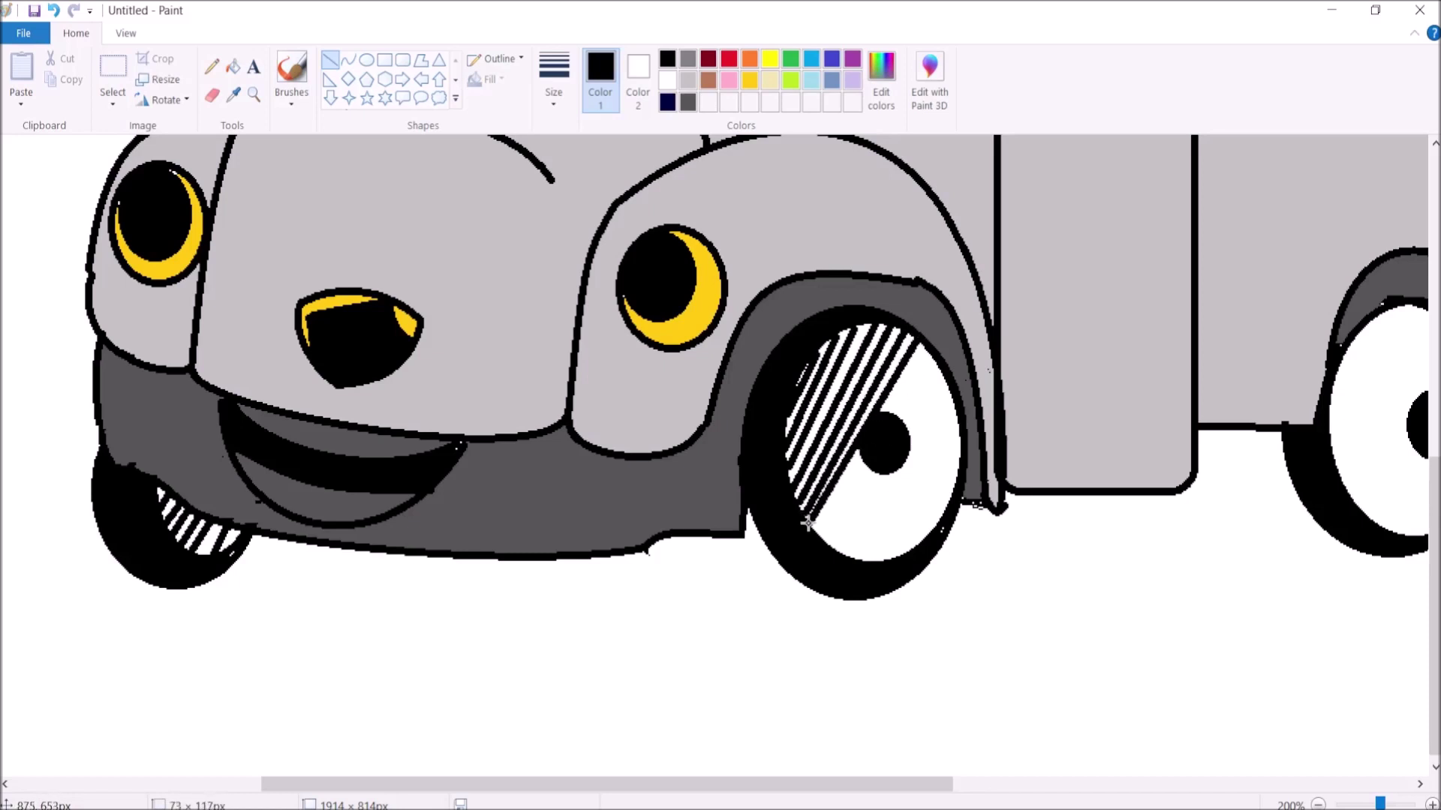
{"action": "key", "text": "ctrl+z"}
{"action": "key", "text": "ctrl+z"}
{"action": "key", "text": "ctrl+z"}
{"action": "key", "text": "ctrl+z"}
{"action": "key", "text": "ctrl+z"}
{"action": "key", "text": "ctrl+z"}
{"action": "key", "text": "ctrl+z"}
{"action": "key", "text": "ctrl+z"}
{"action": "key", "text": "ctrl+z"}
{"action": "key", "text": "ctrl+z"}
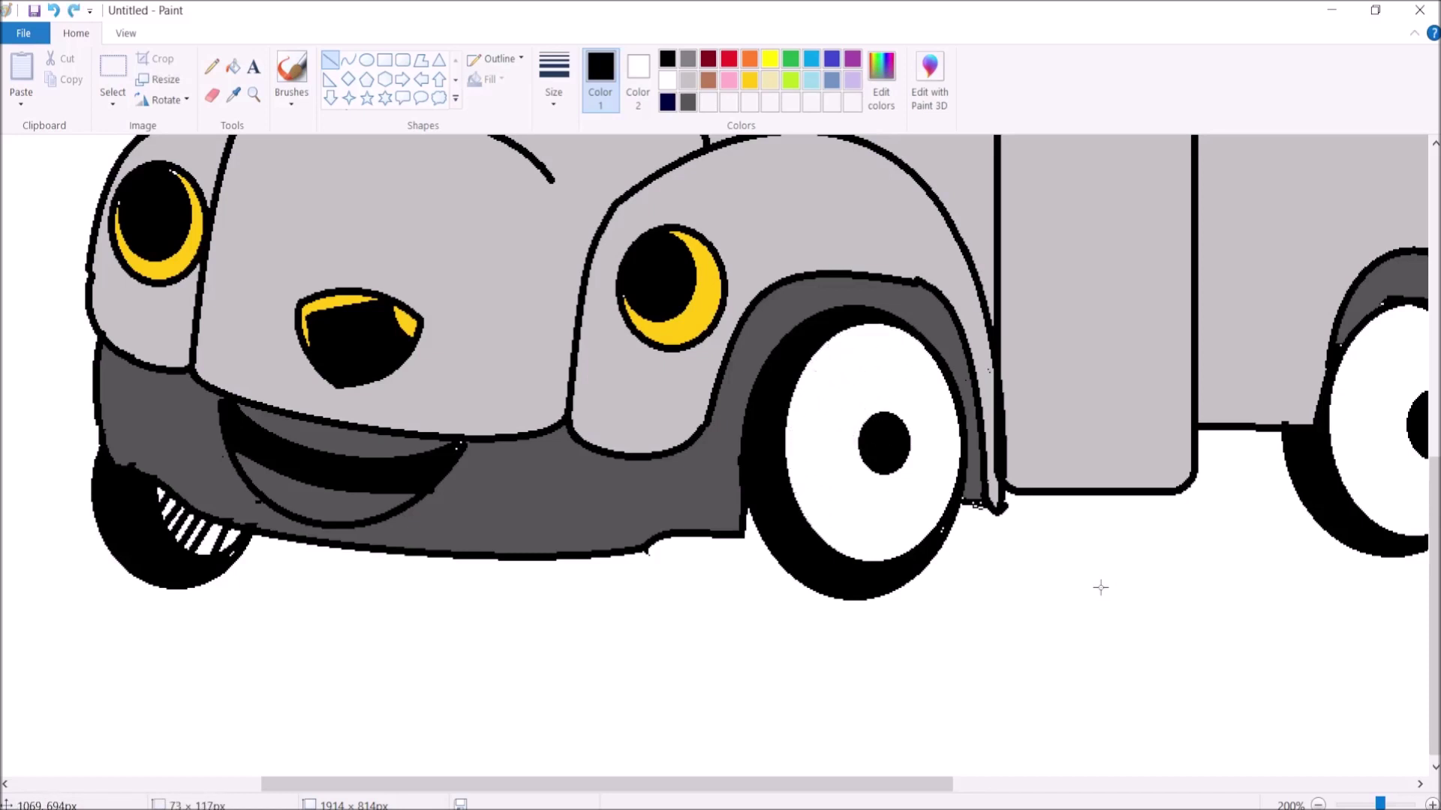
Step: Draw a black ellipse around the hub of the near front wheel and of the rear wheel
{"action": "left_click", "coordinate": [365, 65]}
{"action": "mouse_move", "coordinate": [831, 352]}
{"action": "left_mouse_down"}
{"action": "mouse_move", "coordinate": [846, 401]}
{"action": "mouse_move", "coordinate": [933, 514]}
{"action": "left_mouse_up"}
{"action": "key", "text": "ctrl+z"}
{"action": "left_click_drag", "start_coordinate": [826, 358], "coordinate": [947, 536]}
{"action": "left_click_drag", "start_coordinate": [762, 784], "coordinate": [944, 768]}
{"action": "scroll", "coordinate": [941, 761], "scroll_direction": "right", "scroll_amount": 2}
{"action": "left_click_drag", "start_coordinate": [869, 343], "coordinate": [987, 505]}
Step: Hatch the near front wheel's outer ring with slanted black lines all the way around the inner ellipse
{"action": "left_click", "coordinate": [329, 60]}
{"action": "mouse_move", "coordinate": [328, 348]}
{"action": "left_mouse_down"}
{"action": "mouse_move", "coordinate": [290, 456]}
{"action": "mouse_move", "coordinate": [294, 444]}
{"action": "left_mouse_up"}
{"action": "left_click_drag", "start_coordinate": [339, 352], "coordinate": [286, 476]}
{"action": "mouse_move", "coordinate": [360, 326]}
{"action": "left_mouse_down"}
{"action": "mouse_move", "coordinate": [297, 490]}
{"action": "mouse_move", "coordinate": [362, 370]}
{"action": "left_mouse_up"}
{"action": "left_click_drag", "start_coordinate": [330, 460], "coordinate": [310, 516]}
{"action": "left_click_drag", "start_coordinate": [404, 324], "coordinate": [383, 364]}
{"action": "key", "text": "ctrl+z"}
{"action": "key", "text": "ctrl+z"}
{"action": "key", "text": "ctrl+z"}
{"action": "left_click_drag", "start_coordinate": [328, 457], "coordinate": [302, 509]}
{"action": "left_click_drag", "start_coordinate": [400, 323], "coordinate": [379, 366]}
{"action": "left_click_drag", "start_coordinate": [340, 488], "coordinate": [317, 530]}
{"action": "key", "text": "ctrl+z"}
{"action": "left_click_drag", "start_coordinate": [417, 334], "coordinate": [404, 367]}
{"action": "left_click_drag", "start_coordinate": [349, 510], "coordinate": [335, 542]}
{"action": "left_click_drag", "start_coordinate": [431, 349], "coordinate": [422, 373]}
{"action": "left_click_drag", "start_coordinate": [365, 525], "coordinate": [352, 558]}
{"action": "left_click_drag", "start_coordinate": [444, 361], "coordinate": [431, 382]}
{"action": "mouse_move", "coordinate": [387, 535]}
{"action": "left_mouse_down"}
{"action": "mouse_move", "coordinate": [377, 559]}
{"action": "mouse_move", "coordinate": [396, 558]}
{"action": "left_mouse_up"}
{"action": "left_click_drag", "start_coordinate": [461, 404], "coordinate": [456, 437]}
{"action": "left_click_drag", "start_coordinate": [424, 526], "coordinate": [417, 545]}
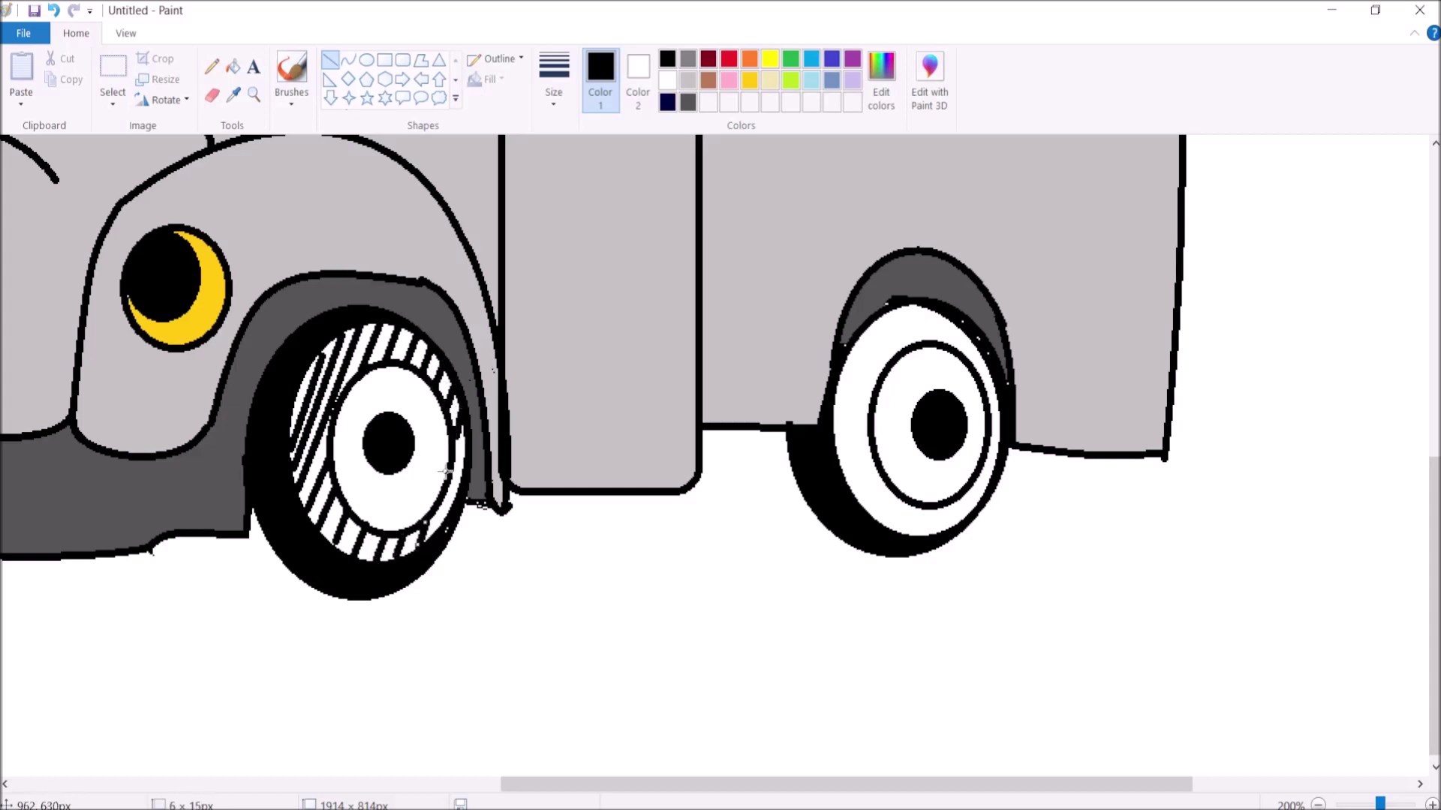
Step: Hatch the rear wheel's outer ring with slanted black lines all the way around the inner ellipse
{"action": "mouse_move", "coordinate": [868, 332]}
{"action": "left_mouse_down"}
{"action": "mouse_move", "coordinate": [820, 440]}
{"action": "mouse_move", "coordinate": [844, 465]}
{"action": "left_mouse_up"}
{"action": "left_click_drag", "start_coordinate": [903, 310], "coordinate": [885, 373]}
{"action": "left_click_drag", "start_coordinate": [870, 440], "coordinate": [855, 493]}
{"action": "left_click_drag", "start_coordinate": [917, 306], "coordinate": [908, 348]}
{"action": "left_click_drag", "start_coordinate": [880, 466], "coordinate": [869, 511]}
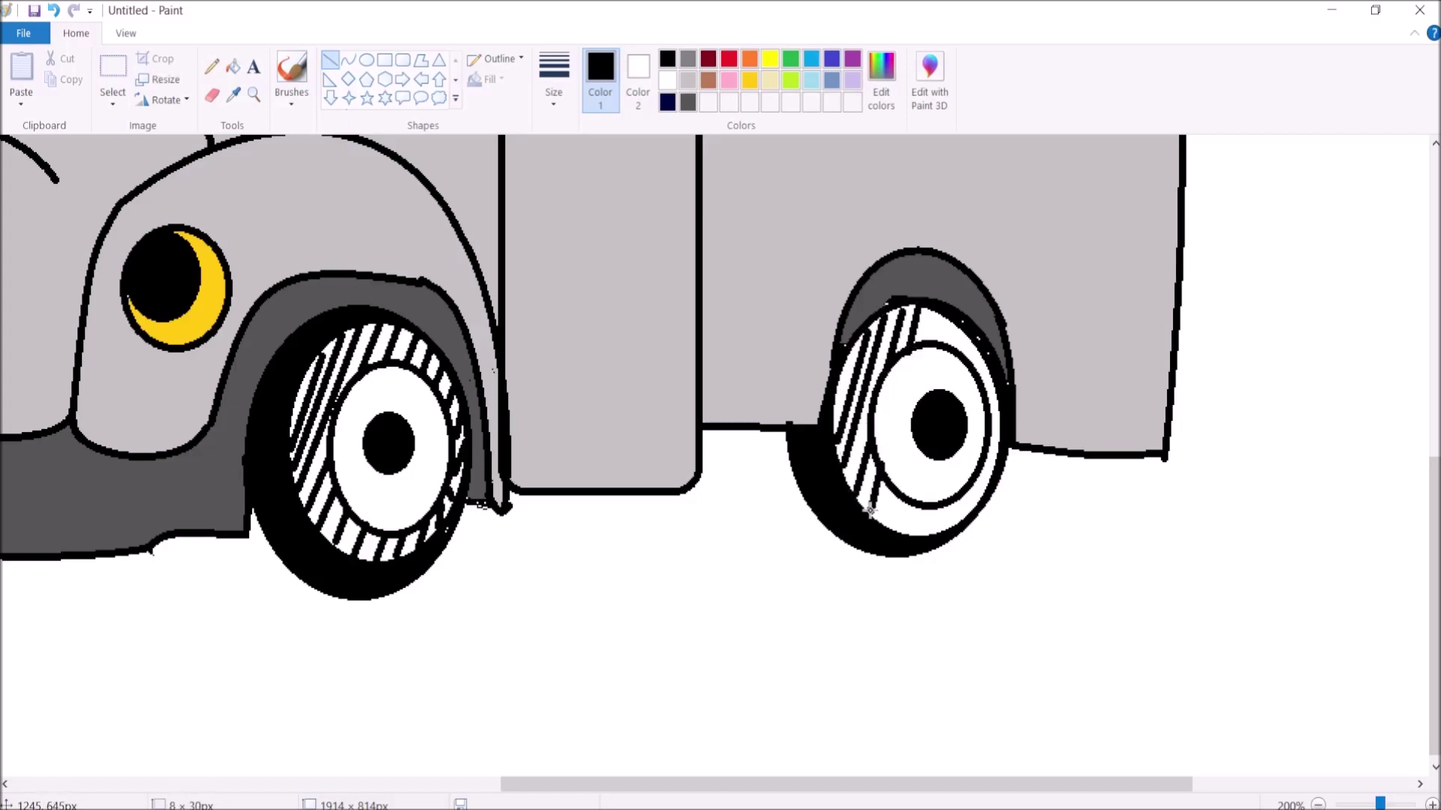
{"action": "left_click_drag", "start_coordinate": [940, 301], "coordinate": [921, 350]}
{"action": "left_click_drag", "start_coordinate": [901, 485], "coordinate": [880, 536]}
{"action": "left_click_drag", "start_coordinate": [958, 310], "coordinate": [939, 350]}
{"action": "left_click_drag", "start_coordinate": [911, 503], "coordinate": [896, 535]}
{"action": "left_click_drag", "start_coordinate": [967, 327], "coordinate": [951, 364]}
{"action": "left_click_drag", "start_coordinate": [928, 500], "coordinate": [911, 540]}
{"action": "left_click_drag", "start_coordinate": [982, 336], "coordinate": [968, 367]}
{"action": "left_click_drag", "start_coordinate": [939, 508], "coordinate": [931, 534]}
{"action": "left_click_drag", "start_coordinate": [988, 359], "coordinate": [974, 386]}
{"action": "left_click_drag", "start_coordinate": [963, 488], "coordinate": [943, 534]}
{"action": "left_click_drag", "start_coordinate": [998, 380], "coordinate": [981, 413]}
{"action": "left_click_drag", "start_coordinate": [979, 483], "coordinate": [965, 520]}
{"action": "left_click_drag", "start_coordinate": [999, 415], "coordinate": [990, 439]}
{"action": "mouse_move", "coordinate": [989, 468]}
{"action": "left_mouse_down"}
{"action": "mouse_move", "coordinate": [979, 495]}
{"action": "mouse_move", "coordinate": [991, 463]}
{"action": "left_mouse_up"}
Step: Draw a black rounded-rectangle side mirror and place it against the windshield's far edge, trimmed to the body outline
{"action": "left_click", "coordinate": [254, 95]}
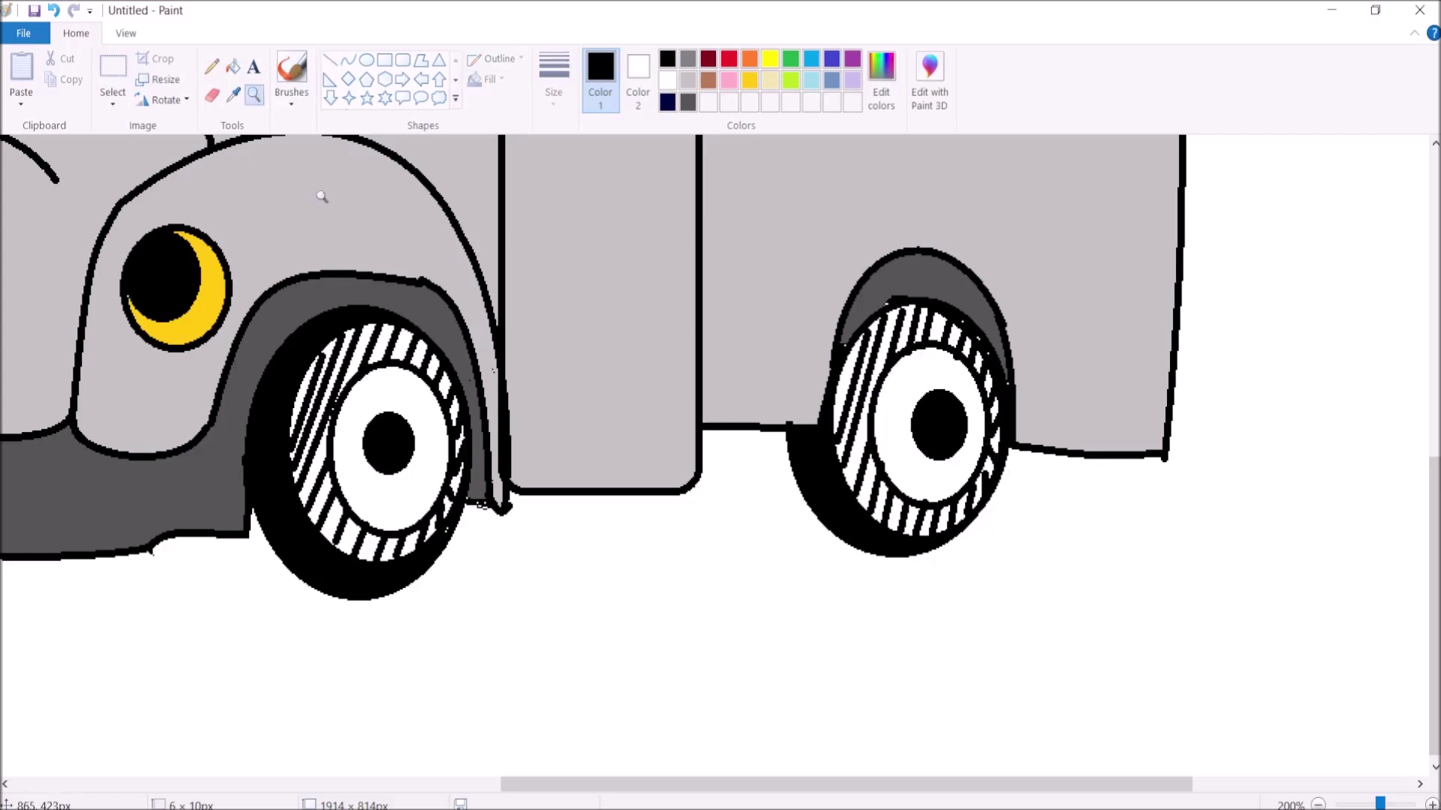
{"action": "right_click", "coordinate": [321, 199]}
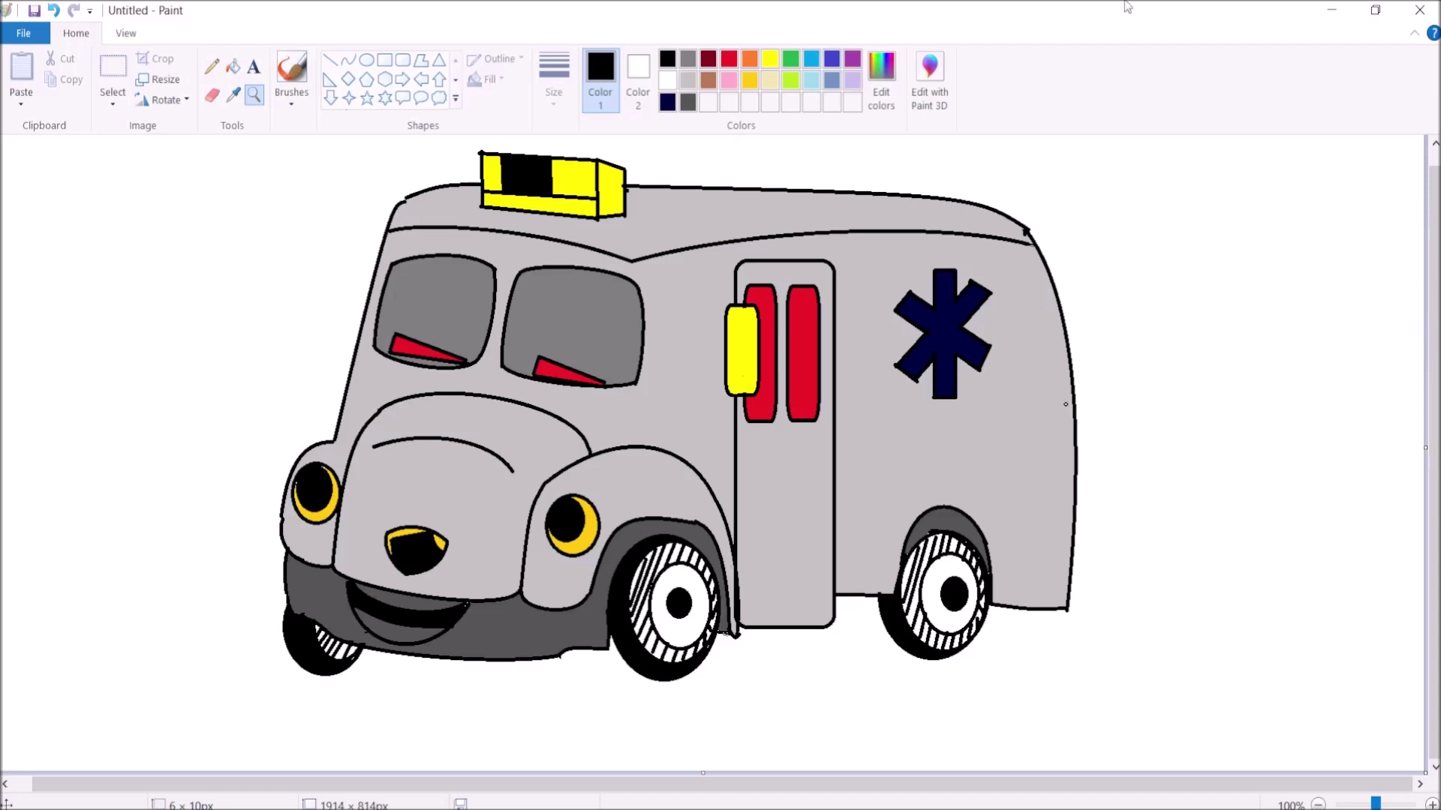
{"action": "left_click", "coordinate": [402, 60]}
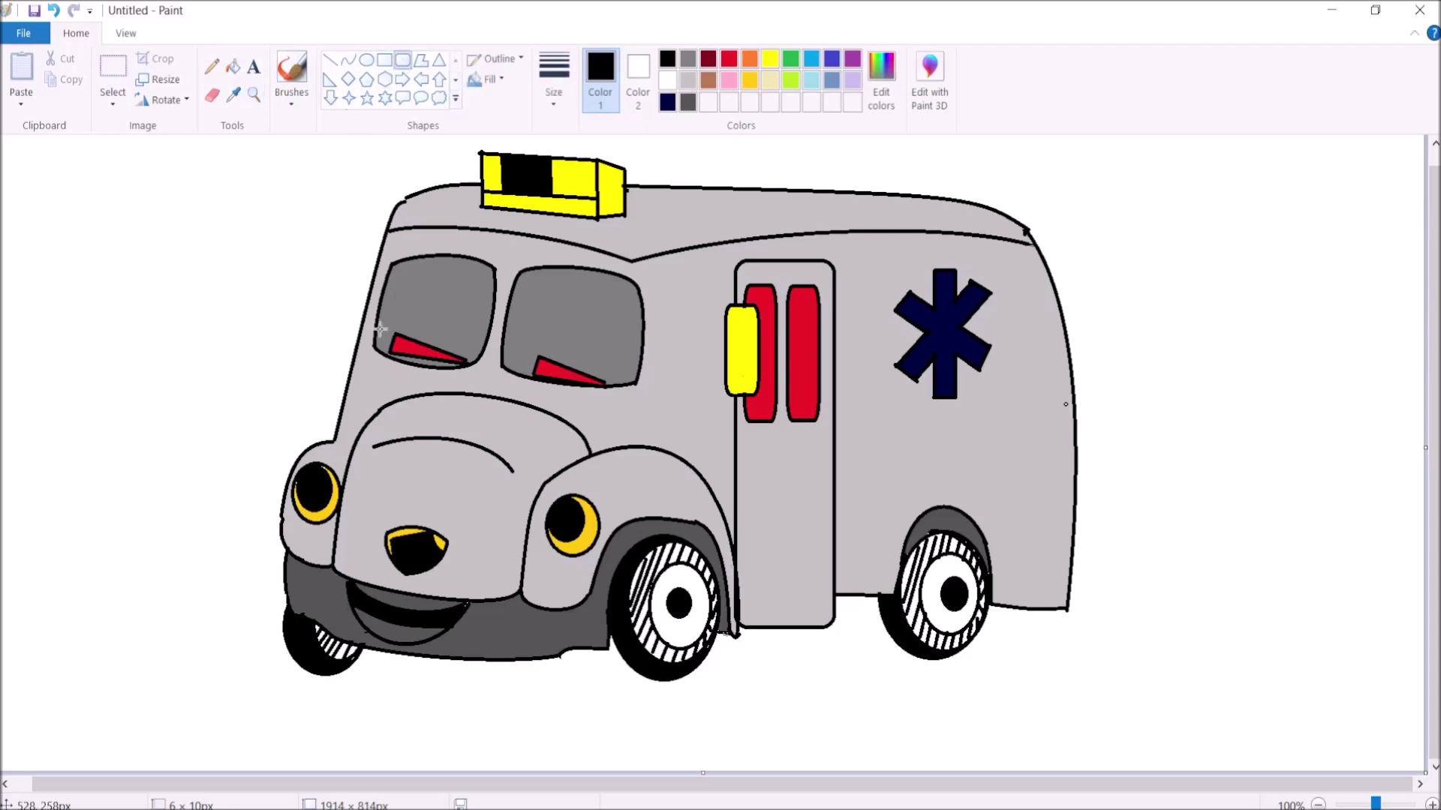
{"action": "mouse_move", "coordinate": [346, 262]}
{"action": "left_mouse_down"}
{"action": "mouse_move", "coordinate": [375, 332]}
{"action": "mouse_move", "coordinate": [259, 270]}
{"action": "mouse_move", "coordinate": [270, 304]}
{"action": "mouse_move", "coordinate": [226, 213]}
{"action": "left_mouse_up"}
{"action": "left_click", "coordinate": [211, 95]}
{"action": "left_click", "coordinate": [113, 75]}
{"action": "mouse_move", "coordinate": [248, 275]}
{"action": "left_mouse_down"}
{"action": "mouse_move", "coordinate": [357, 275]}
{"action": "mouse_move", "coordinate": [346, 272]}
{"action": "mouse_move", "coordinate": [379, 252]}
{"action": "left_mouse_up"}
{"action": "left_click", "coordinate": [330, 60]}
Step: Fill the far side mirror with yellow
{"action": "left_click", "coordinate": [234, 67]}
{"action": "left_click", "coordinate": [770, 59]}
{"action": "left_click", "coordinate": [358, 289]}
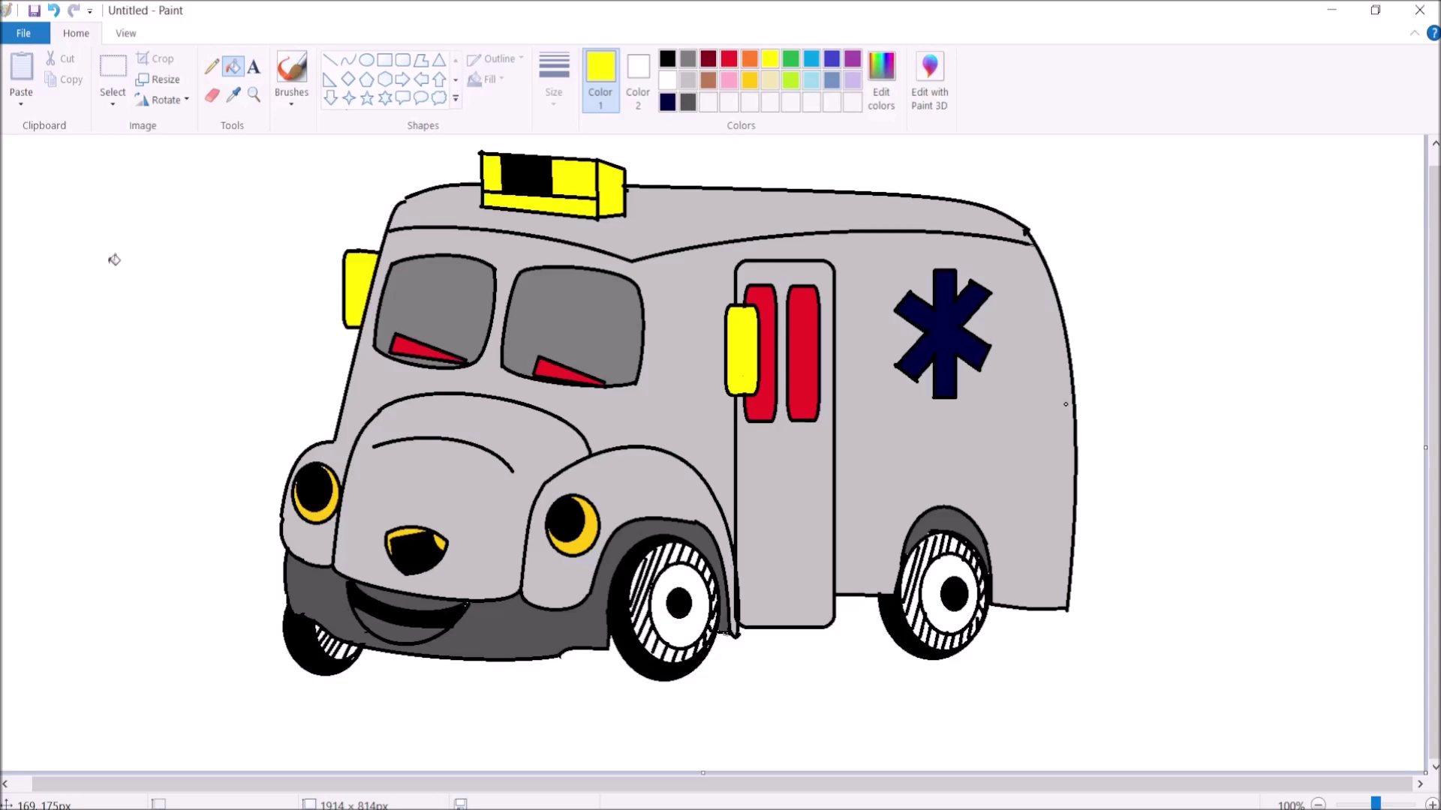
Step: Erase the body's rear lower corner, redraw it rounded with a black curve, and erase the stray dot beside it
{"action": "left_click", "coordinate": [212, 95]}
{"action": "mouse_move", "coordinate": [1080, 609]}
{"action": "left_mouse_down"}
{"action": "mouse_move", "coordinate": [998, 606]}
{"action": "mouse_move", "coordinate": [1070, 596]}
{"action": "left_mouse_up"}
{"action": "left_click", "coordinate": [351, 62]}
{"action": "left_click", "coordinate": [667, 59]}
{"action": "left_click_drag", "start_coordinate": [1049, 600], "coordinate": [1052, 611]}
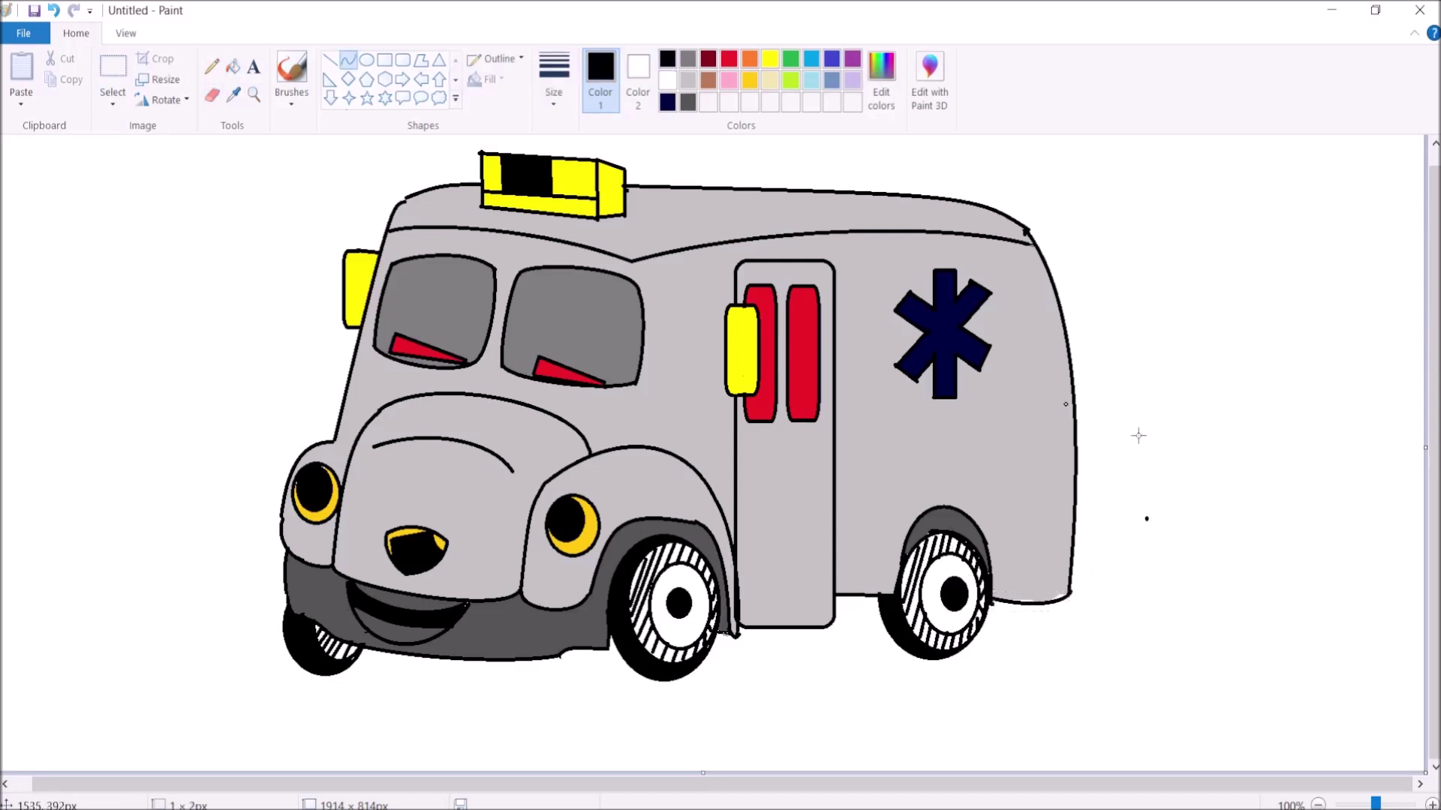
{"action": "left_click", "coordinate": [212, 94]}
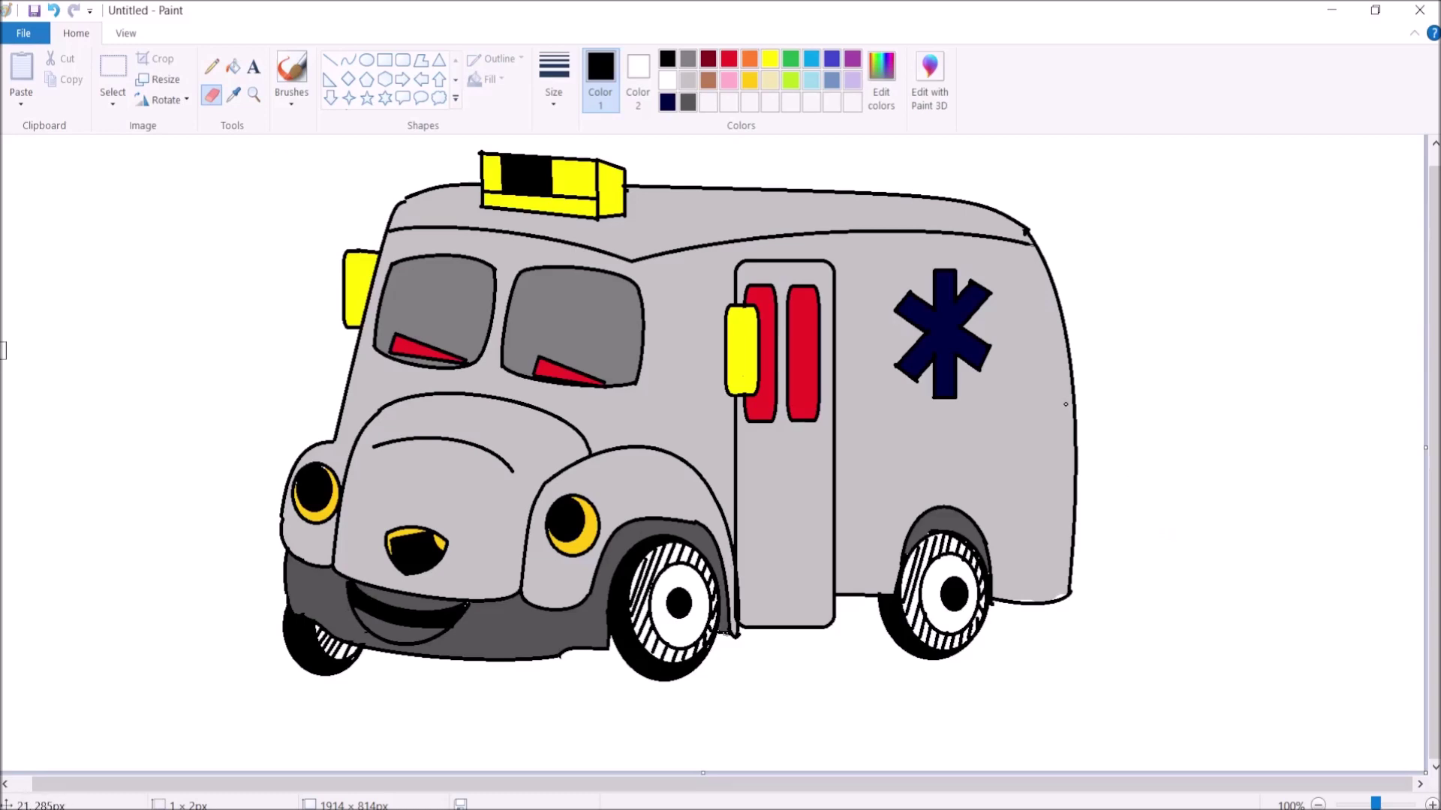